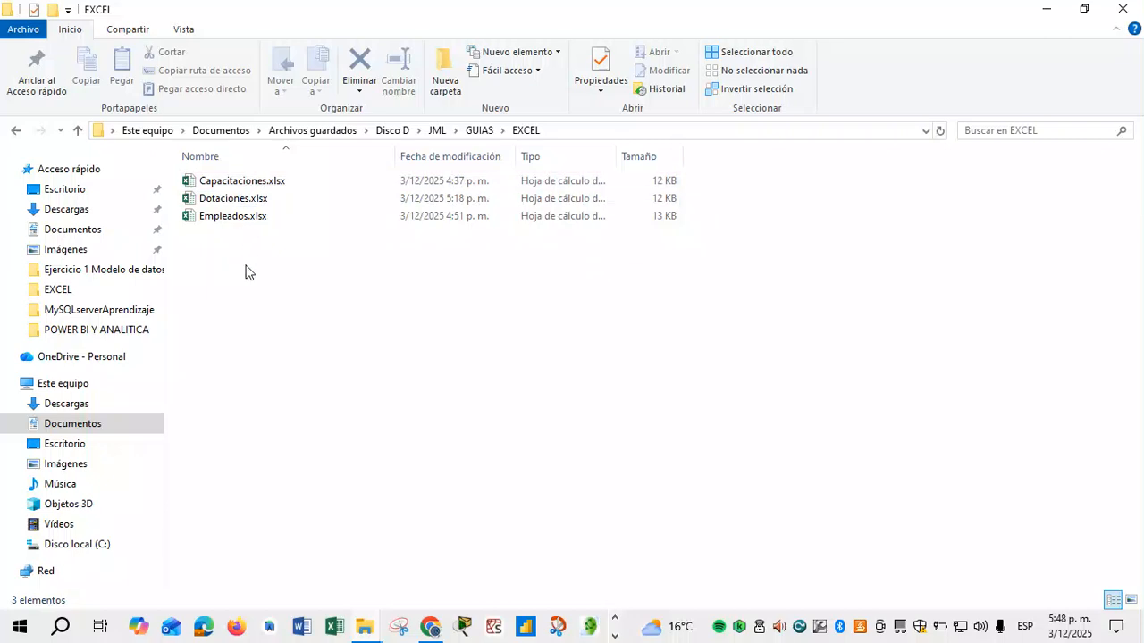
Open the Empleados.xlsx workbook from the EXCEL folder and dismiss the Office activation wizard.
click(225, 216)
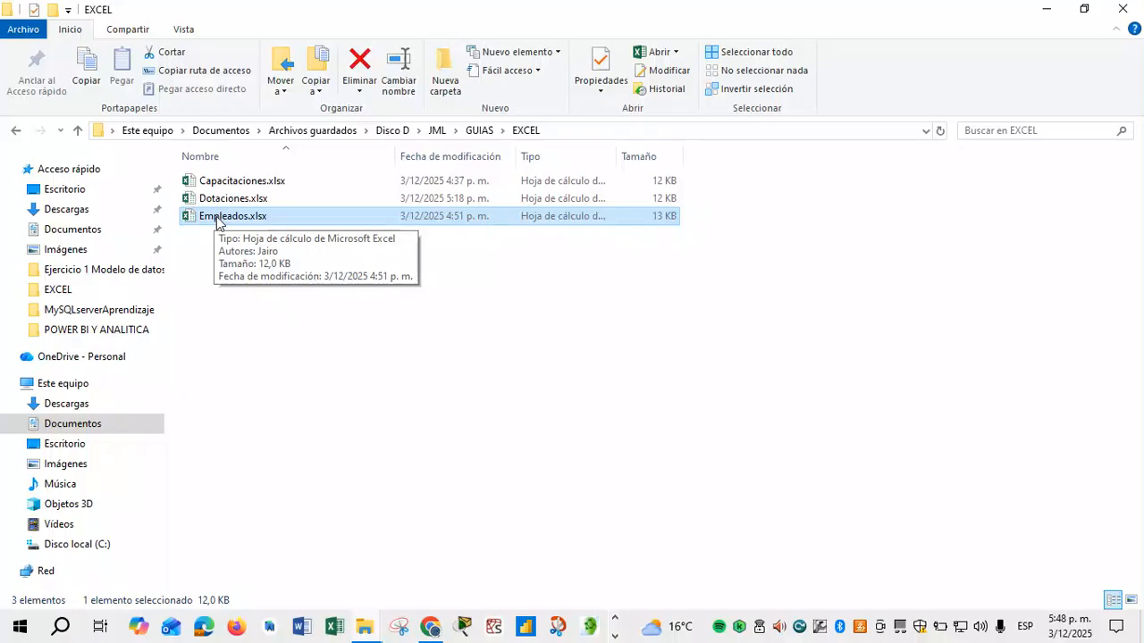
click(224, 182)
click(219, 202)
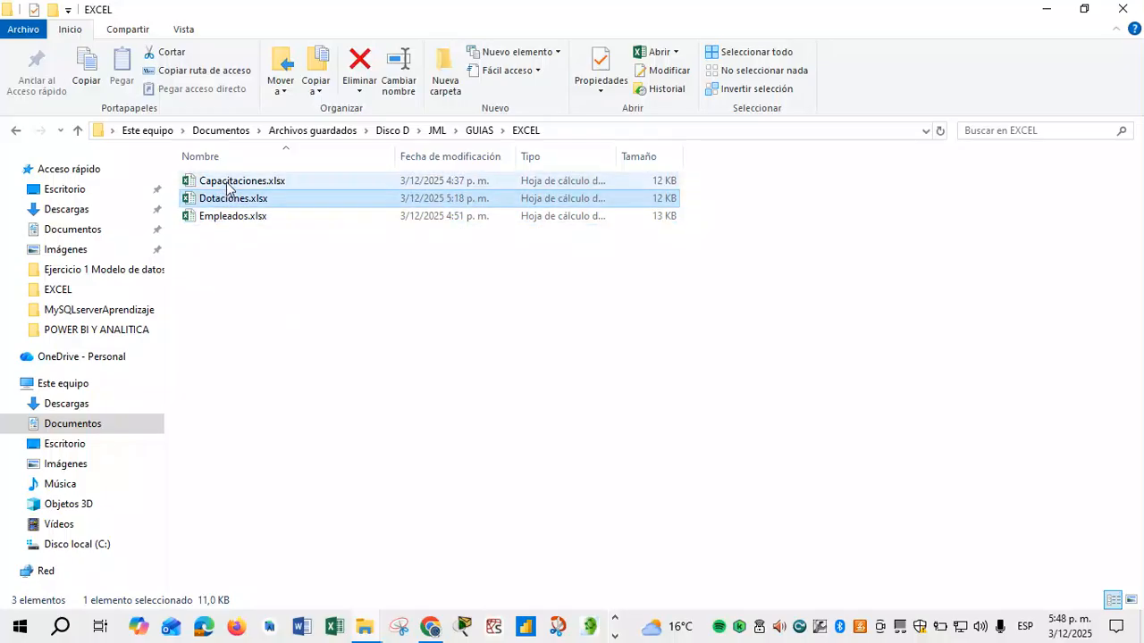
click(226, 184)
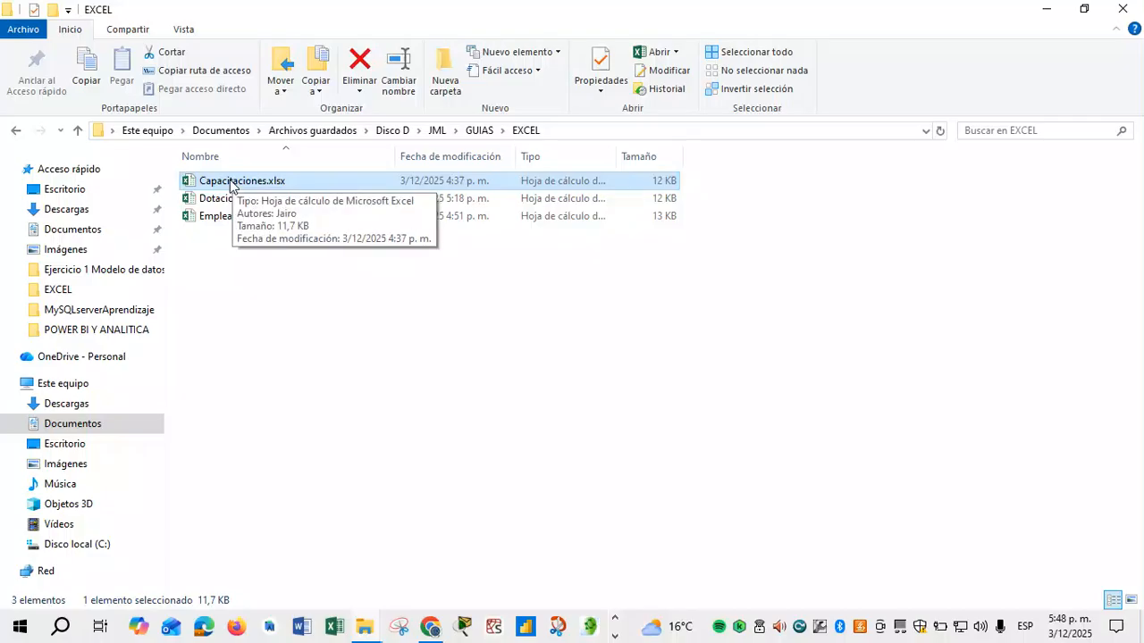
click(223, 205)
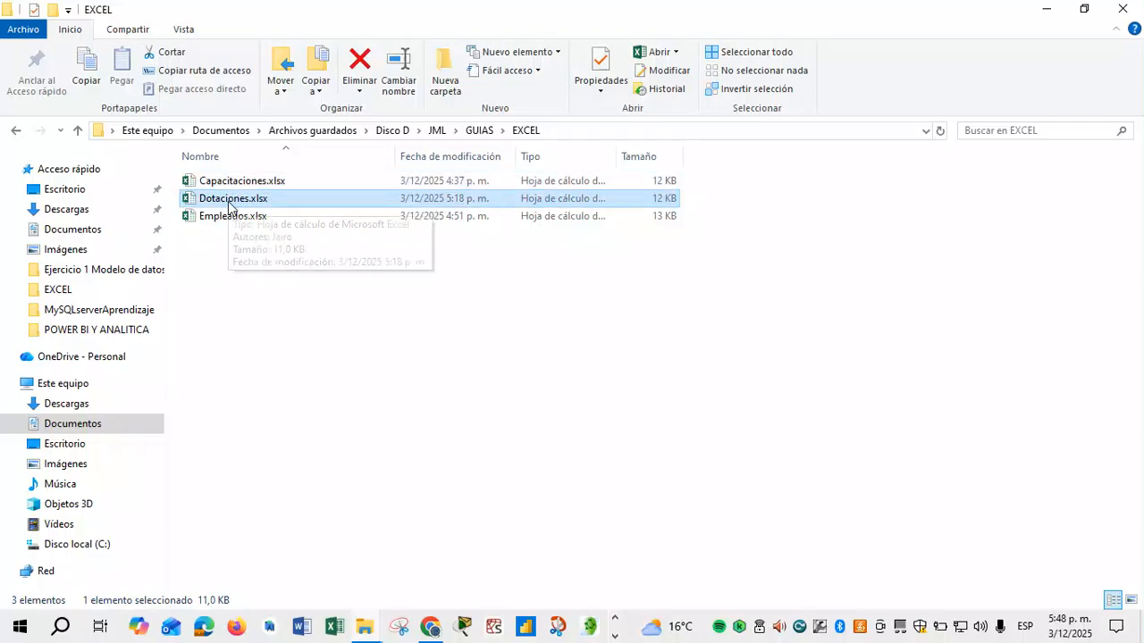
click(228, 234)
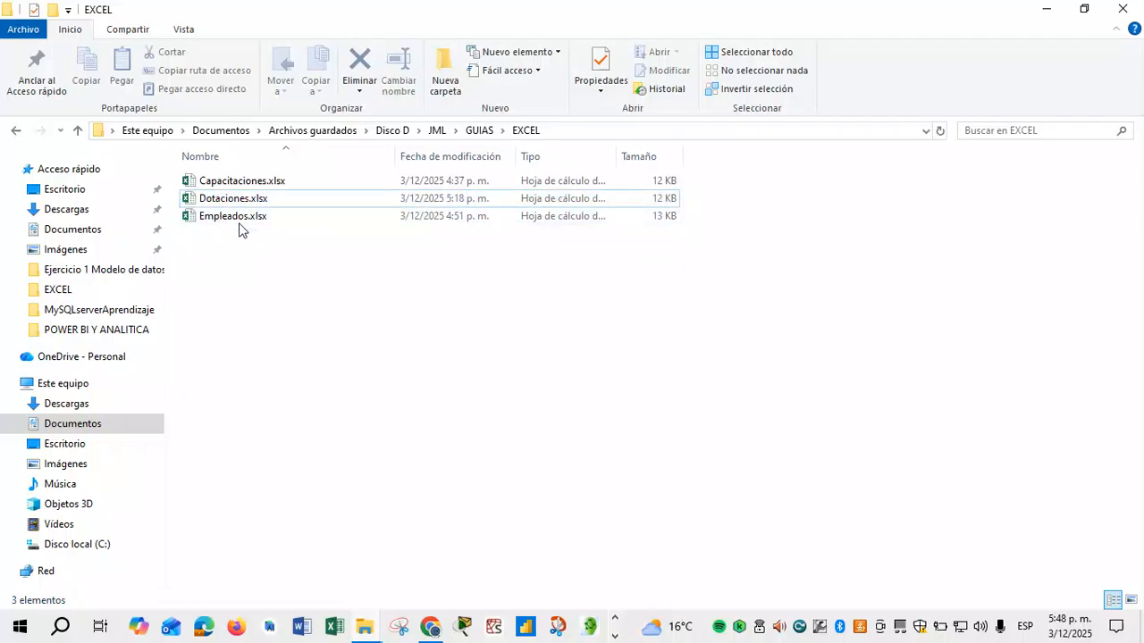
click(226, 220)
double_click(225, 222)
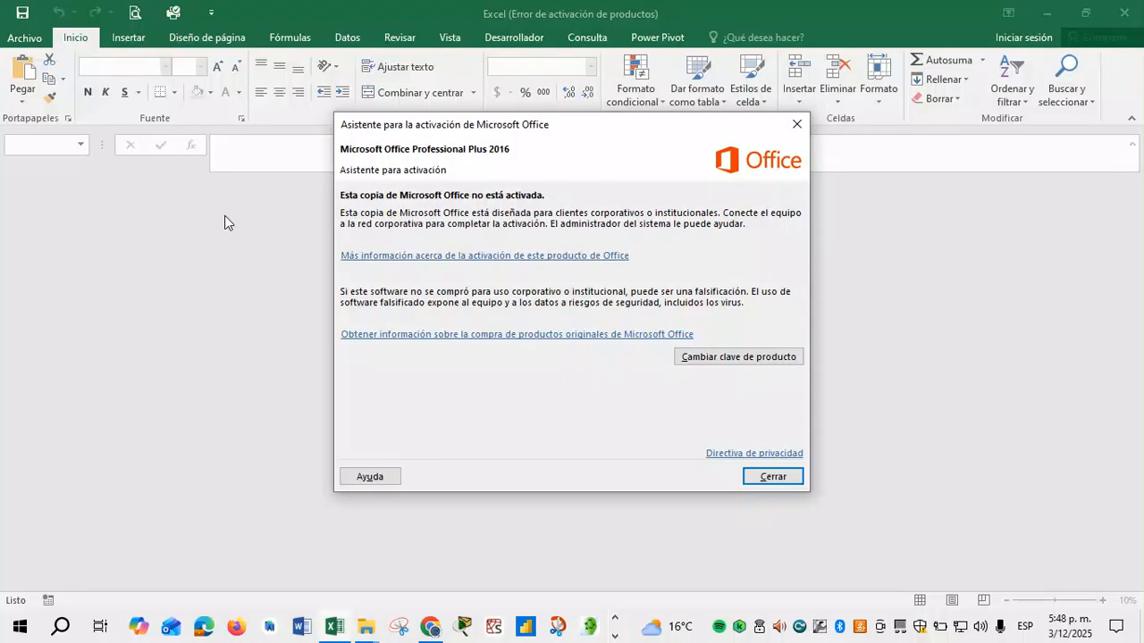
click(773, 477)
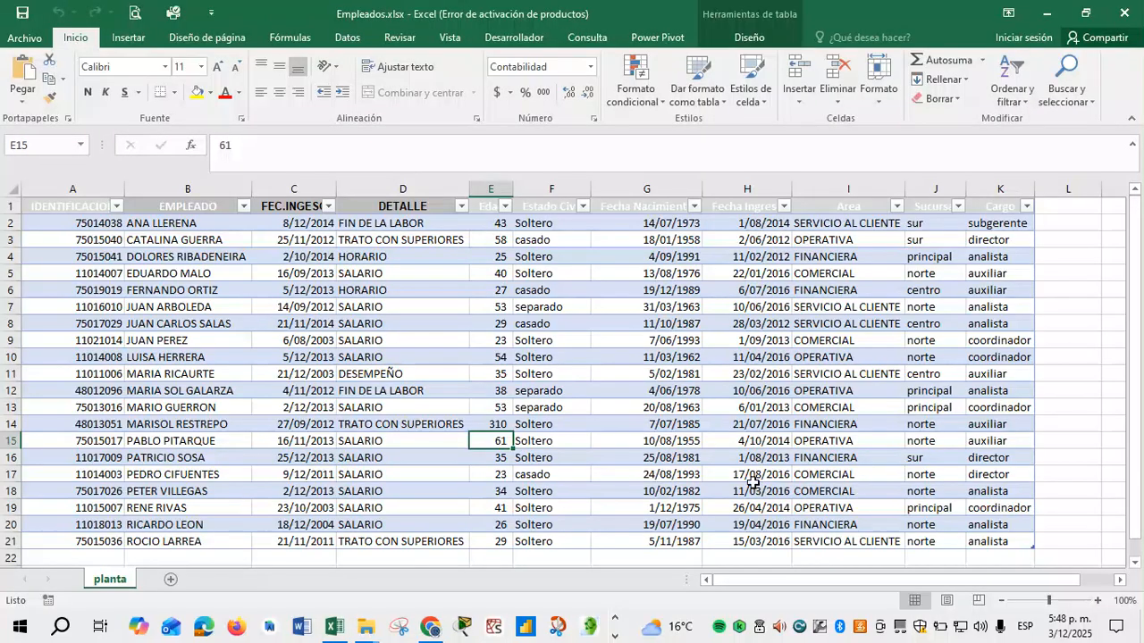
Look over the employee records in the planta sheet, including the identification column.
click(389, 360)
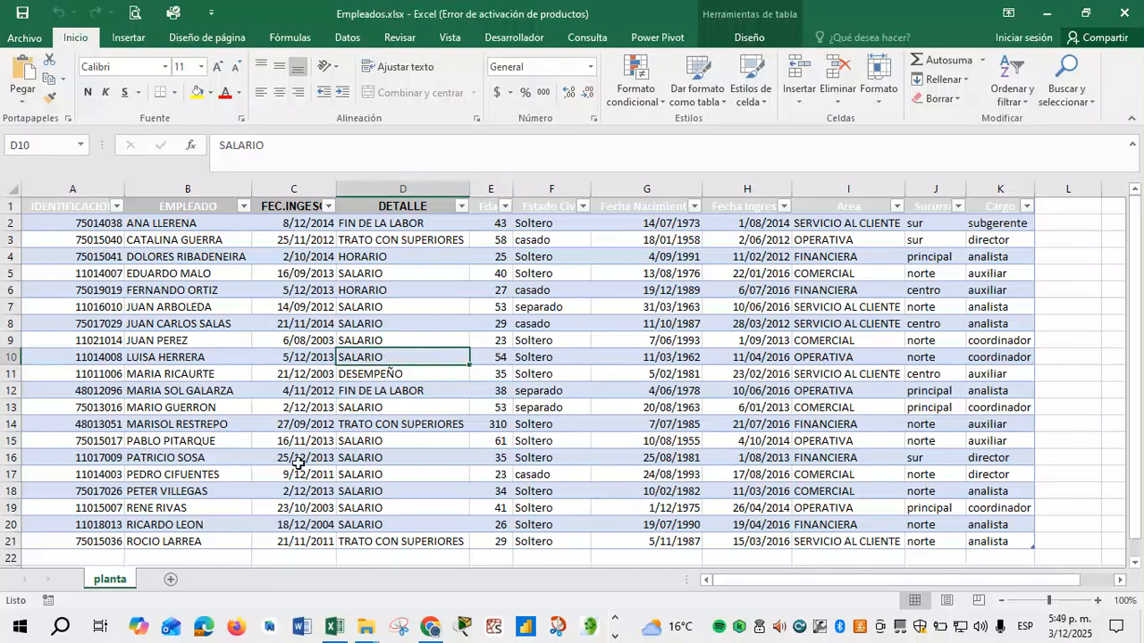
drag(1141, 299, 1140, 354)
drag(1132, 373, 1095, 352)
drag(82, 231, 93, 543)
click(65, 239)
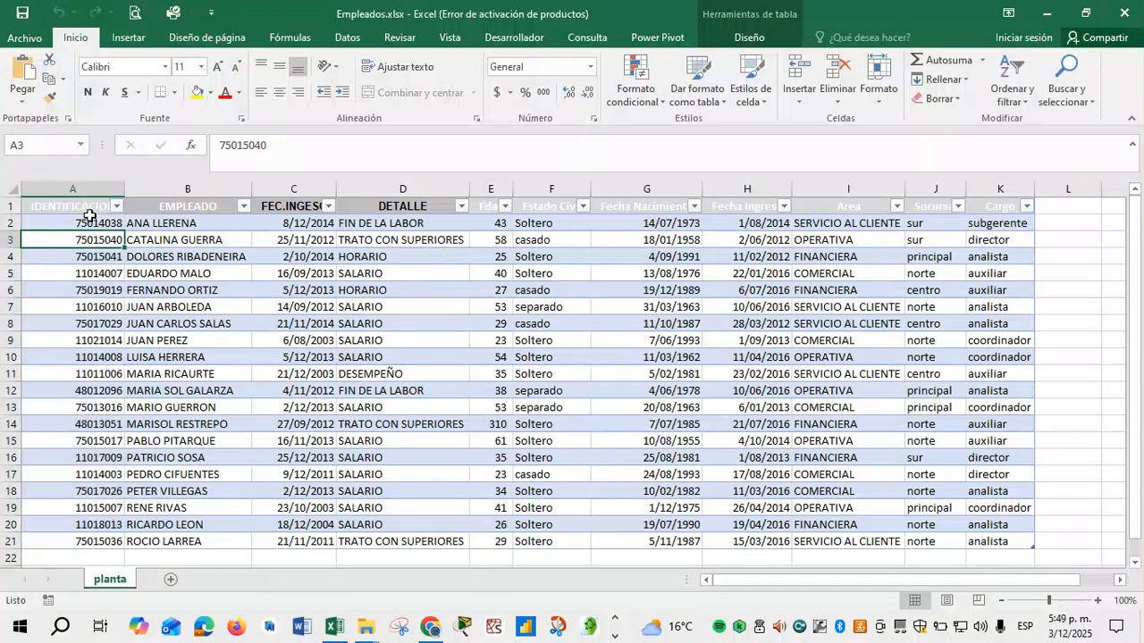
Change the font colour of the whole header row of the employee table to black.
drag(77, 207, 392, 217)
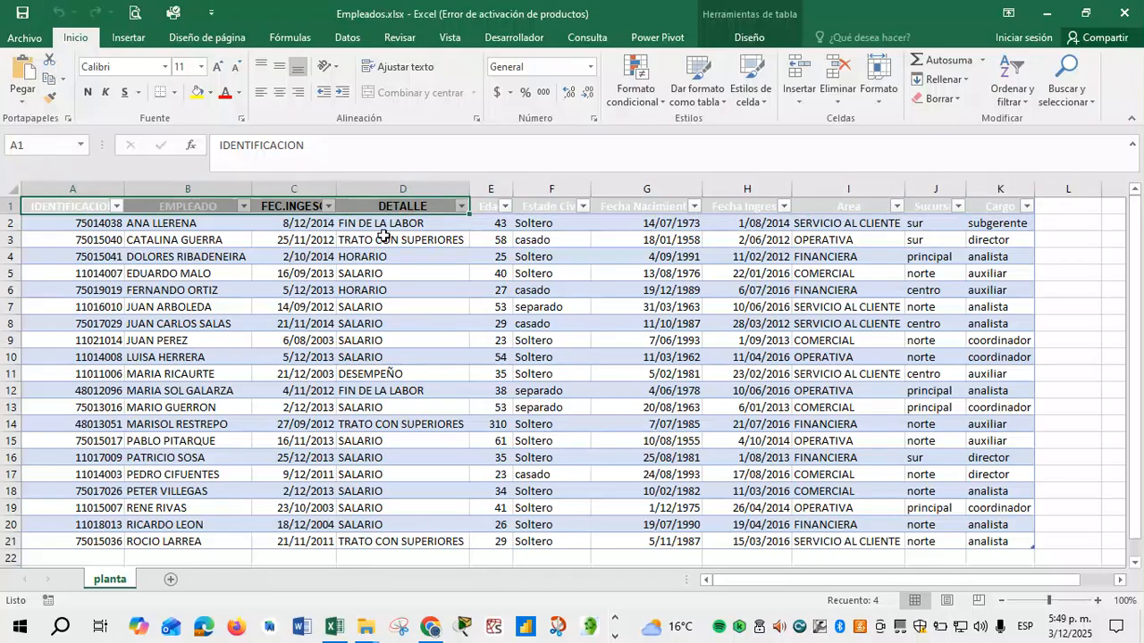
click(304, 273)
click(12, 208)
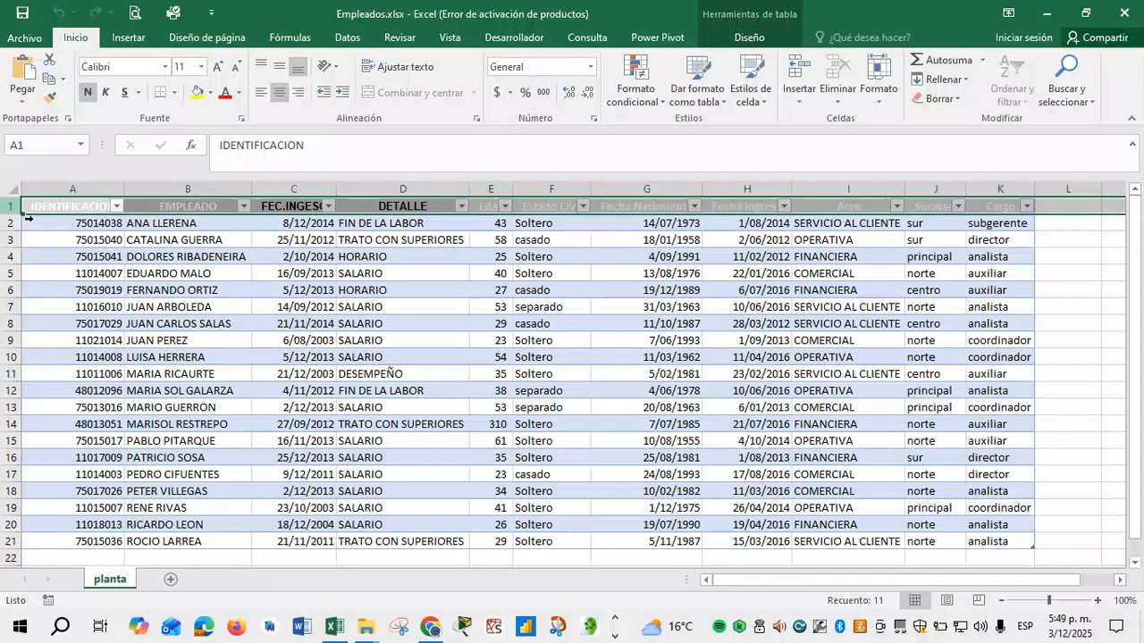
click(239, 99)
click(231, 114)
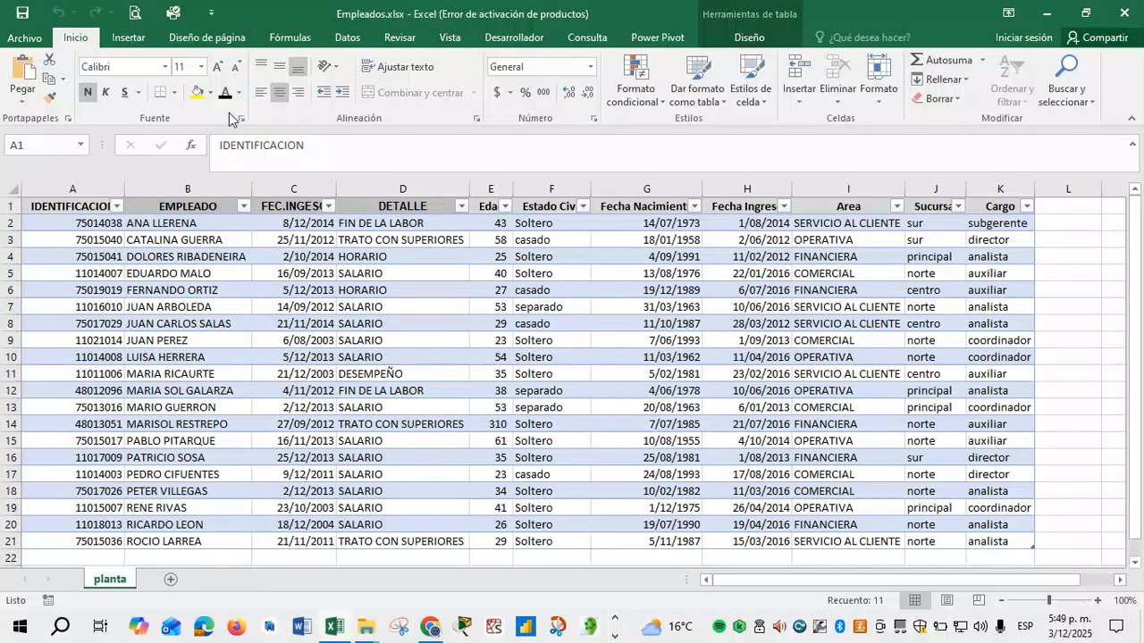
click(155, 280)
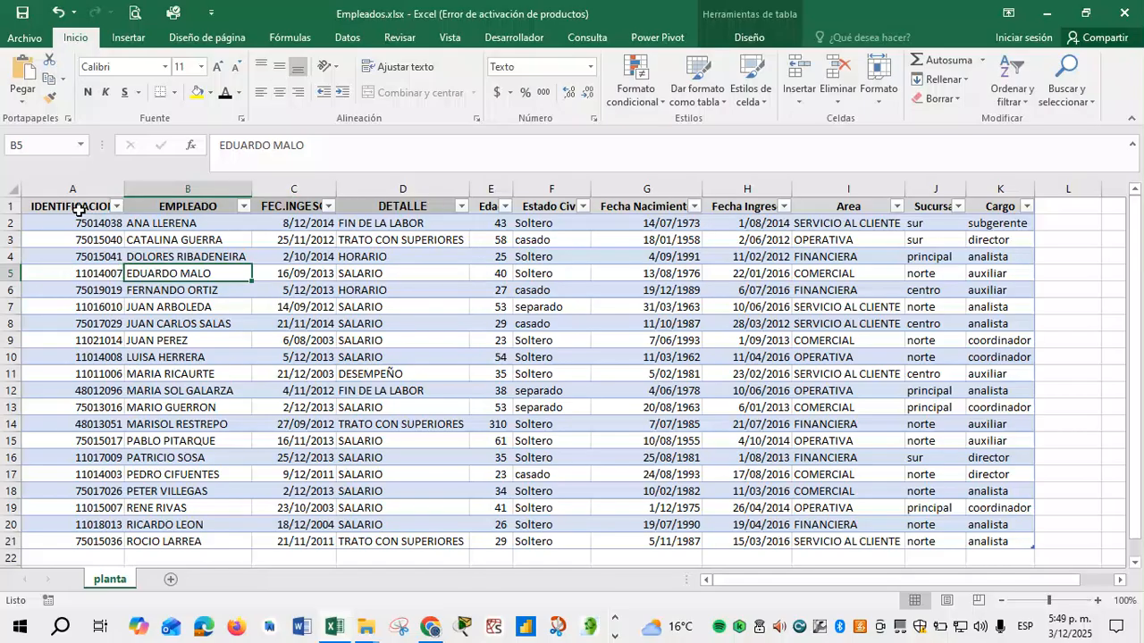
Examine the identification, employee, entry date and DETALLE columns, reading the individual DETALLE reasons row by row.
drag(78, 212, 80, 547)
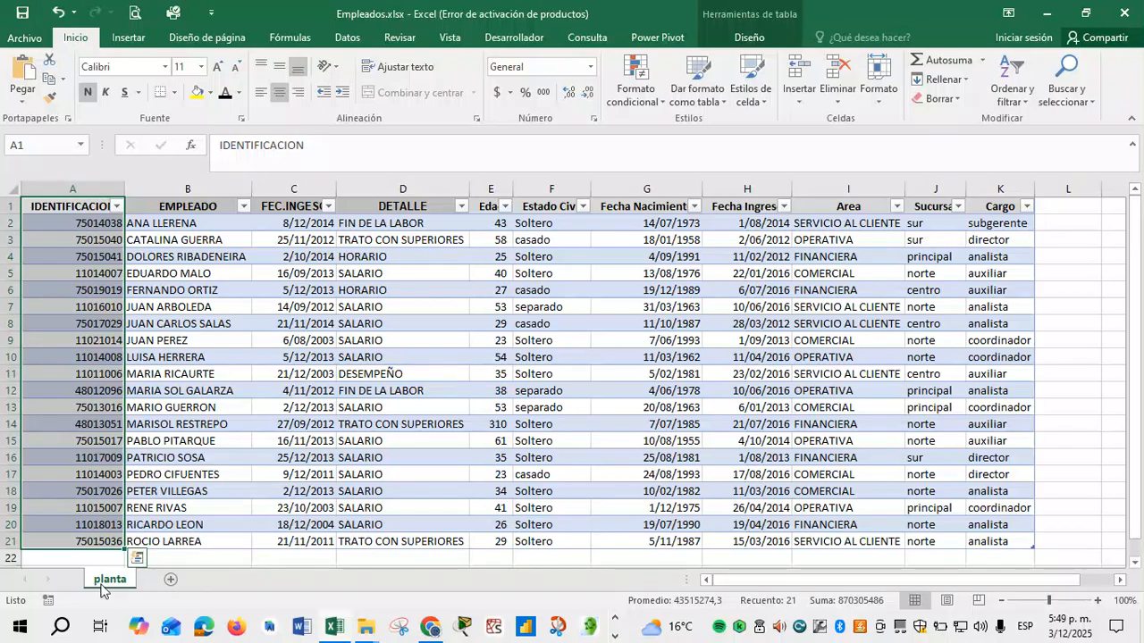
click(201, 357)
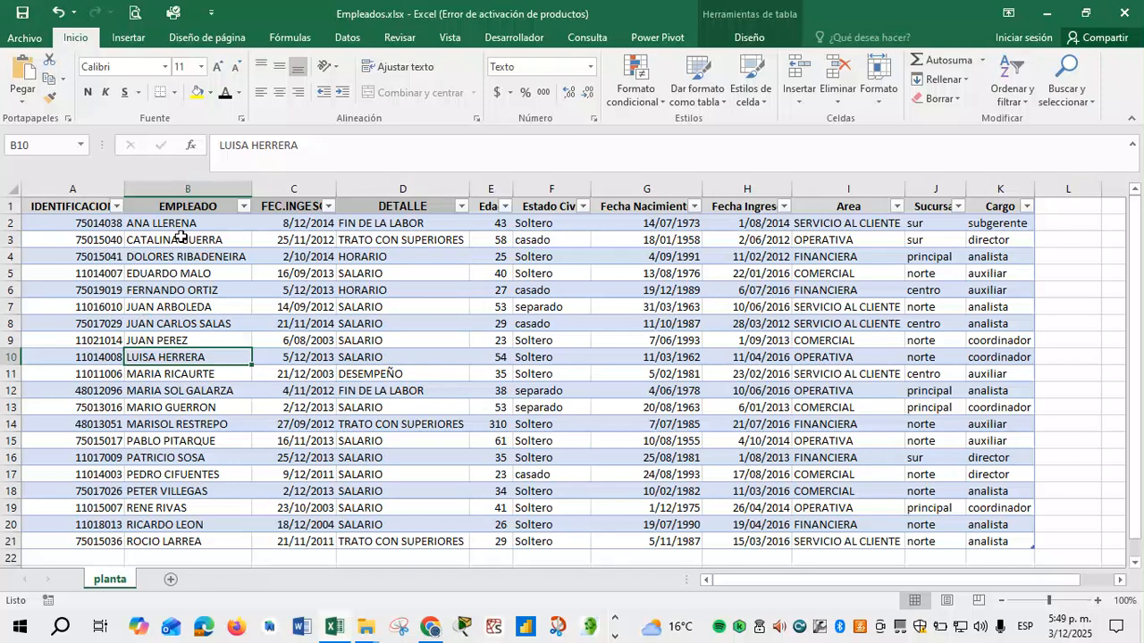
drag(183, 390, 199, 439)
click(303, 227)
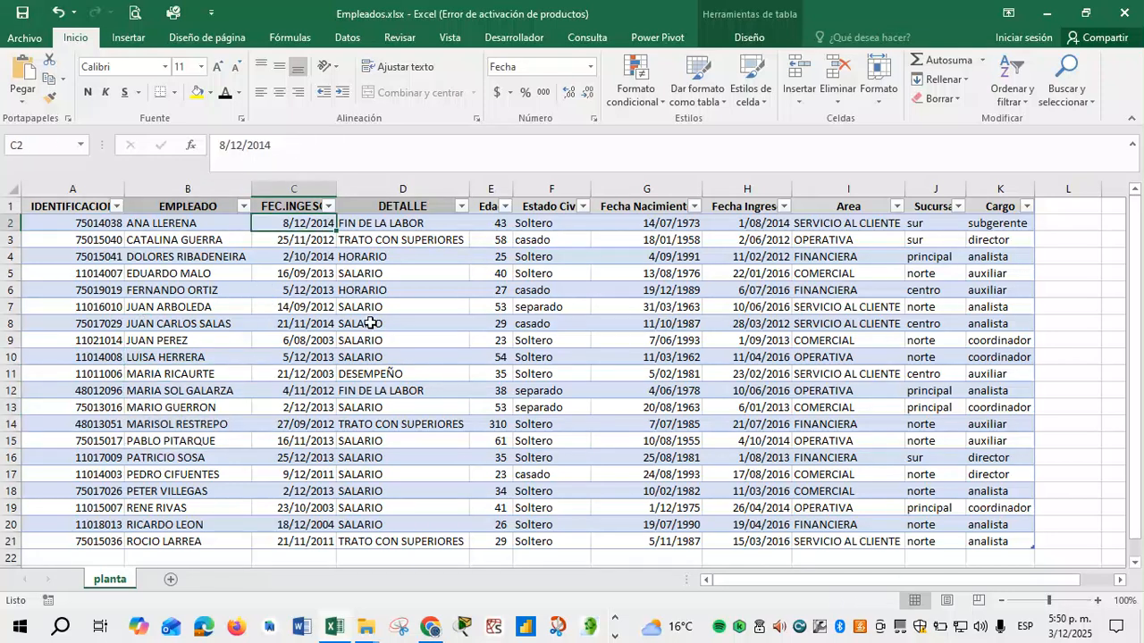
drag(407, 229, 402, 542)
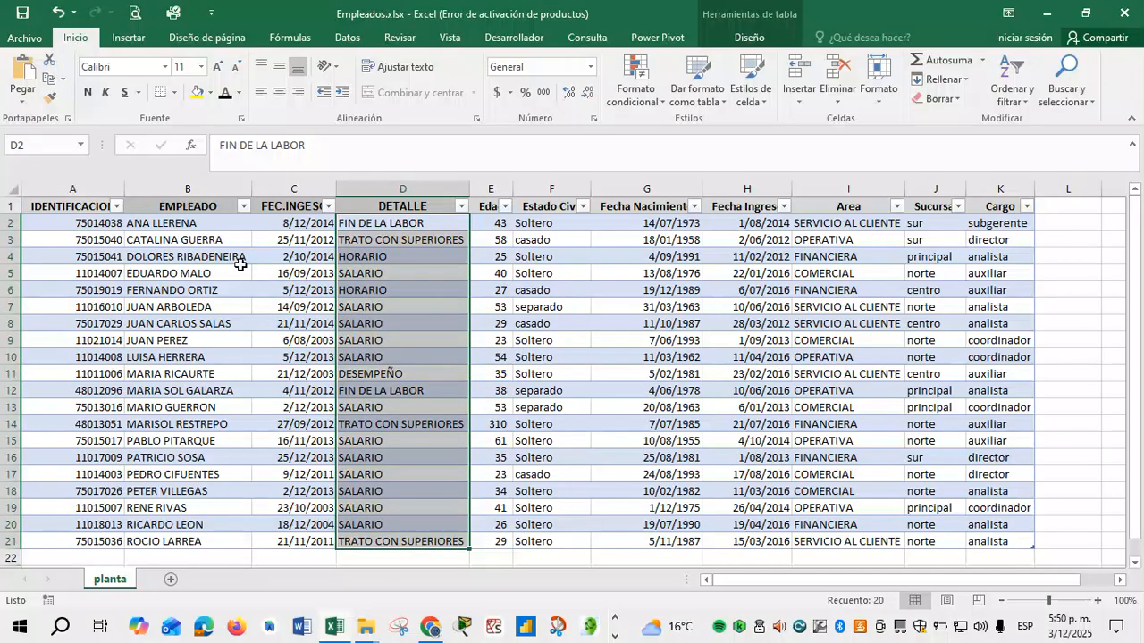
click(393, 224)
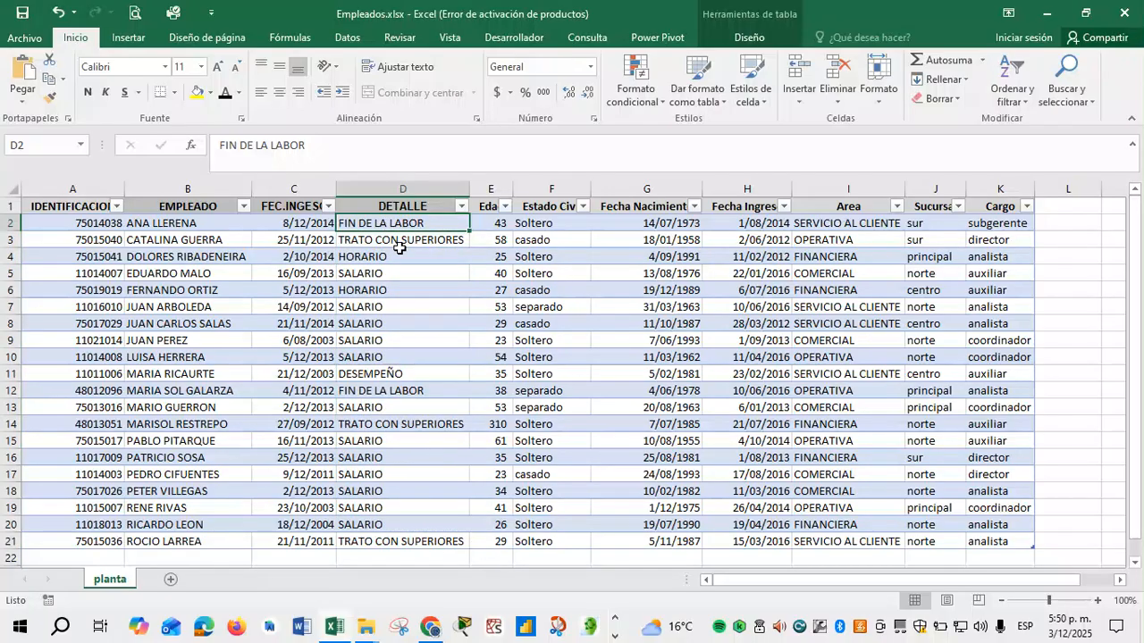
click(400, 248)
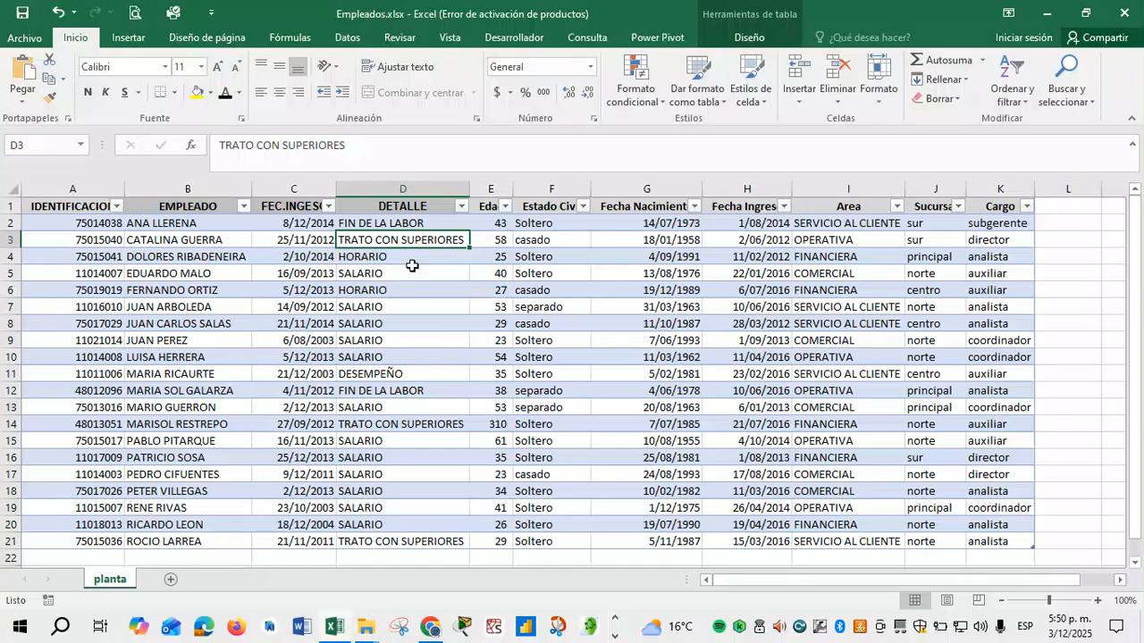
click(412, 262)
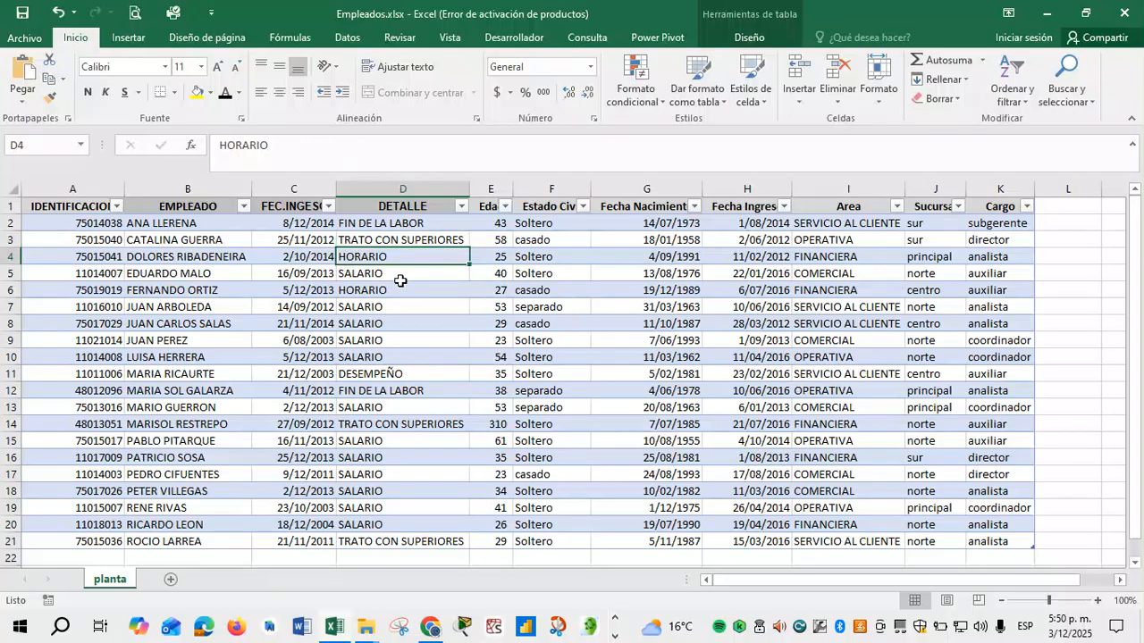
click(400, 279)
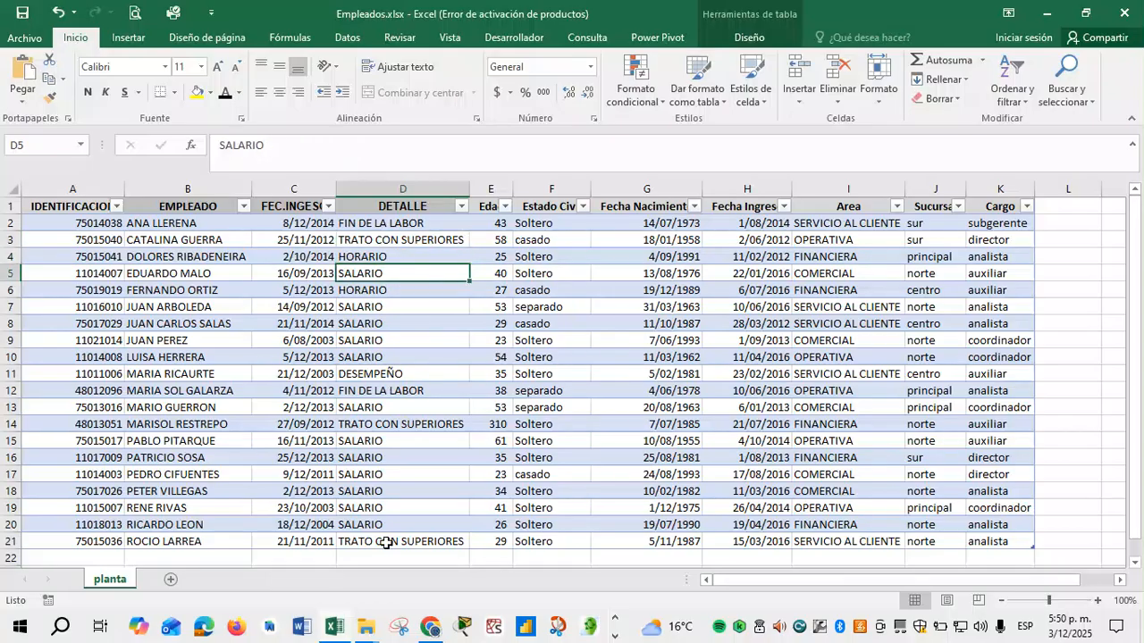
drag(420, 225, 400, 543)
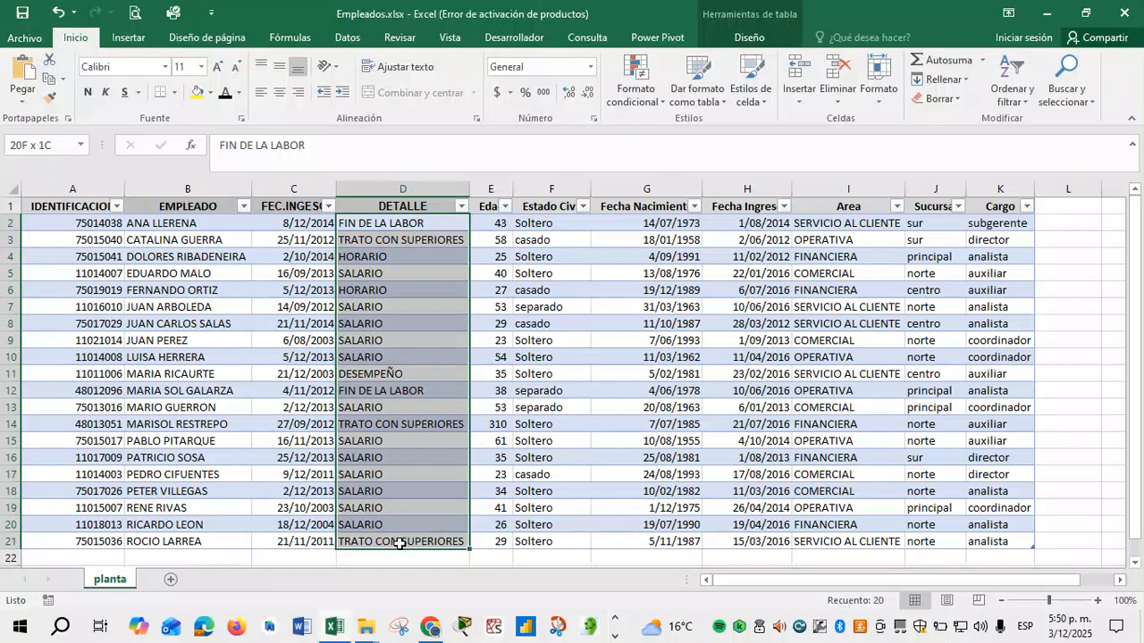
click(383, 290)
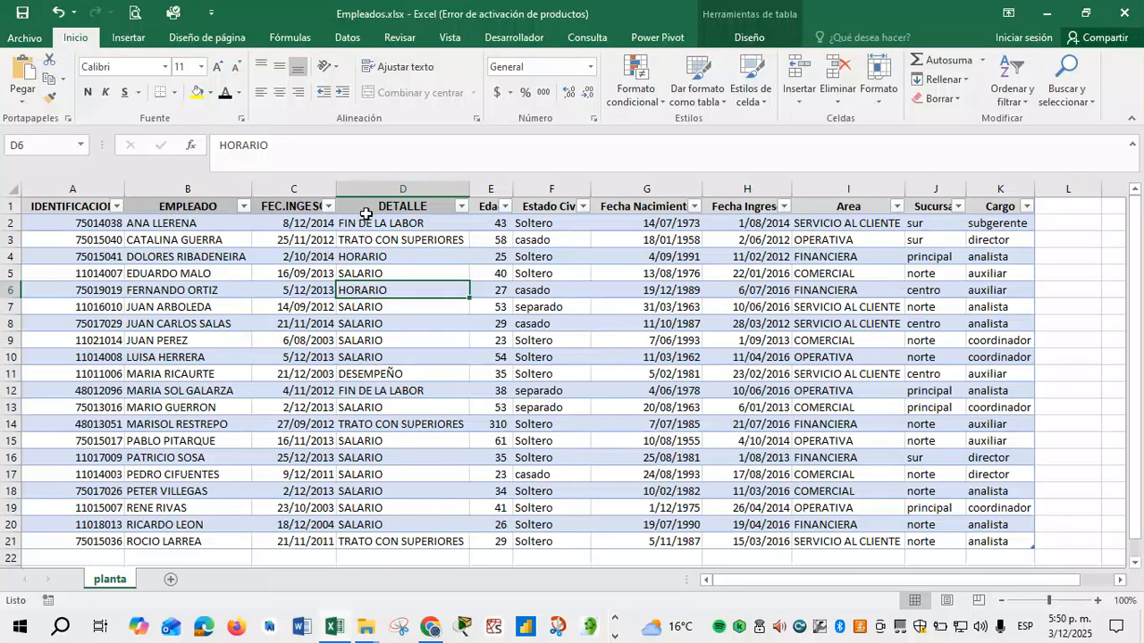
Filter the employee table by the Edad column to show only records with the value 310.
click(505, 207)
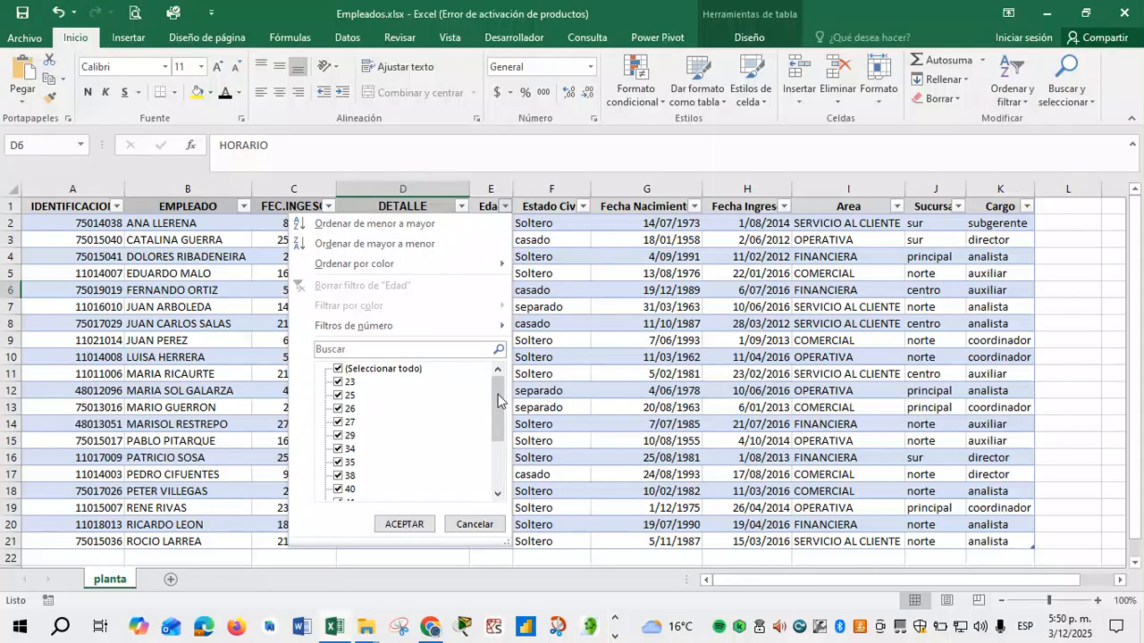
drag(502, 403, 499, 483)
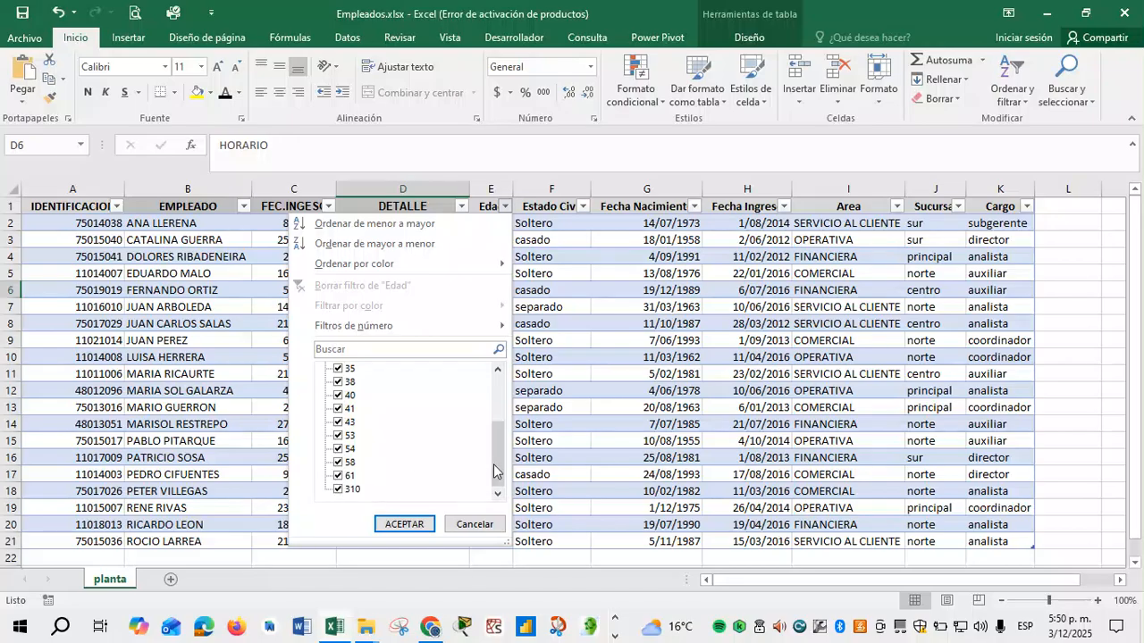
drag(496, 470, 495, 397)
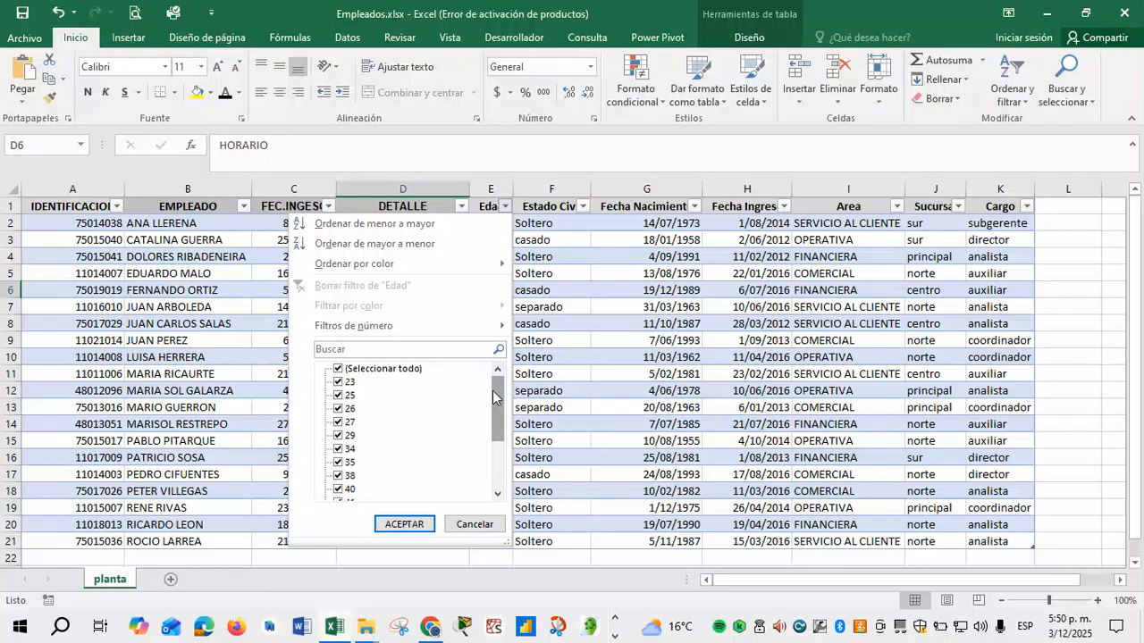
click(339, 369)
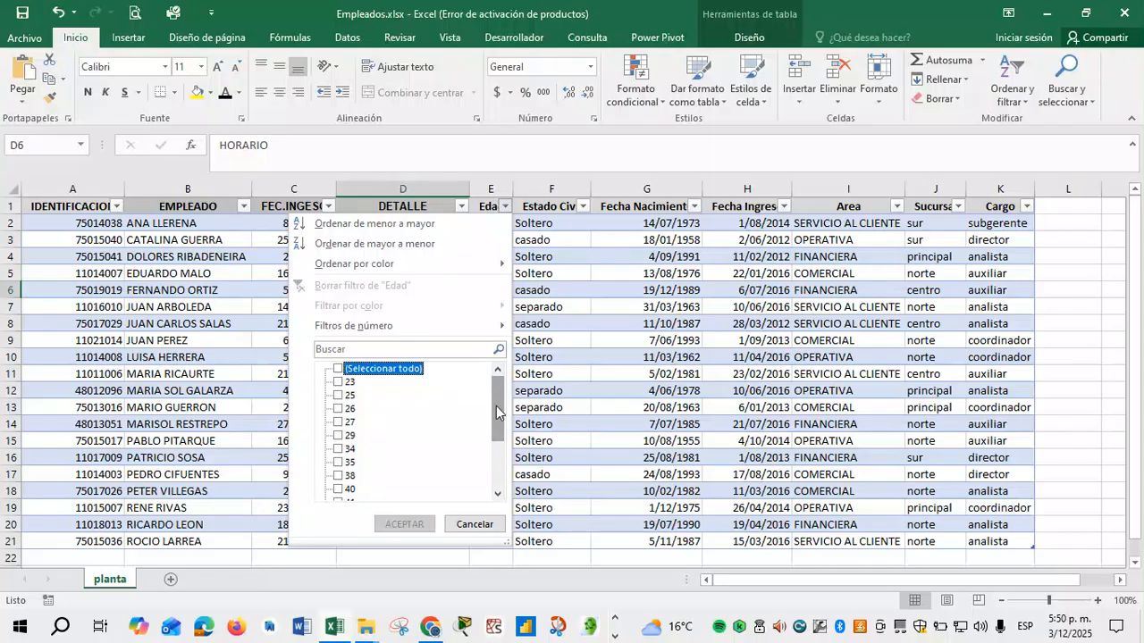
drag(498, 412, 497, 483)
click(343, 489)
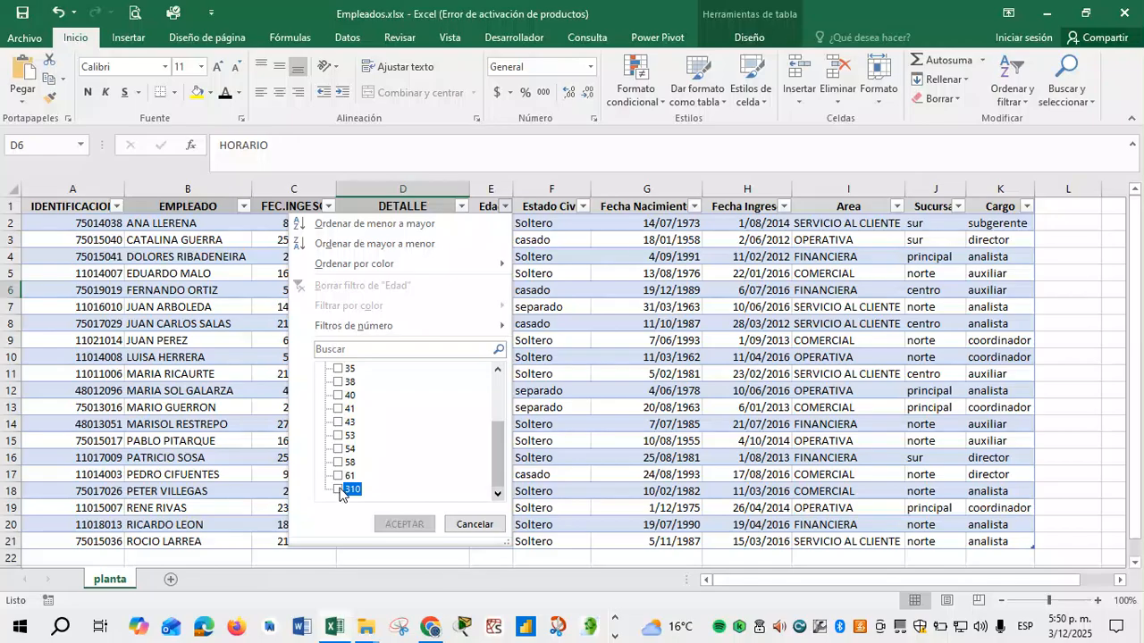
click(404, 524)
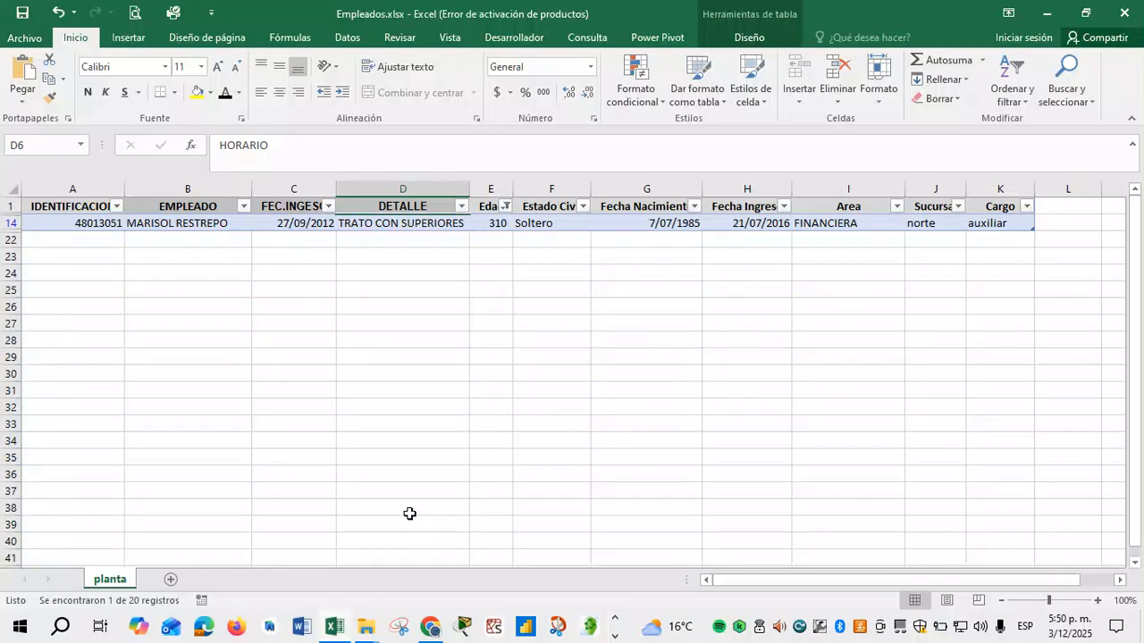
Examine the filtered record's identification, employee, DETALLE, Edad and marital status fields.
click(169, 225)
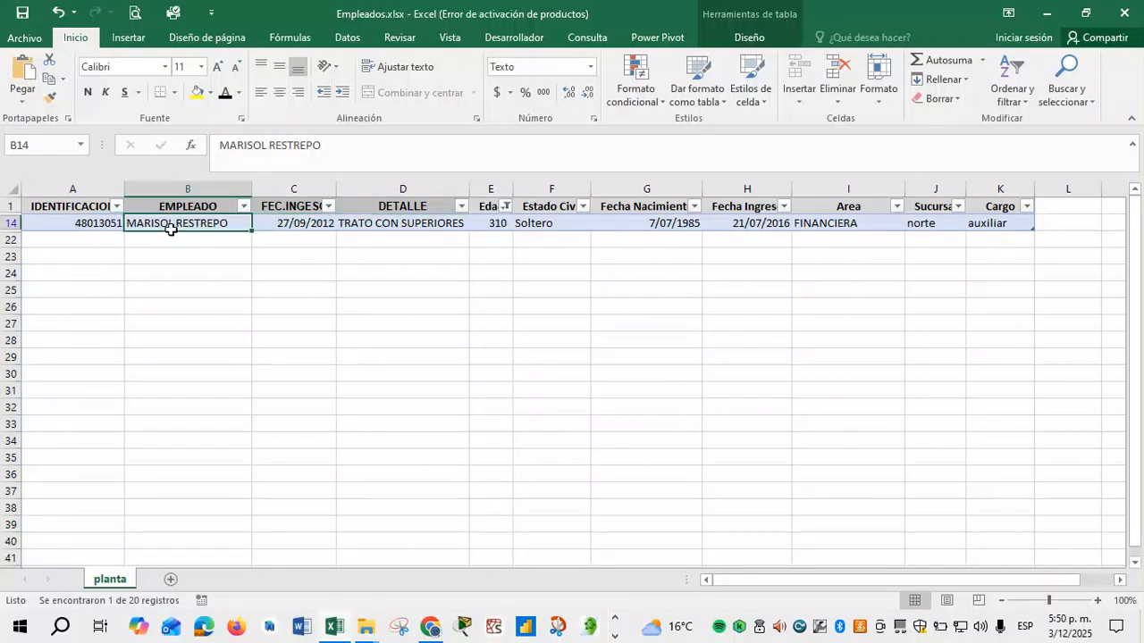
click(97, 227)
click(162, 228)
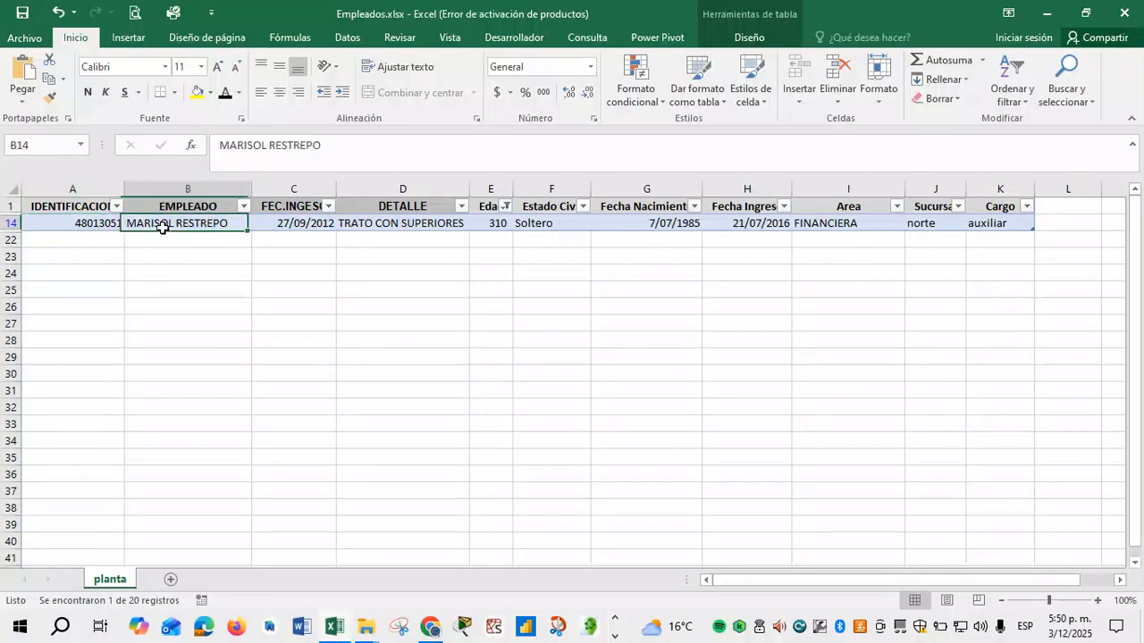
click(490, 226)
click(544, 228)
click(493, 225)
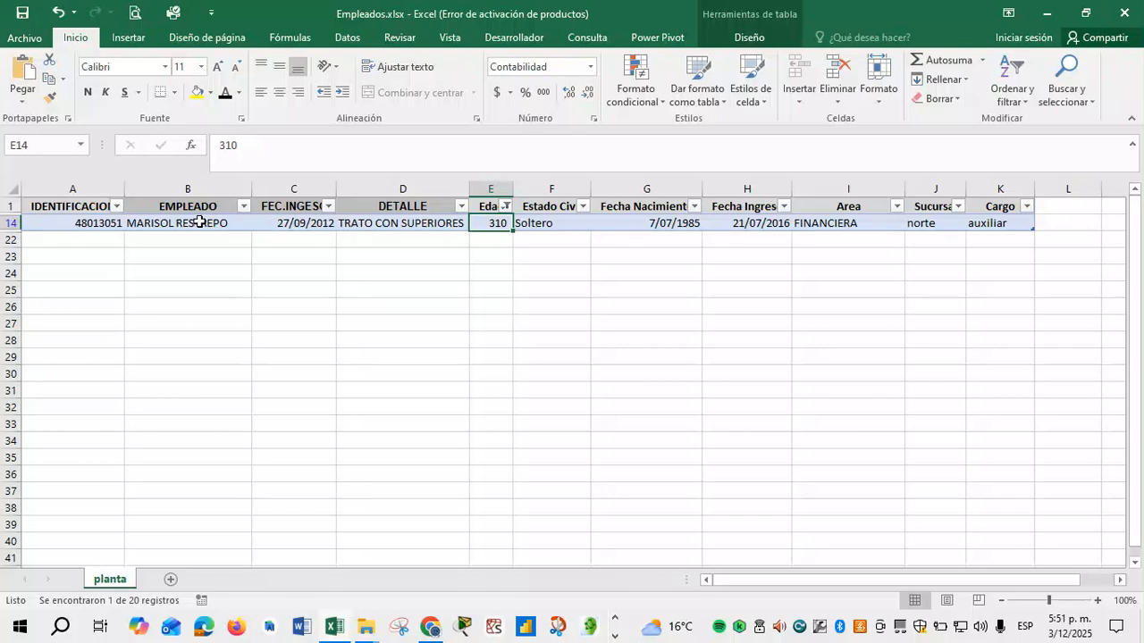
click(386, 231)
click(162, 231)
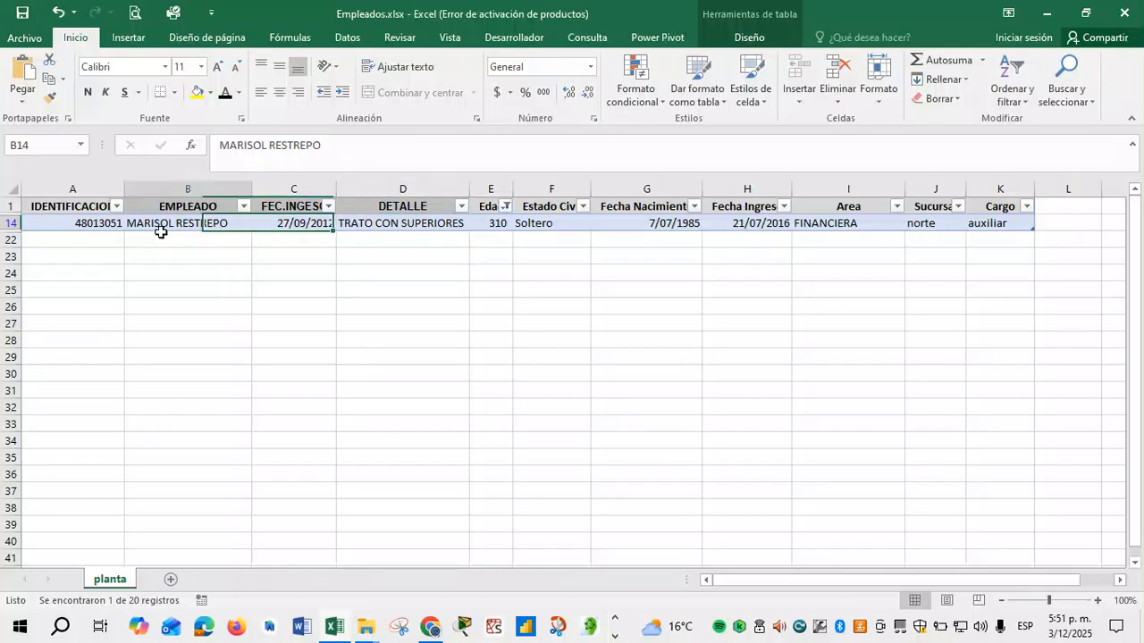
click(79, 228)
click(399, 232)
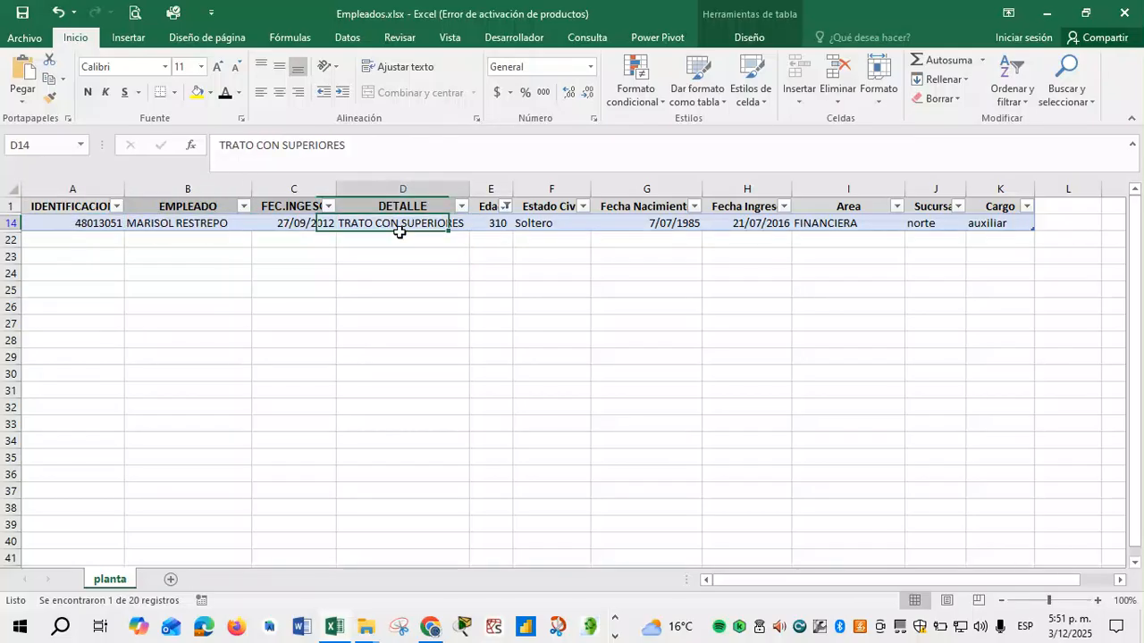
click(506, 227)
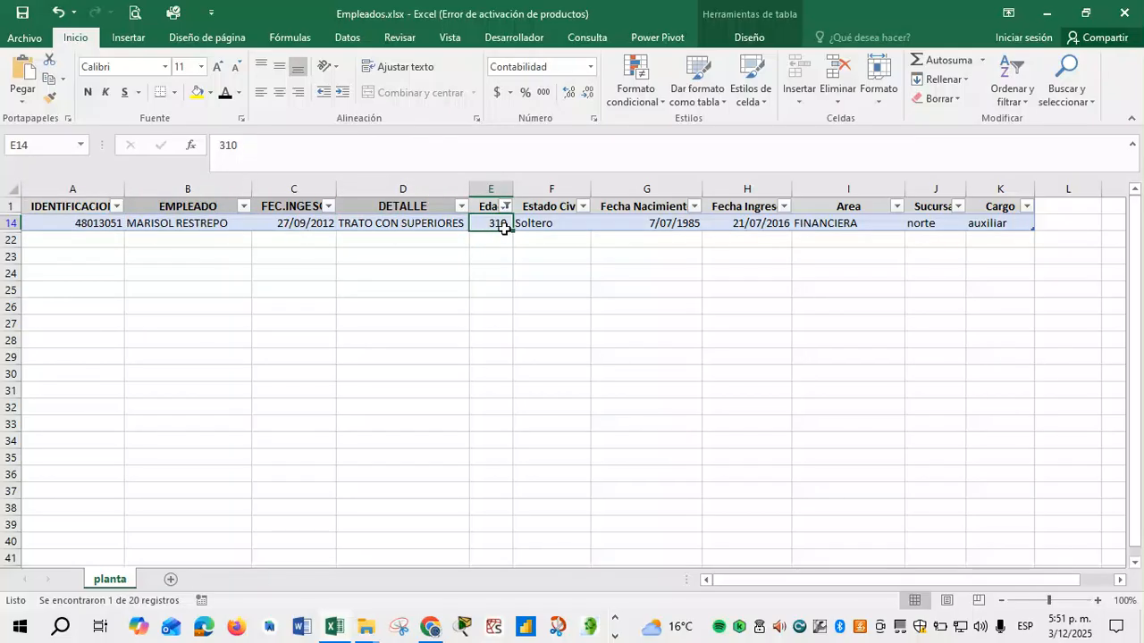
Correct the Edad value of the filtered employee record to 31.
click(542, 227)
click(645, 228)
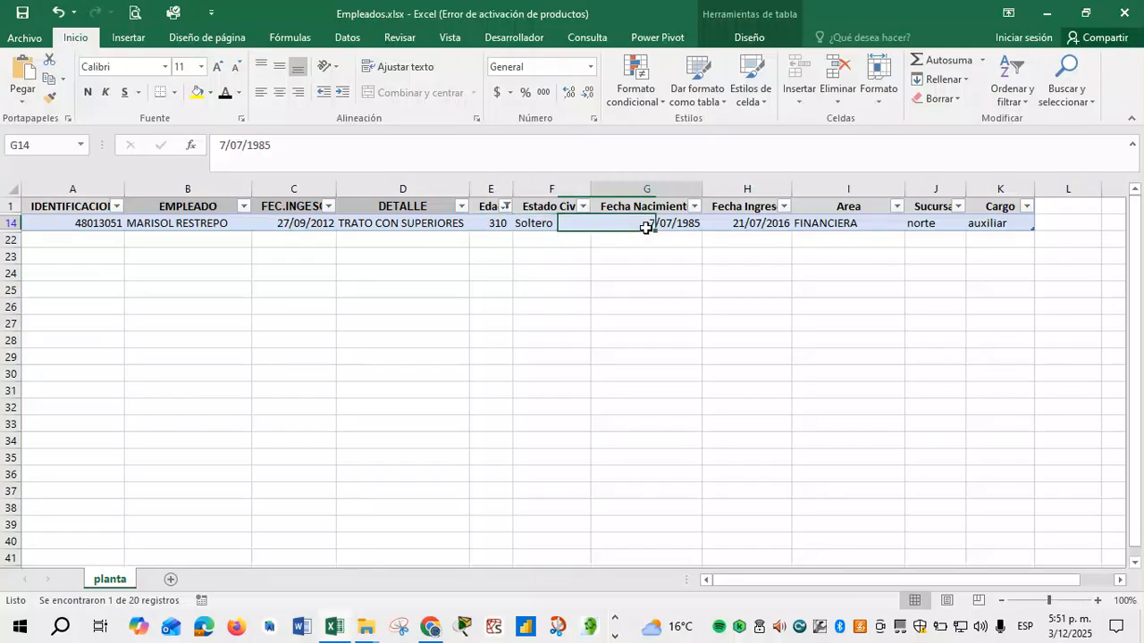
click(500, 230)
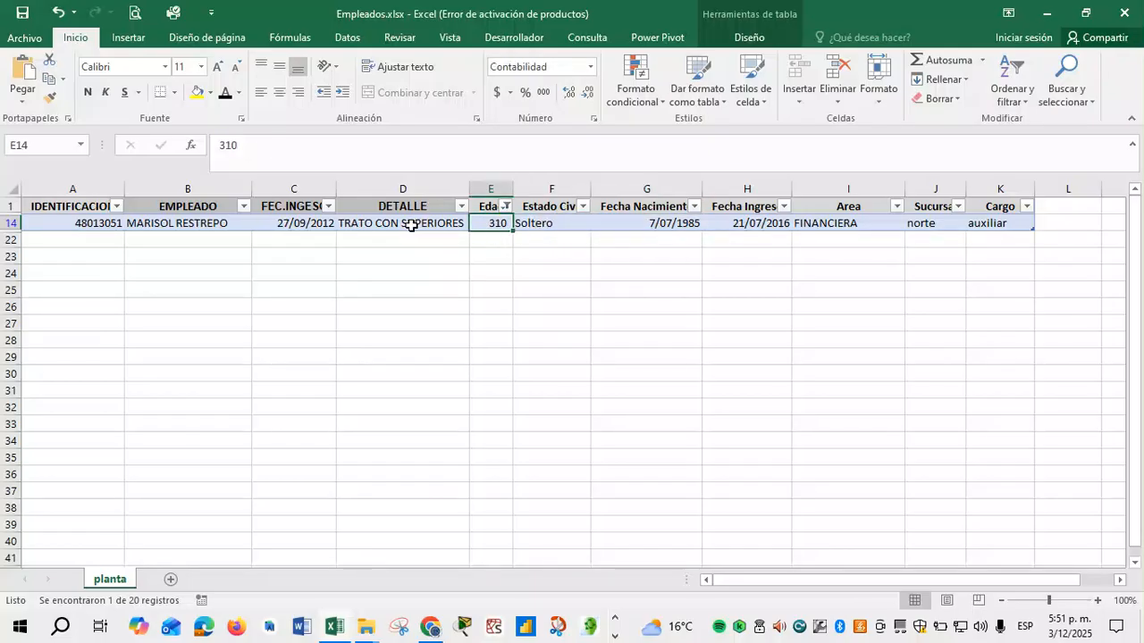
click(419, 224)
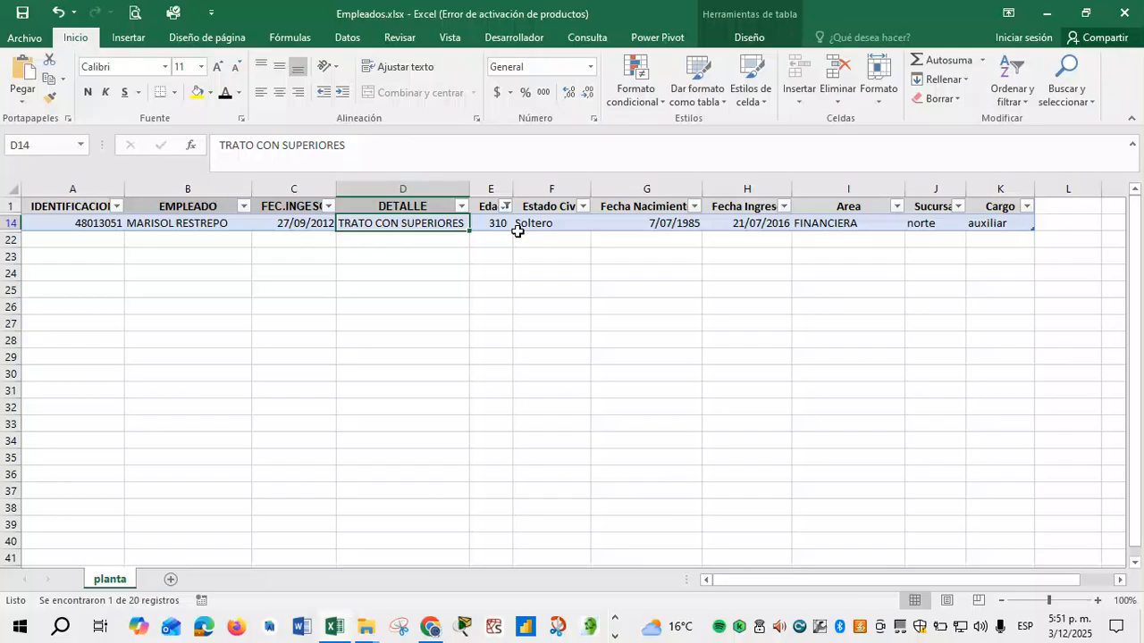
click(502, 227)
double_click(498, 226)
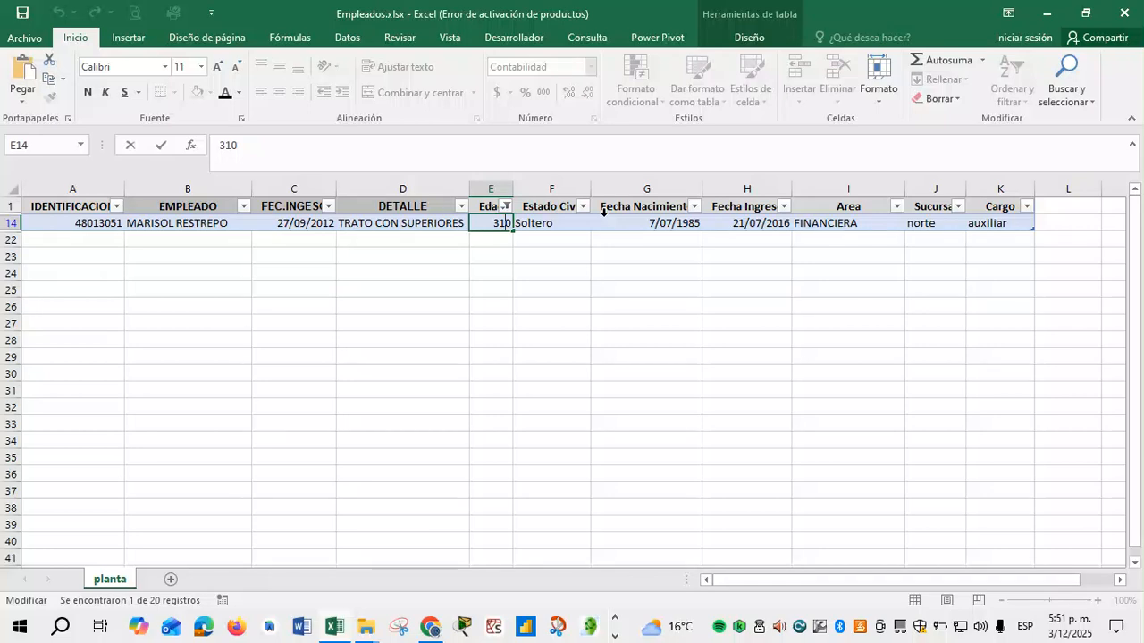
key(BackSpace)
key(Return)
key(Up)
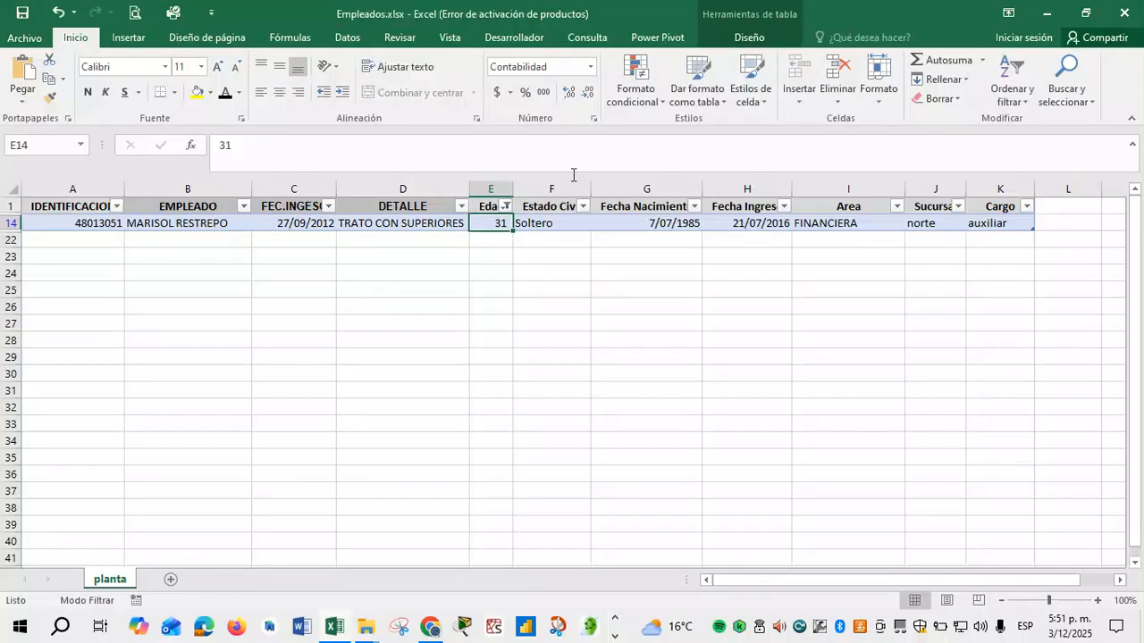
Show all employee records again by reselecting every value in the Edad filter.
click(505, 207)
click(379, 372)
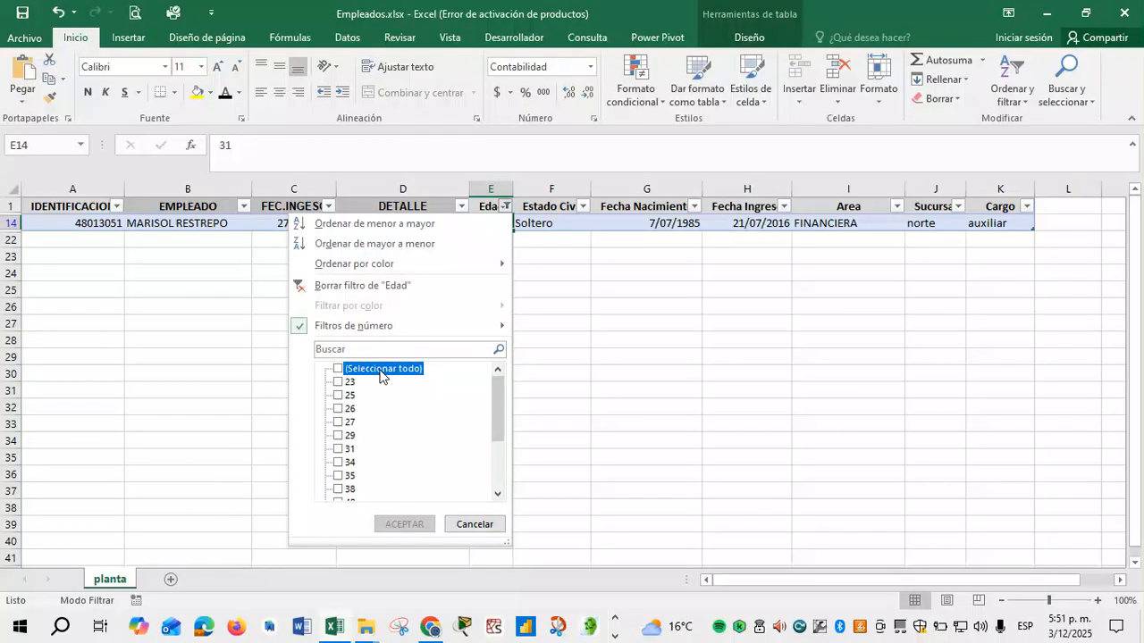
click(379, 372)
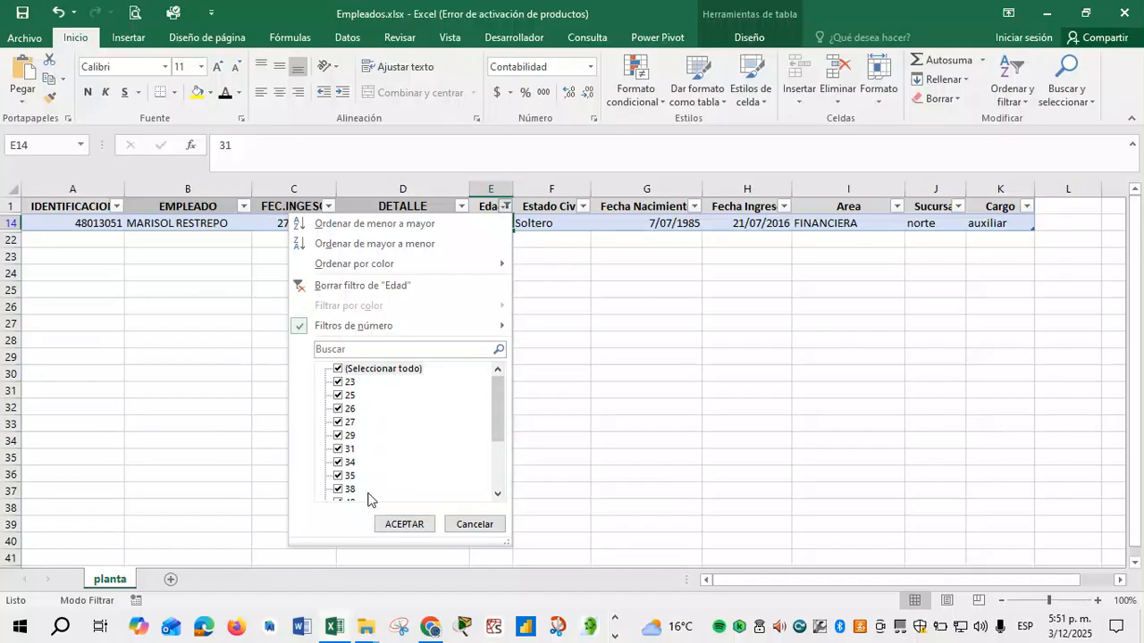
click(421, 528)
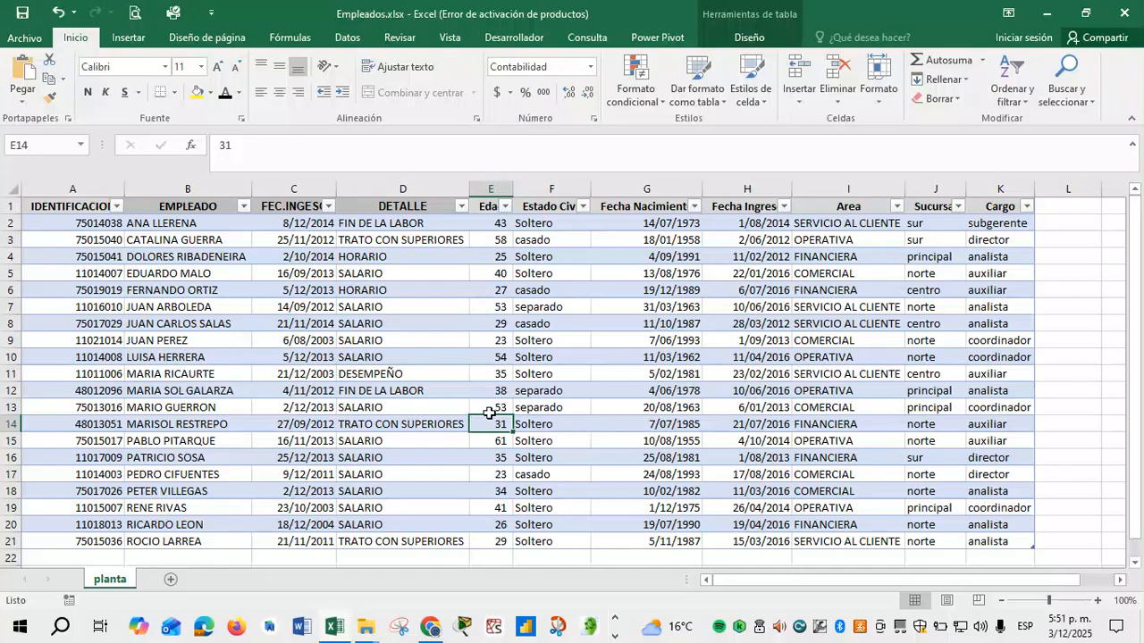
Check the Estado Civil filter values and compare the letter case of the DETALLE column with the Sucursal and Cargo columns.
click(585, 207)
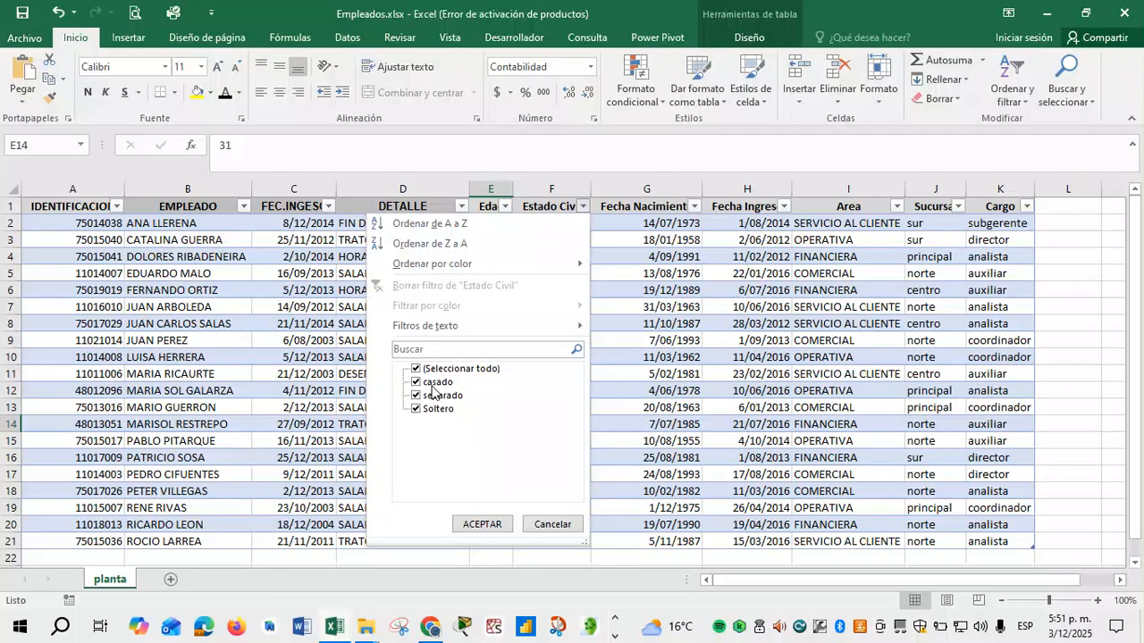
click(491, 525)
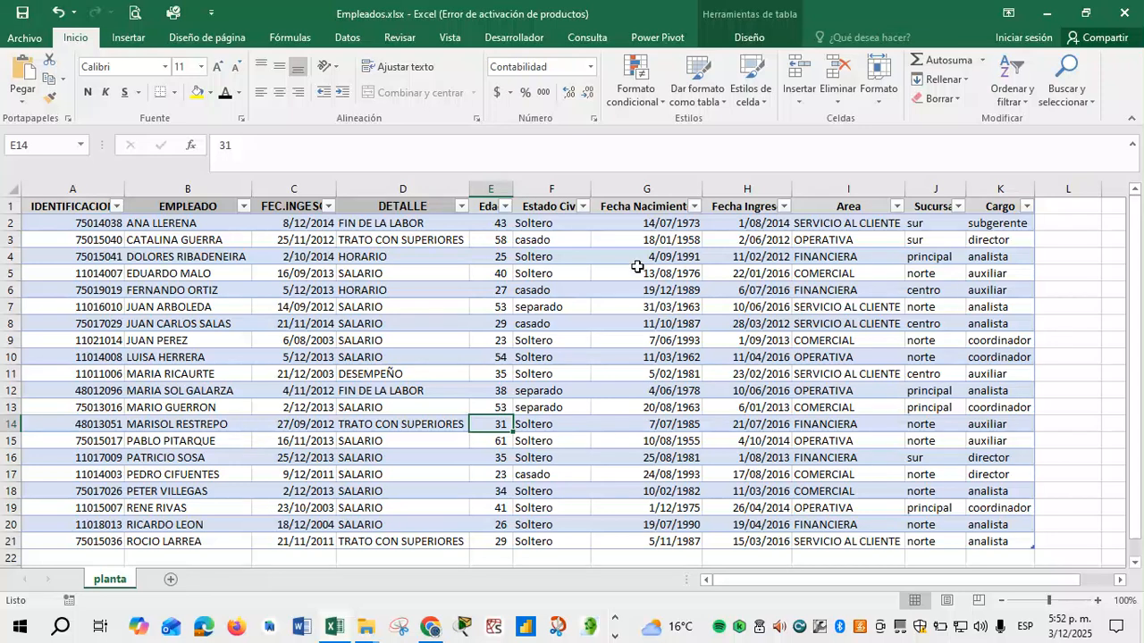
drag(393, 240, 387, 341)
drag(387, 475, 384, 510)
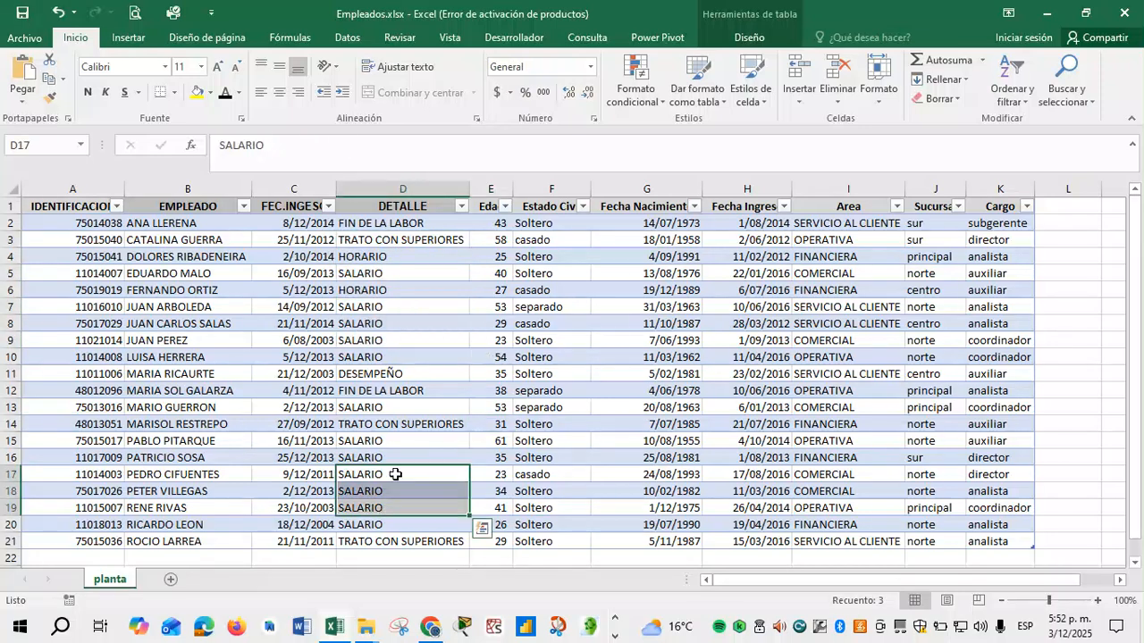
drag(396, 228, 396, 309)
drag(396, 375, 394, 477)
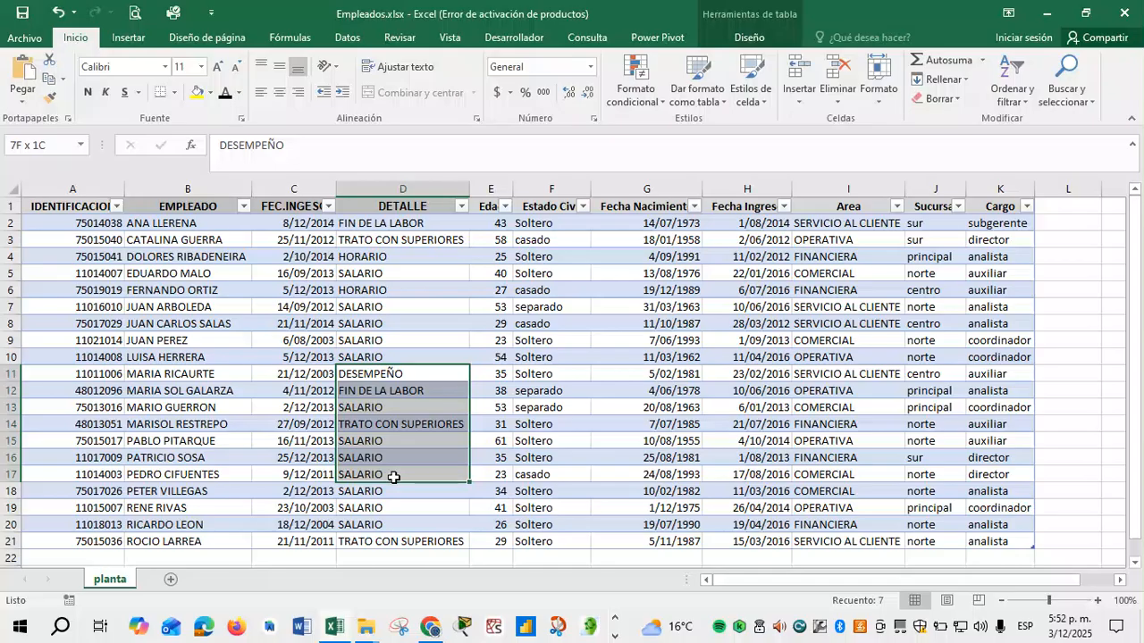
drag(930, 225, 974, 532)
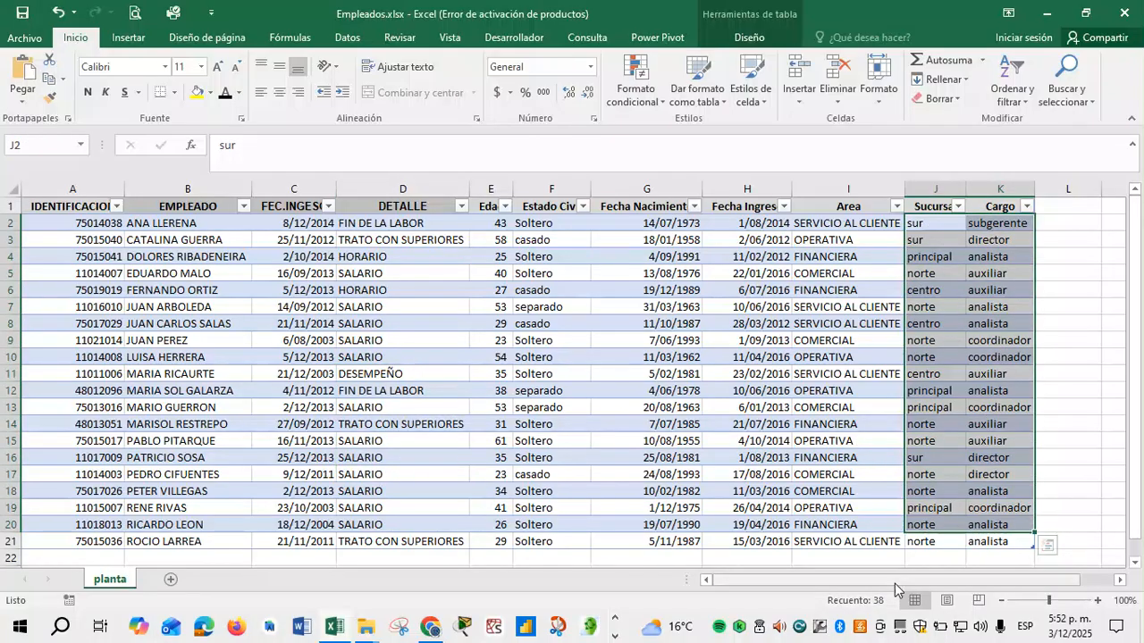
drag(902, 580, 946, 578)
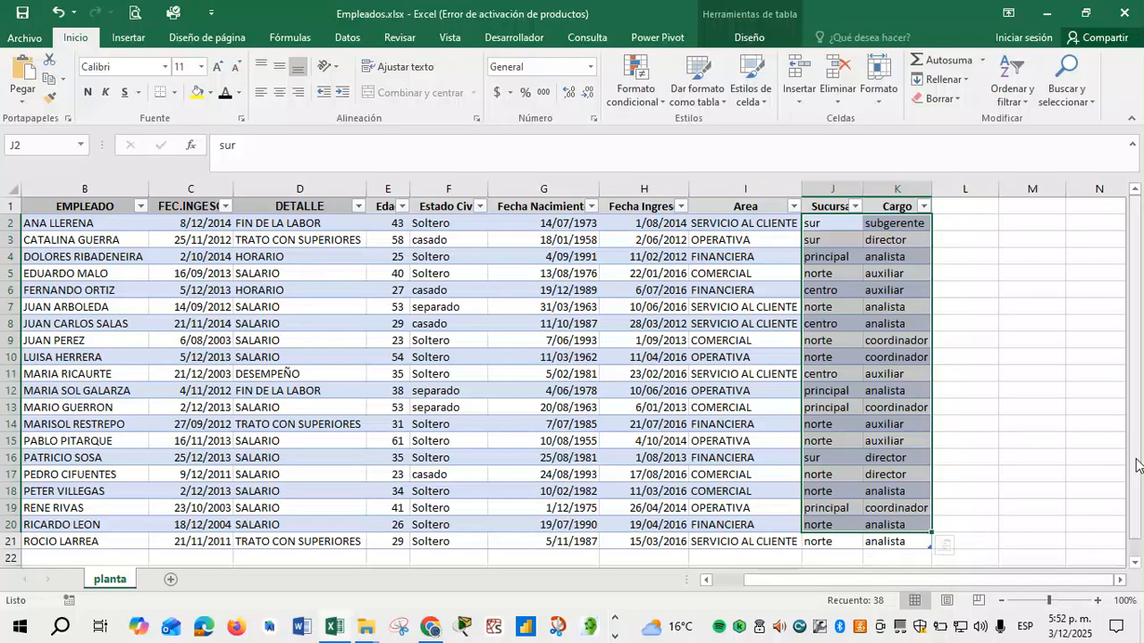
drag(1137, 465, 1137, 474)
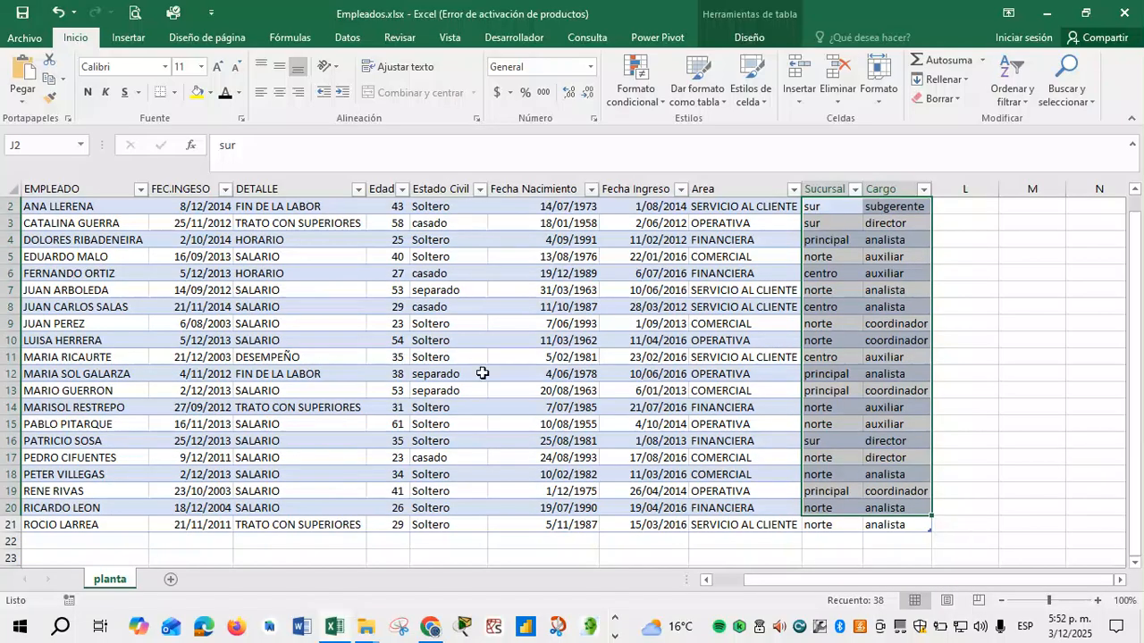
click(331, 339)
click(853, 331)
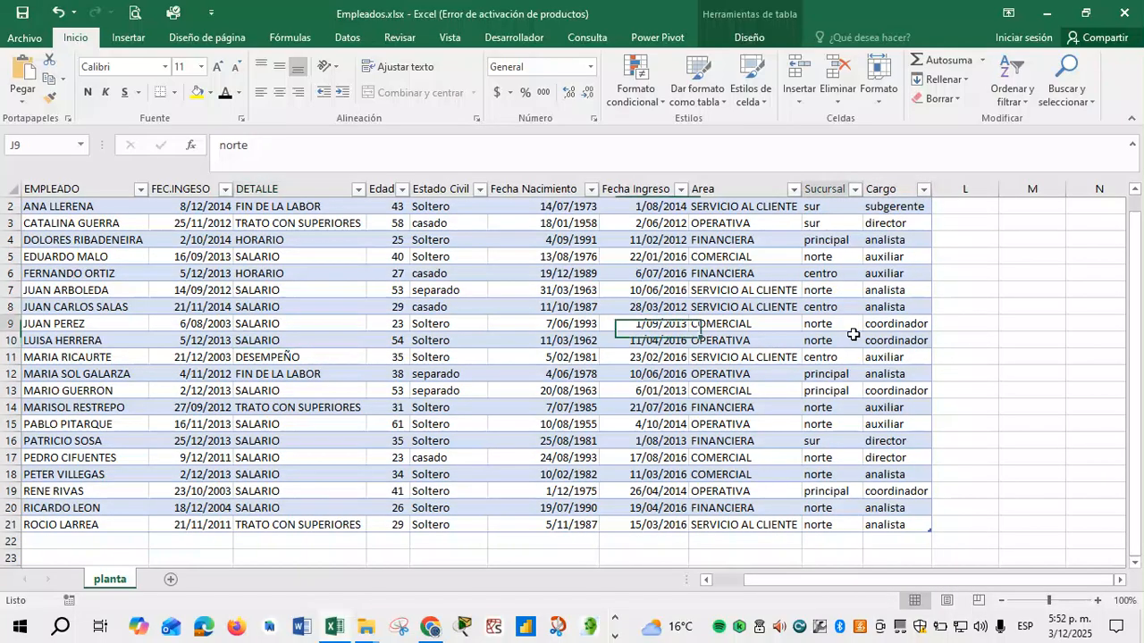
key(Up)
key(Up)
key(Up)
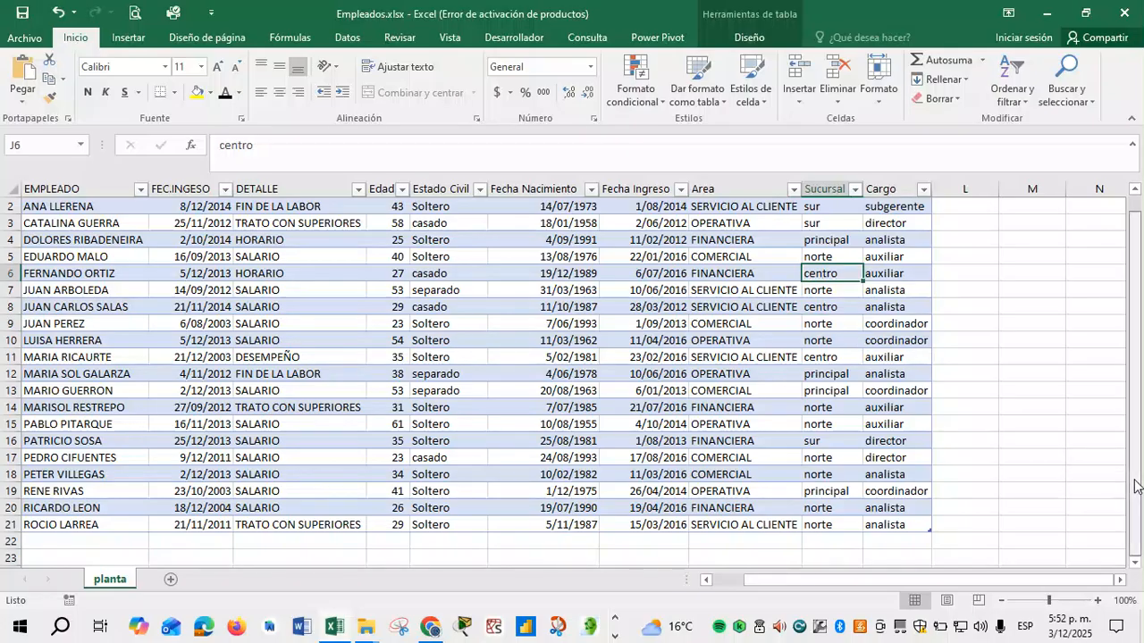
drag(1137, 485, 1137, 434)
click(1121, 580)
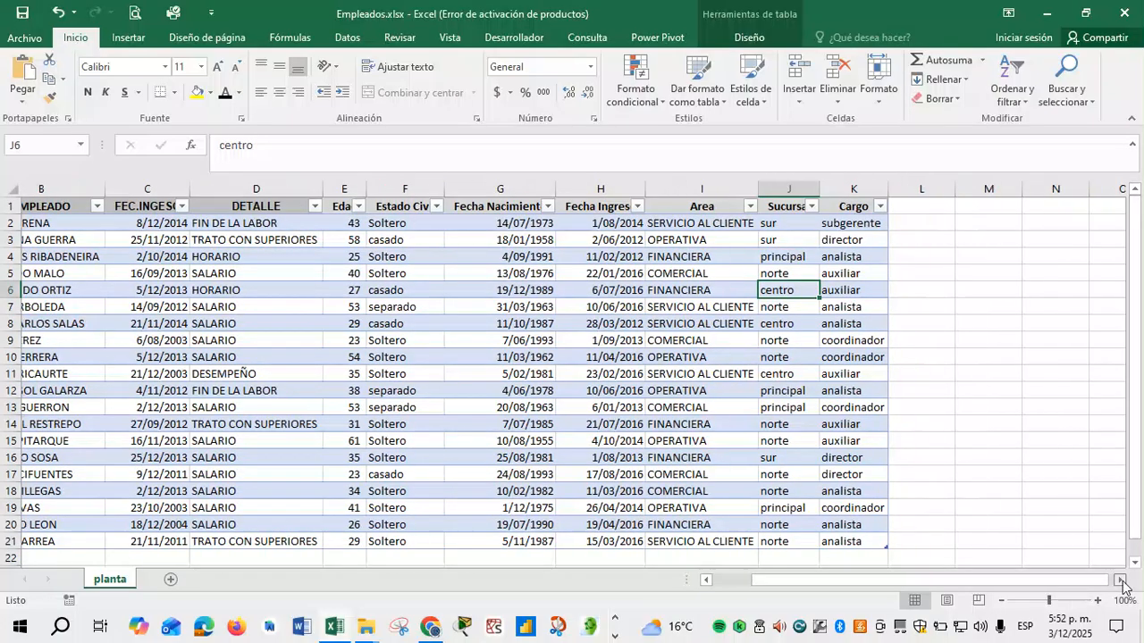
click(1122, 580)
click(1122, 580)
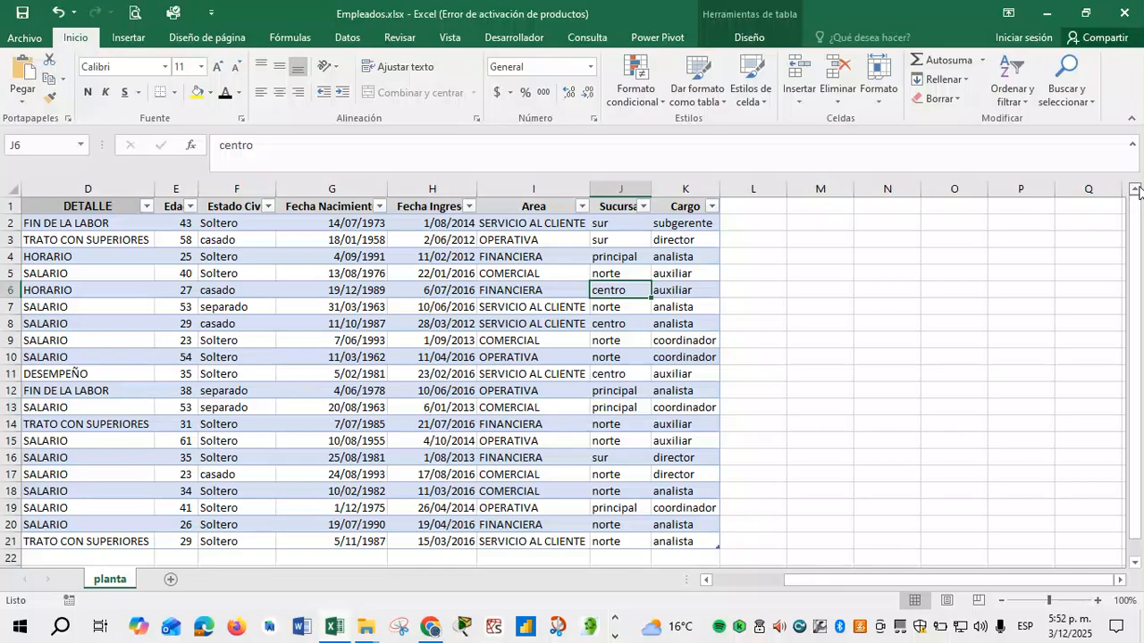
click(808, 225)
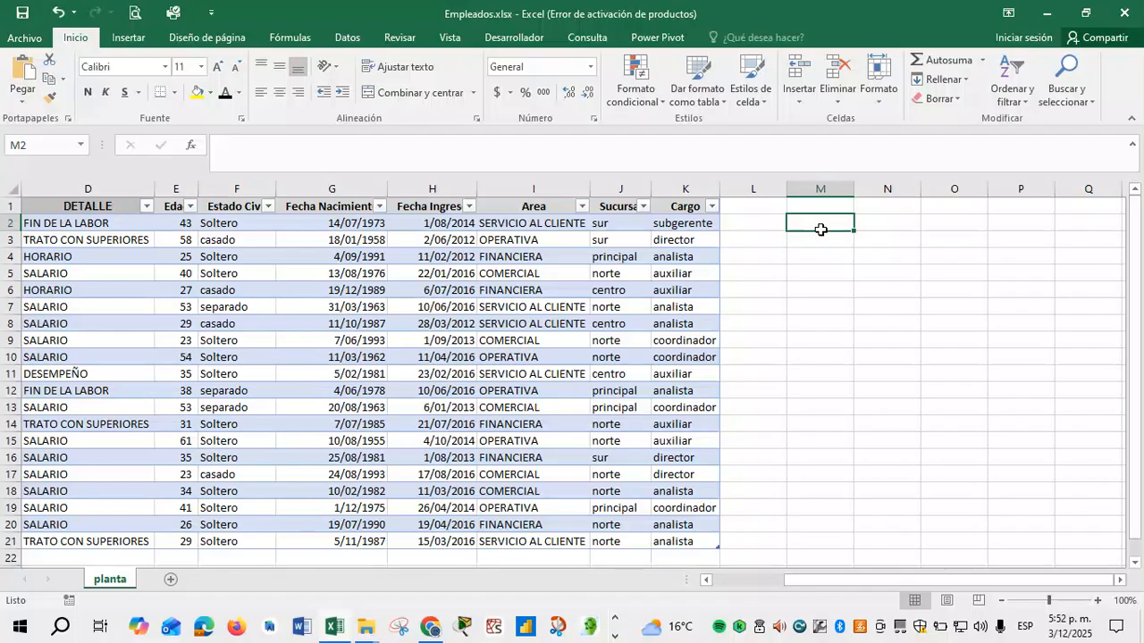
key(alt)
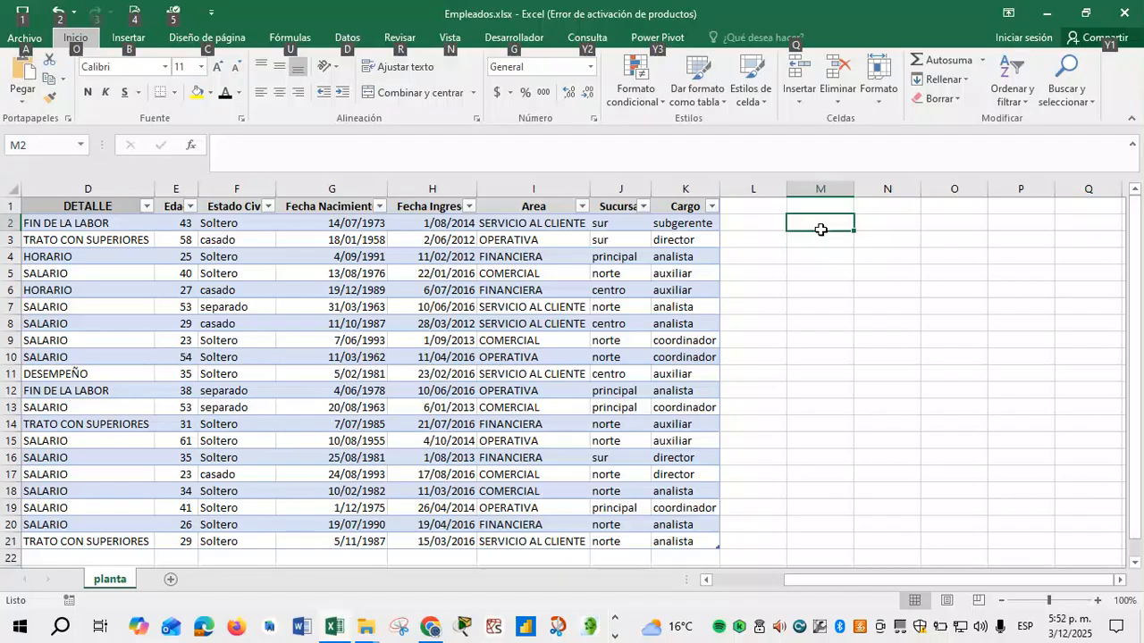
click(820, 228)
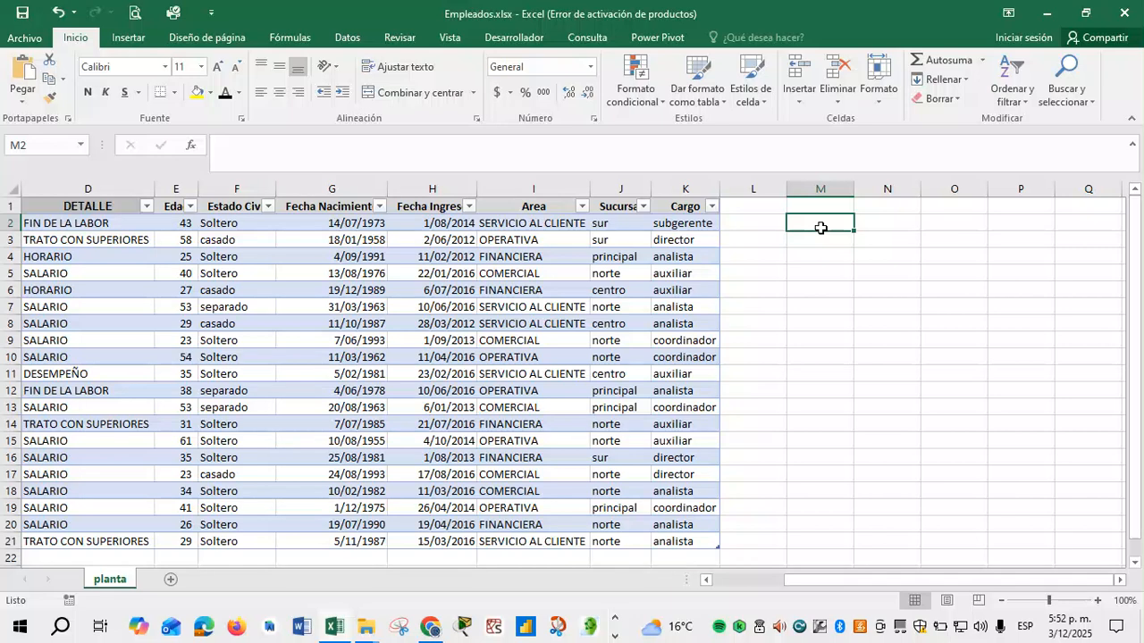
text(=)
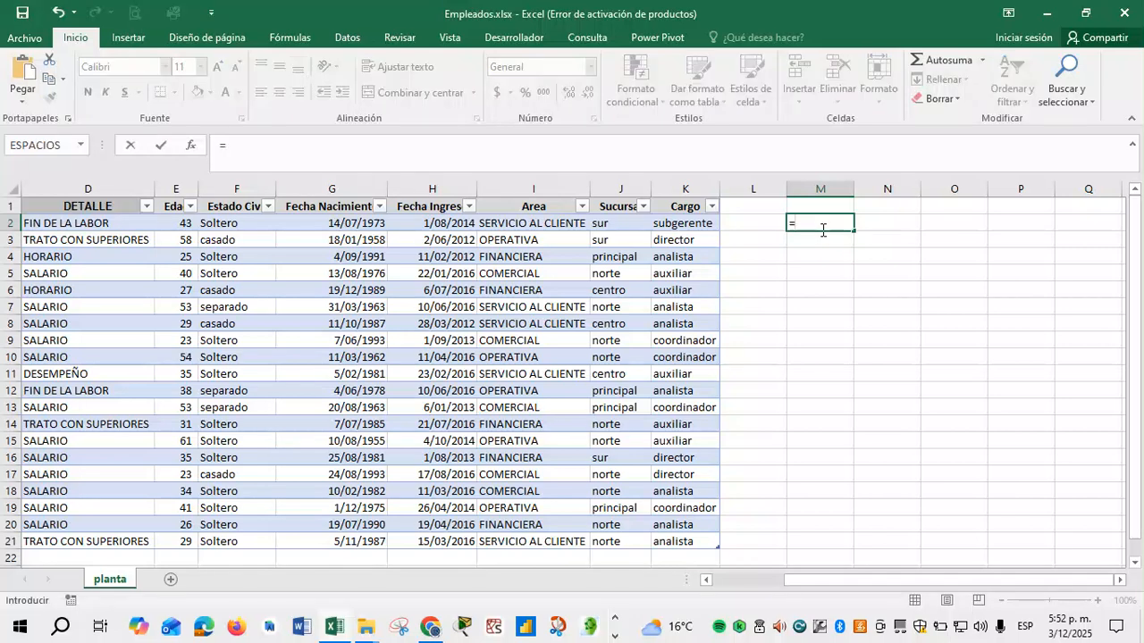
text(ma)
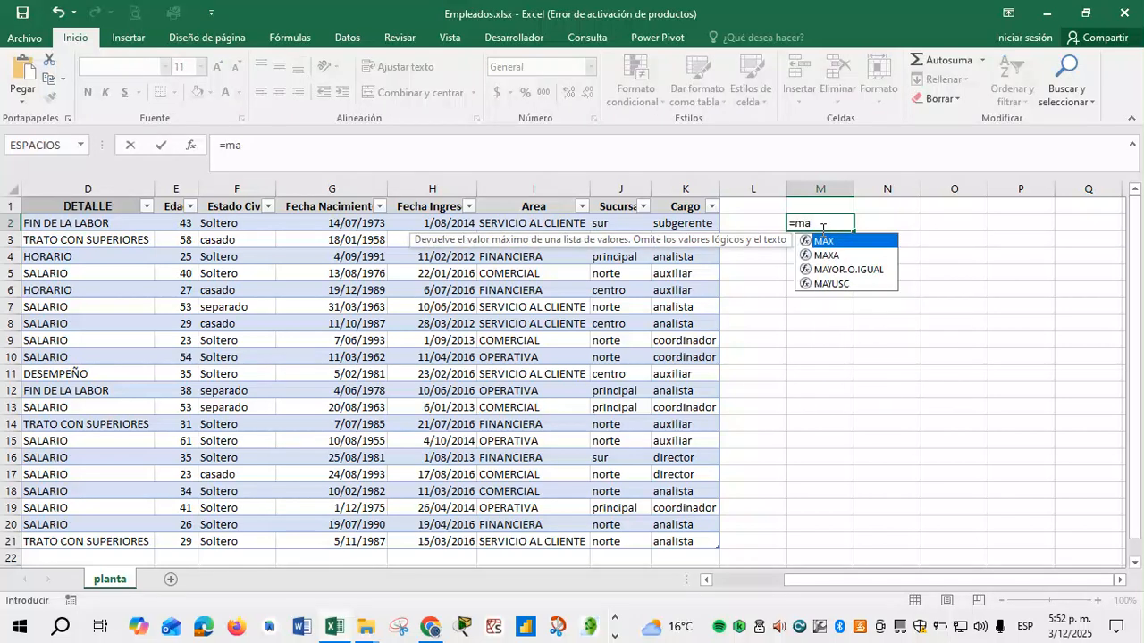
text(y)
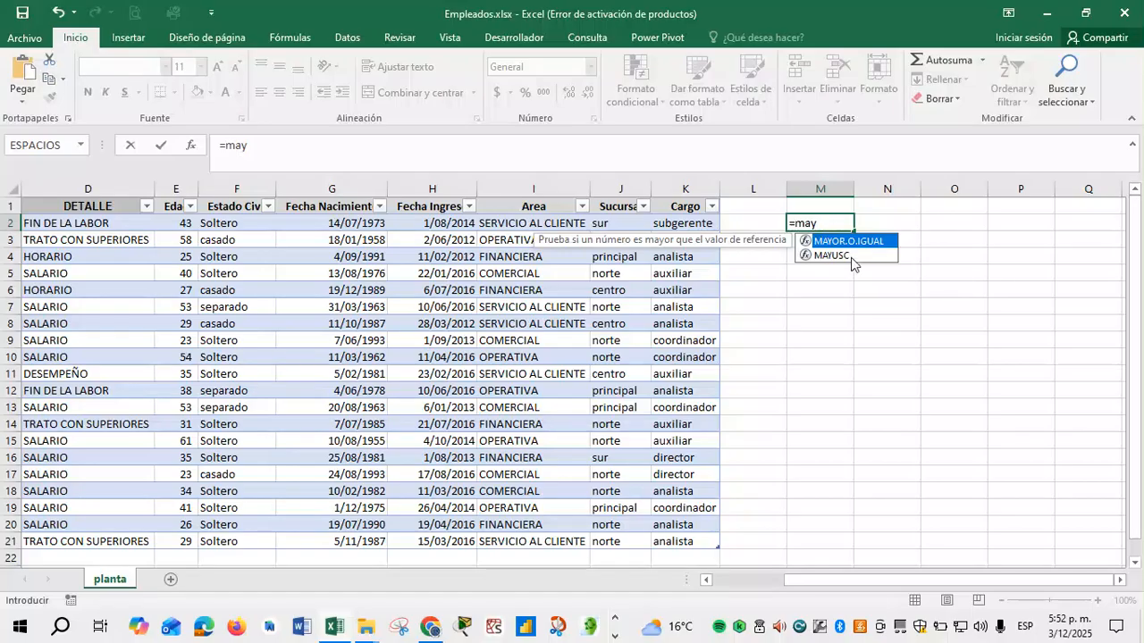
double_click(832, 257)
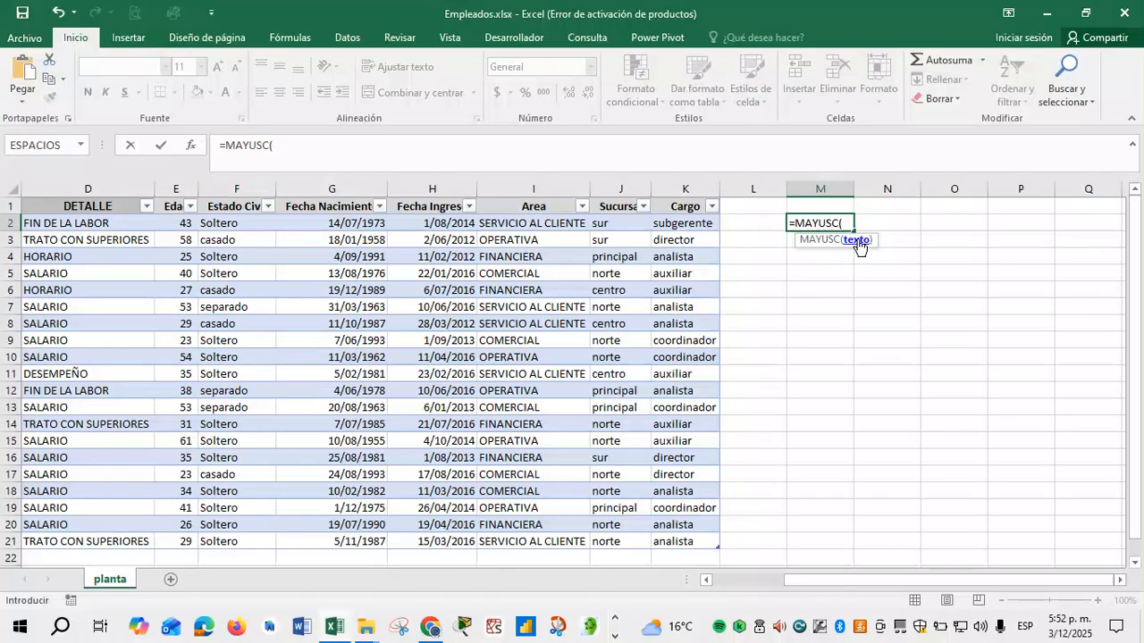
click(622, 226)
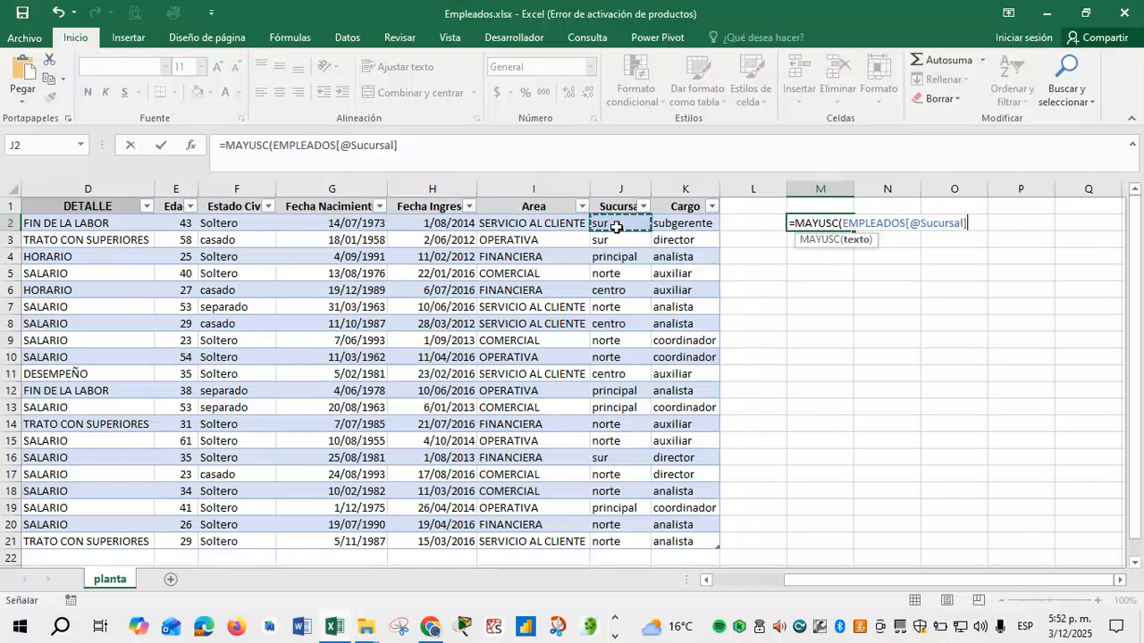
key(Return)
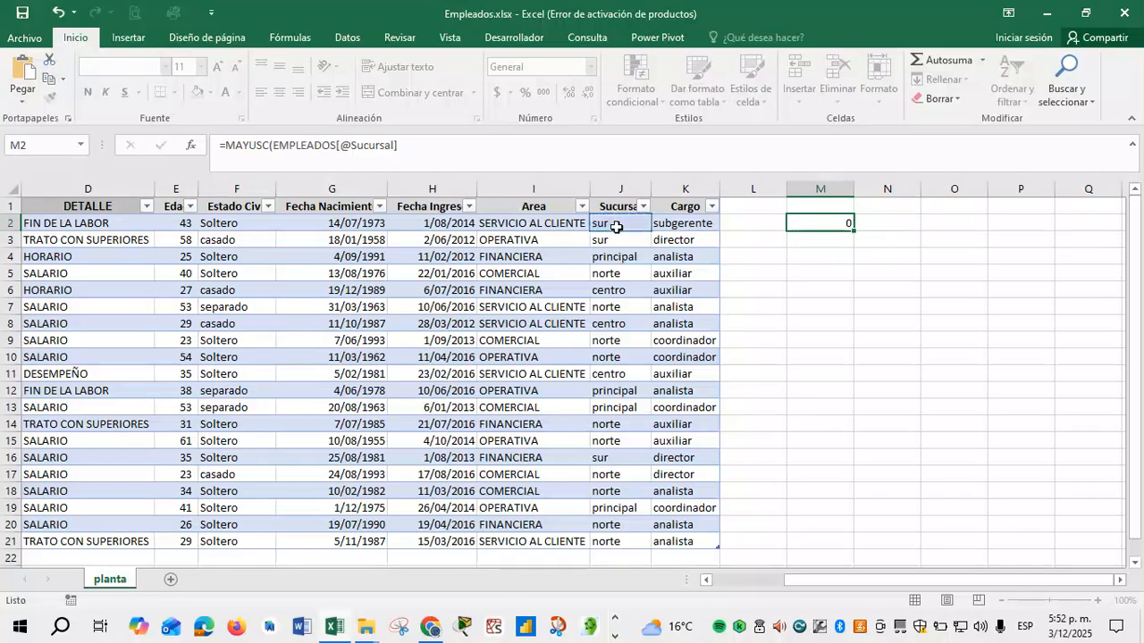
Fill the MAYUSC formula from M2 down to row 21 and across into column N to cover the Cargo values.
click(821, 226)
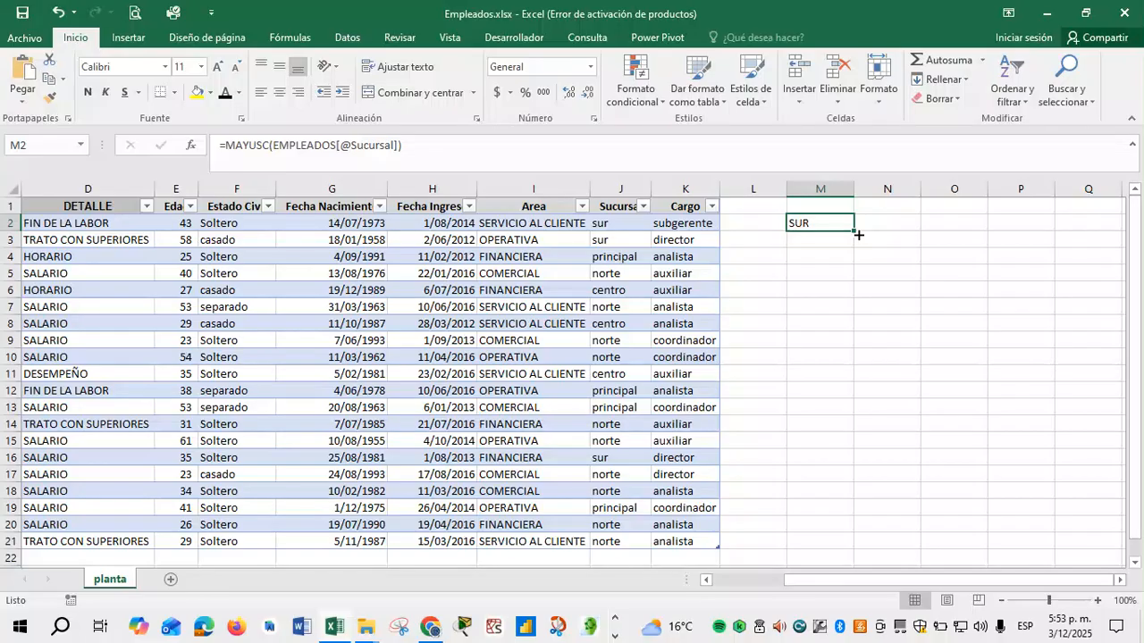
drag(858, 234, 863, 559)
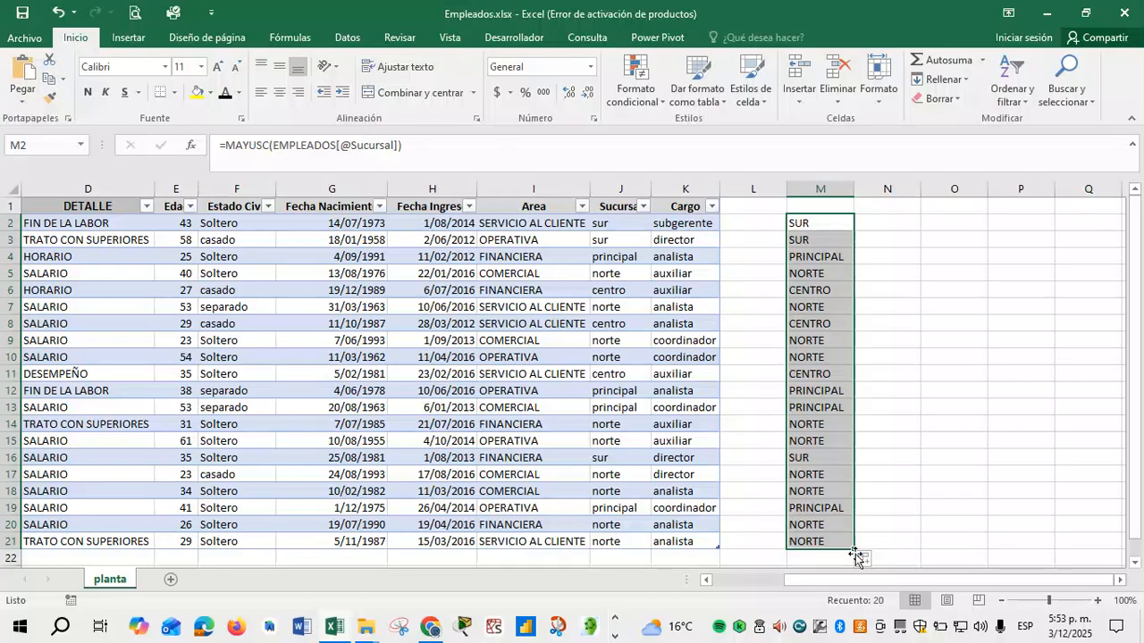
drag(861, 558, 930, 558)
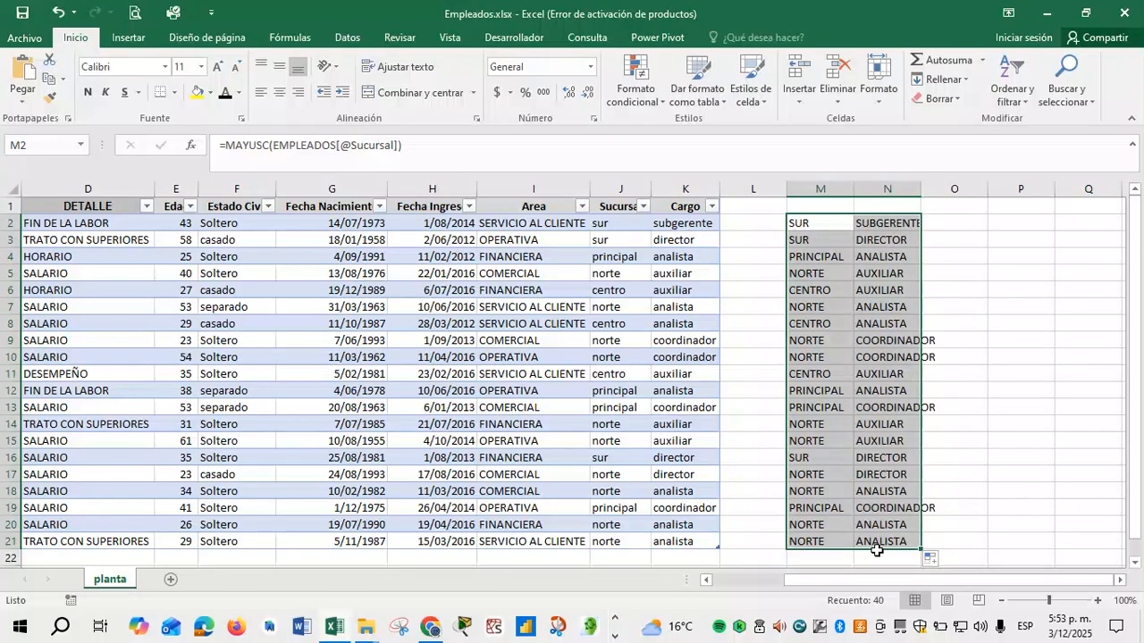
click(970, 307)
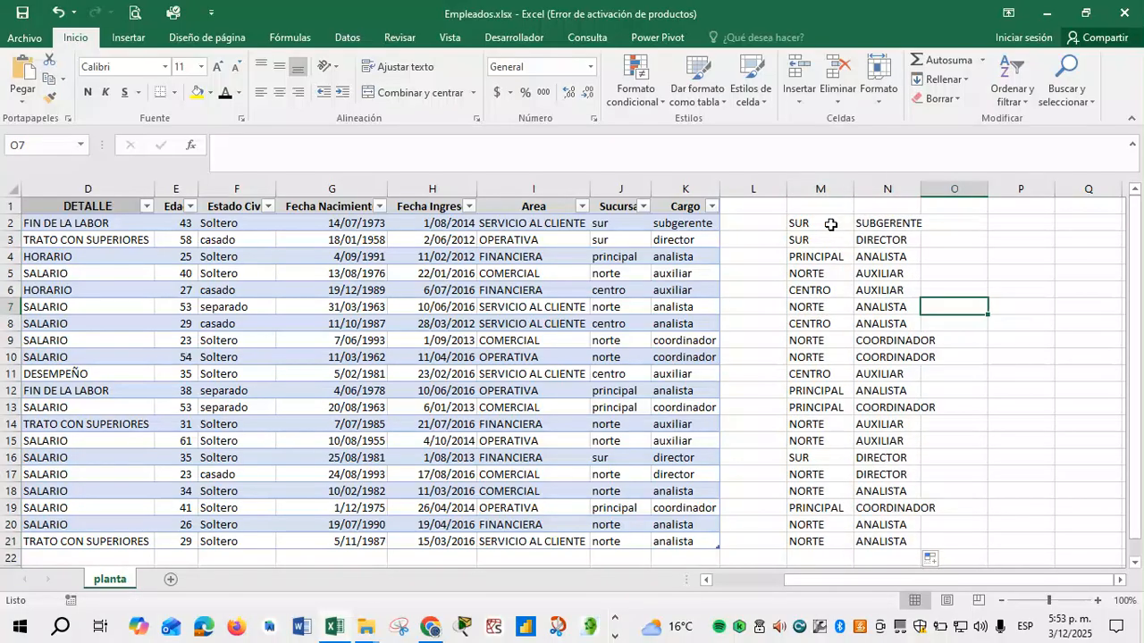
Copy the uppercase results in M2:N21 and paste them as values over the Sucursal and Cargo columns, starting at J2.
drag(831, 224, 879, 546)
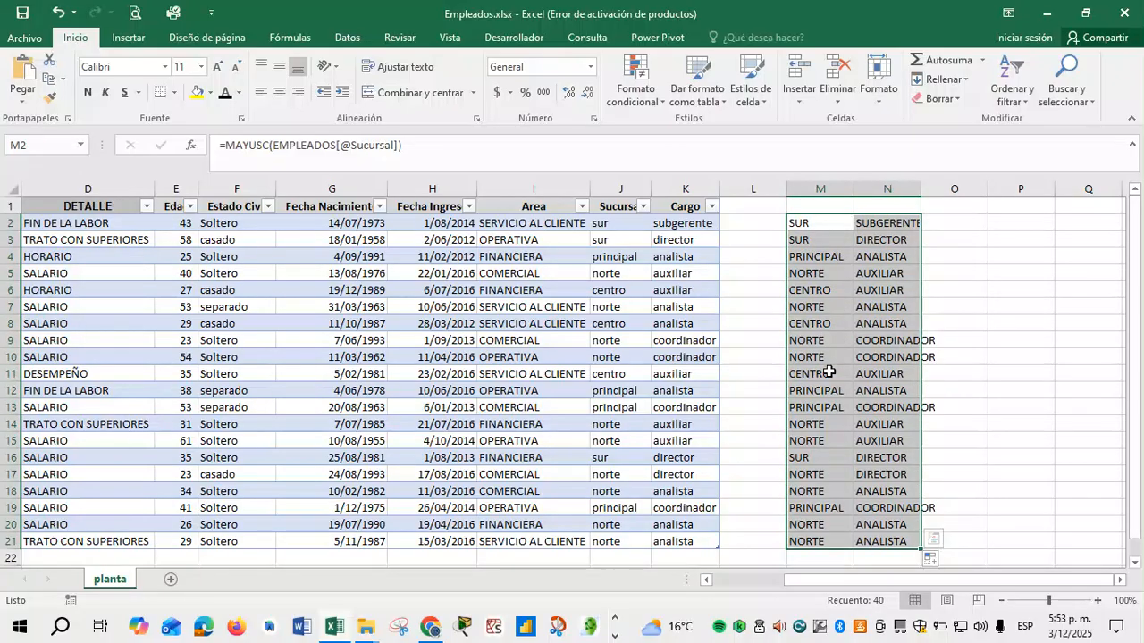
right_click(835, 227)
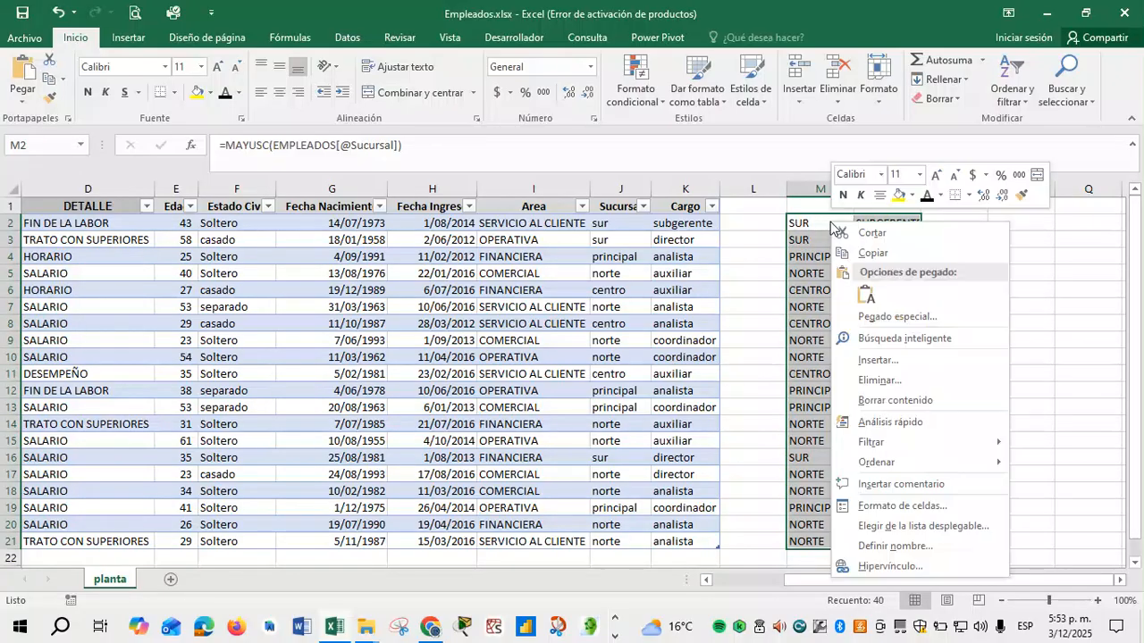
click(872, 253)
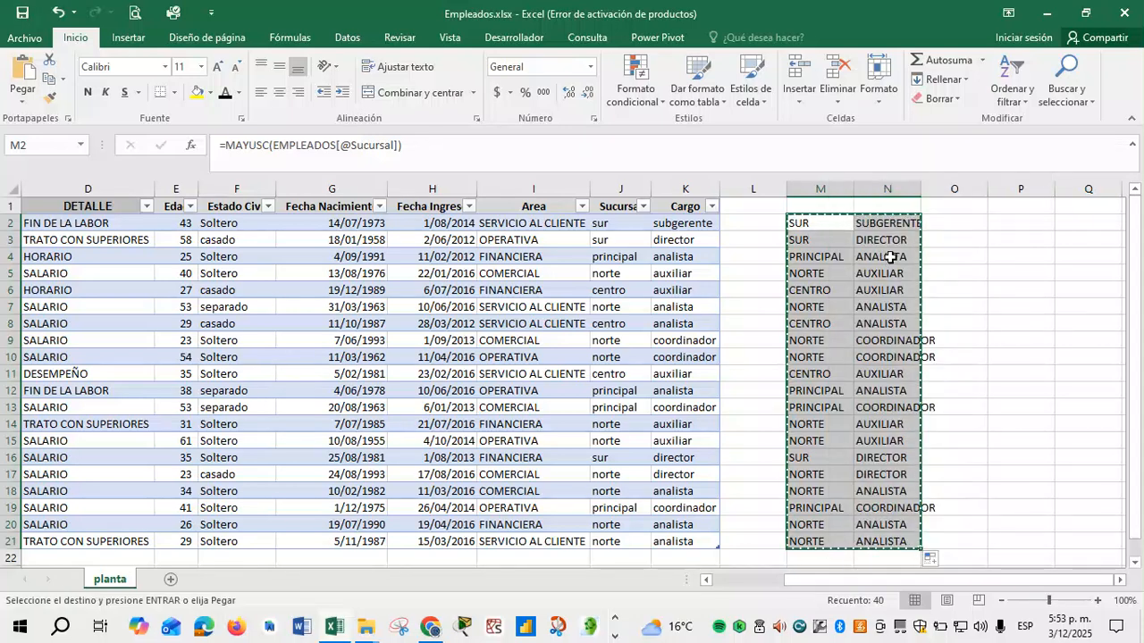
click(621, 229)
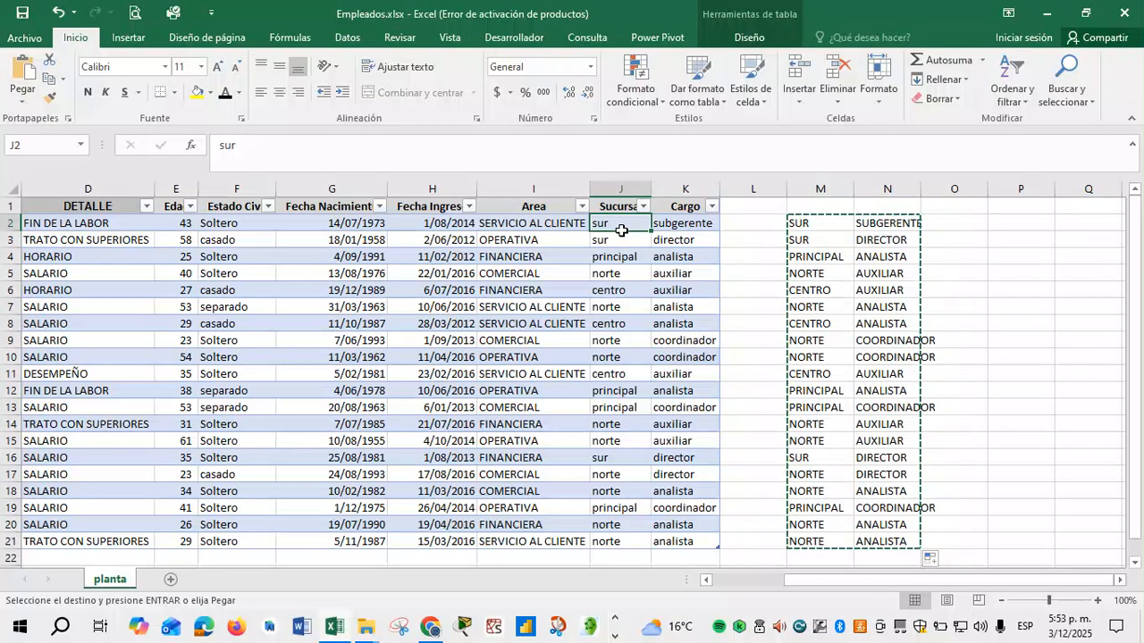
right_click(618, 229)
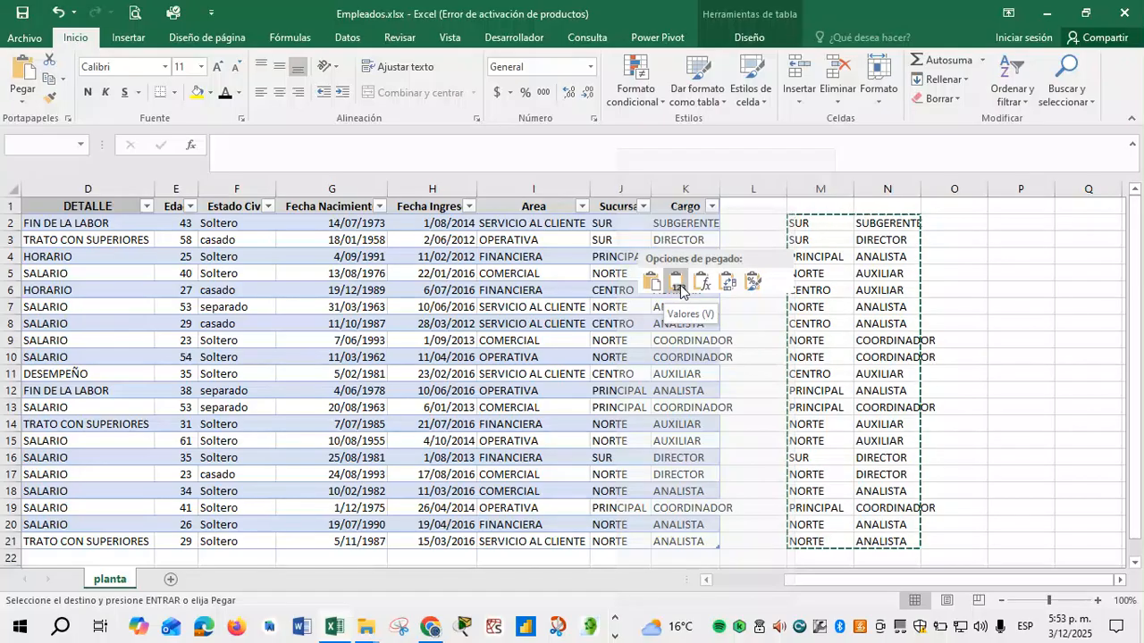
right_click(619, 224)
key(Escape)
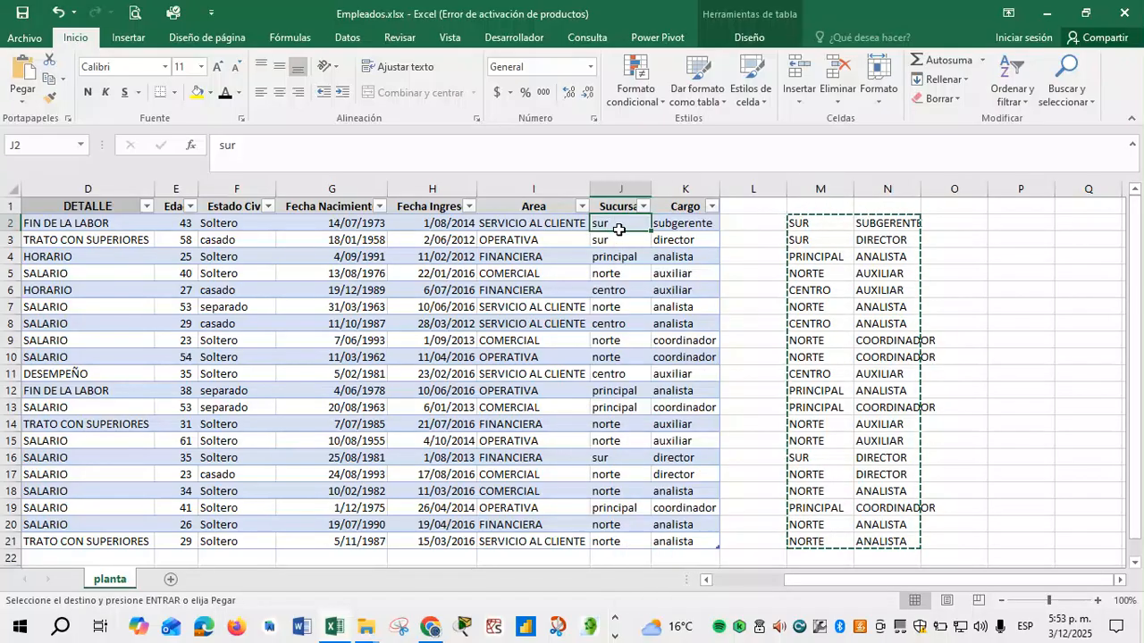
right_click(618, 230)
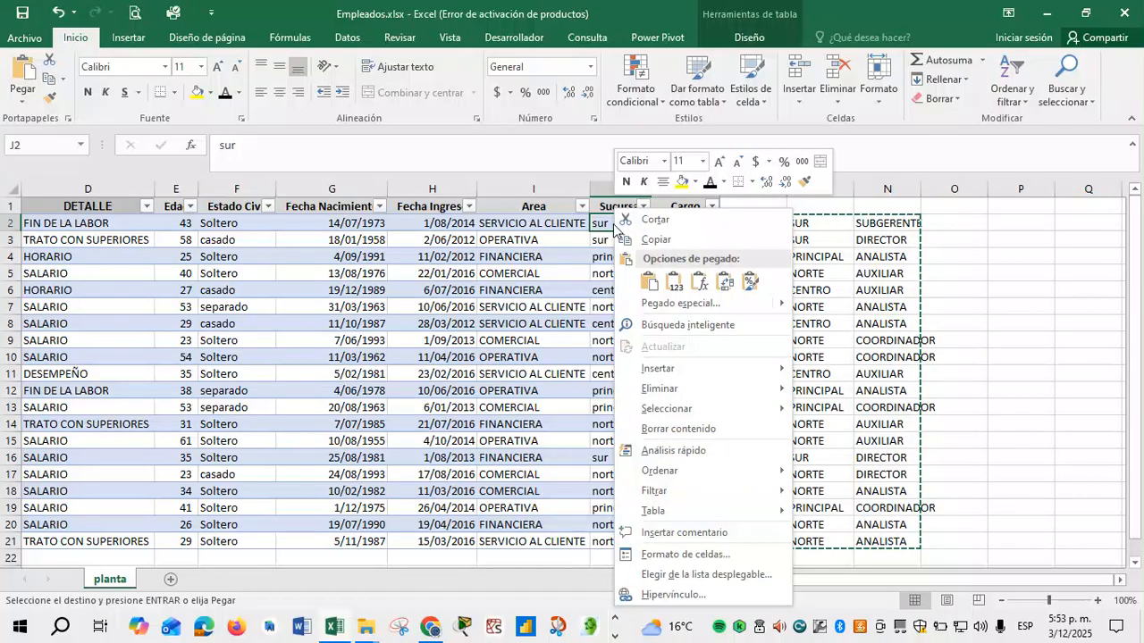
click(673, 284)
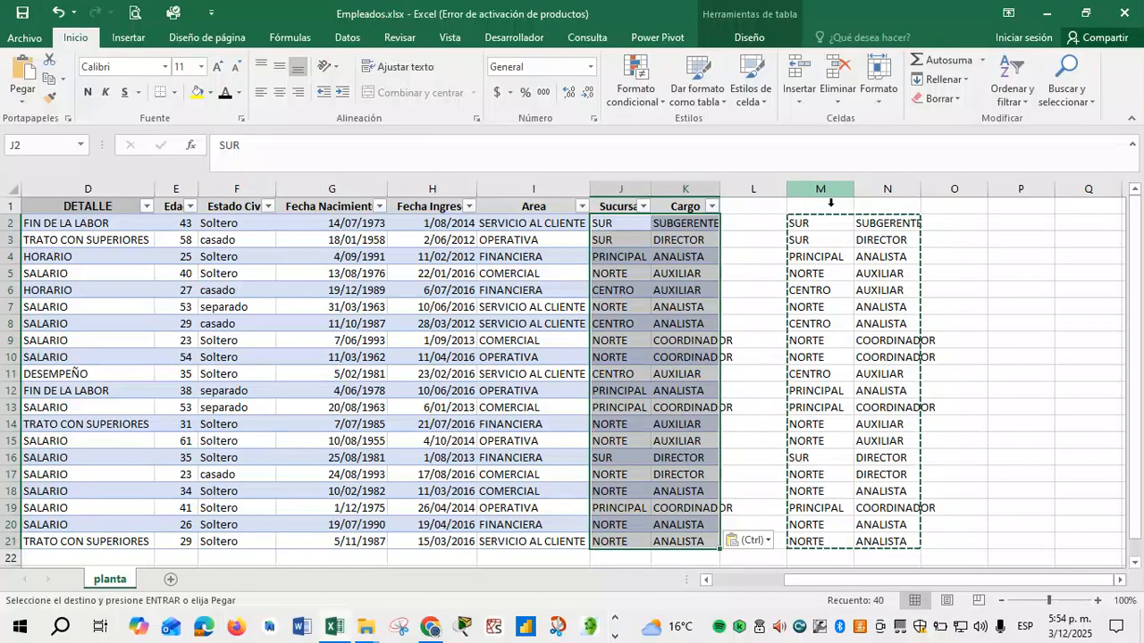
Delete the helper columns M and N that hold the MAYUSC formulas.
drag(830, 203, 876, 193)
right_click(877, 193)
mouse_move(926, 283)
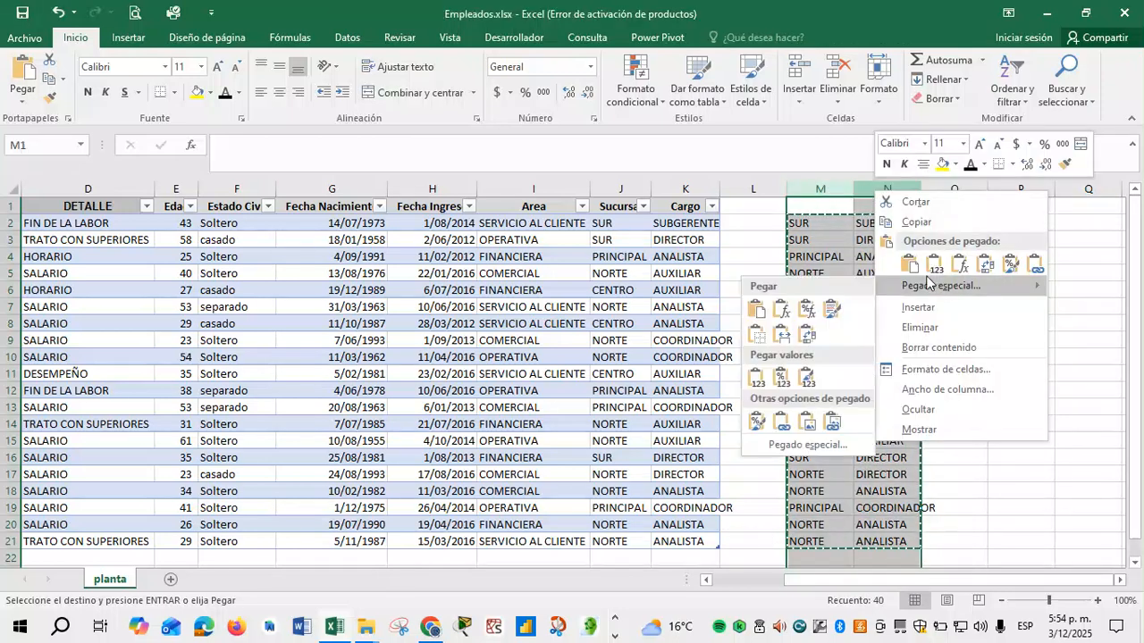
click(921, 329)
click(755, 323)
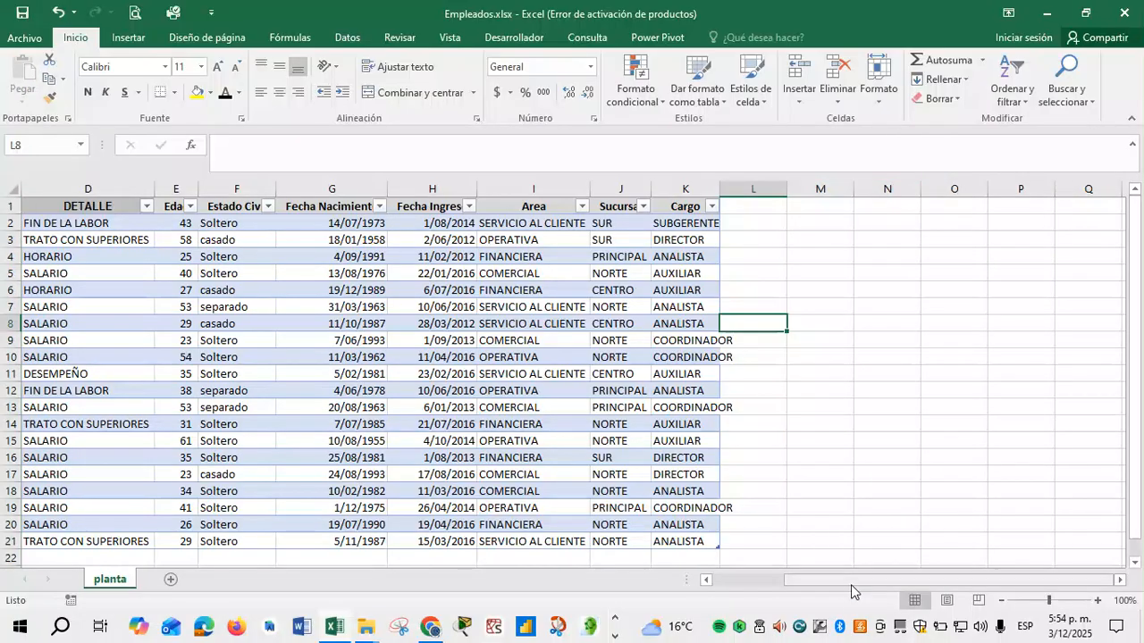
Save the Empleados.xlsx workbook and close it.
mouse_move(851, 585)
mouse_down()
mouse_move(750, 580)
mouse_move(961, 578)
mouse_move(839, 590)
mouse_up()
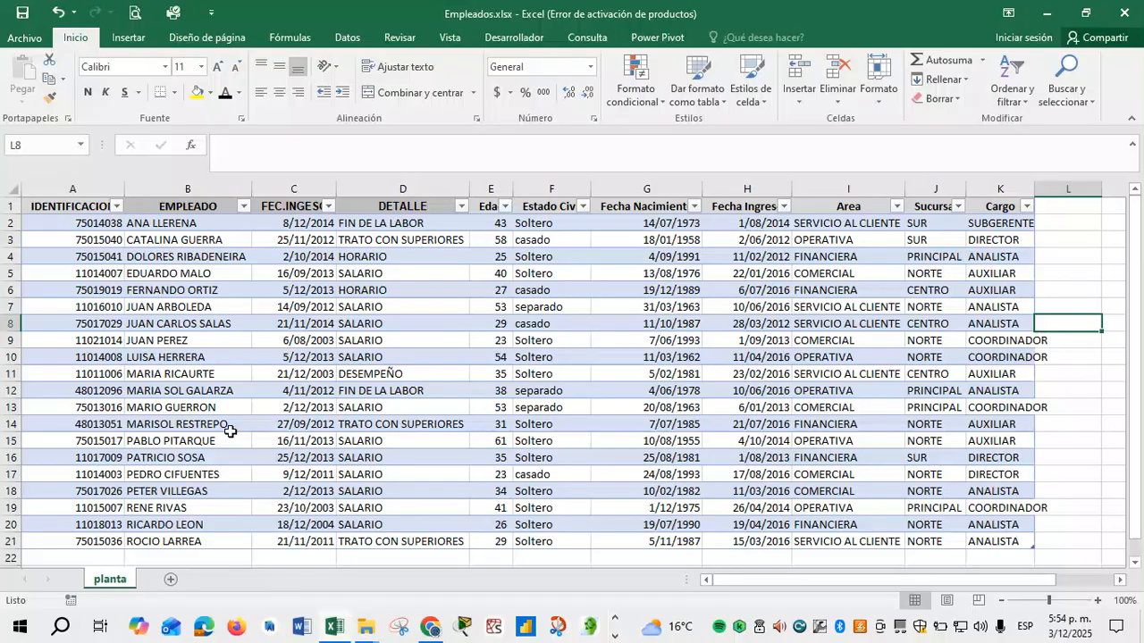
click(21, 19)
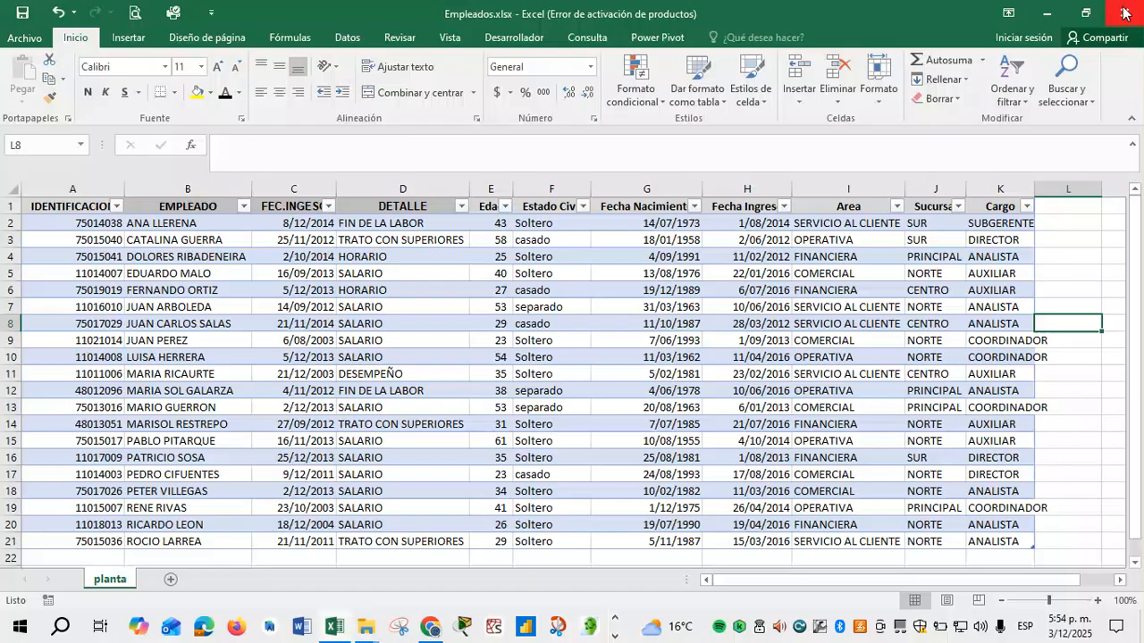
click(1124, 13)
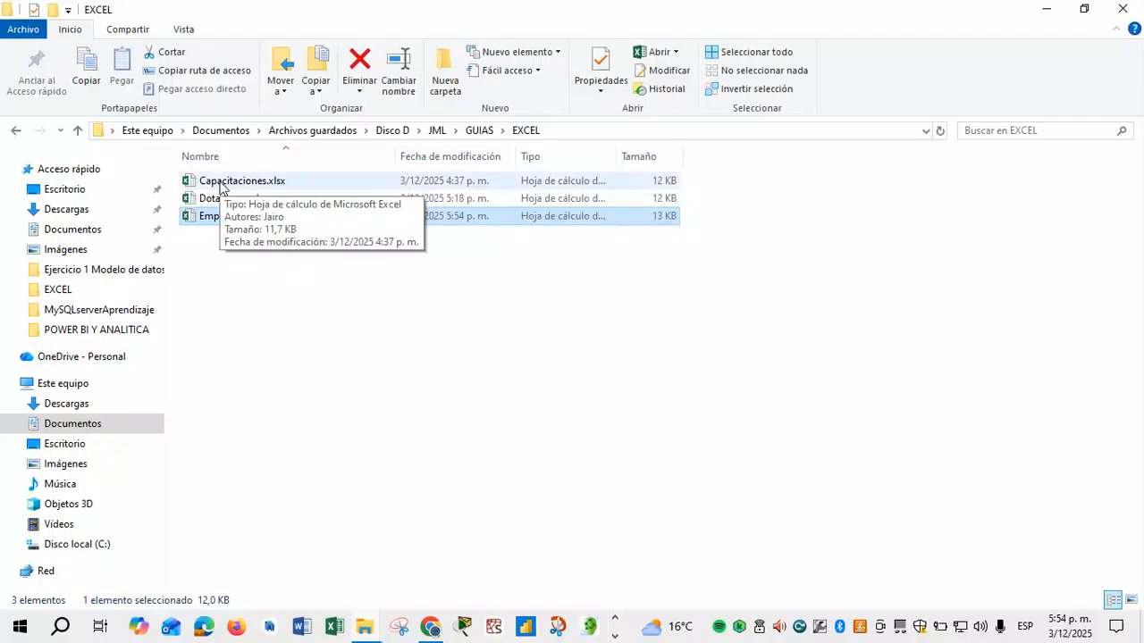
Open Capacitaciones.xlsx from the EXCEL folder and dismiss the Office activation notice.
click(220, 183)
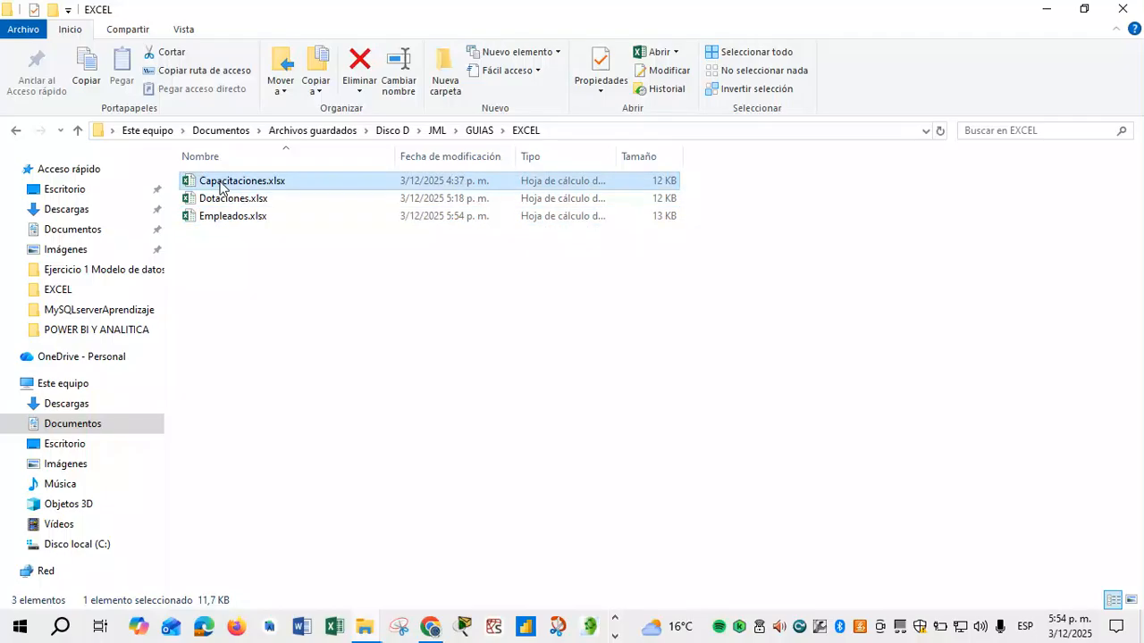
double_click(217, 184)
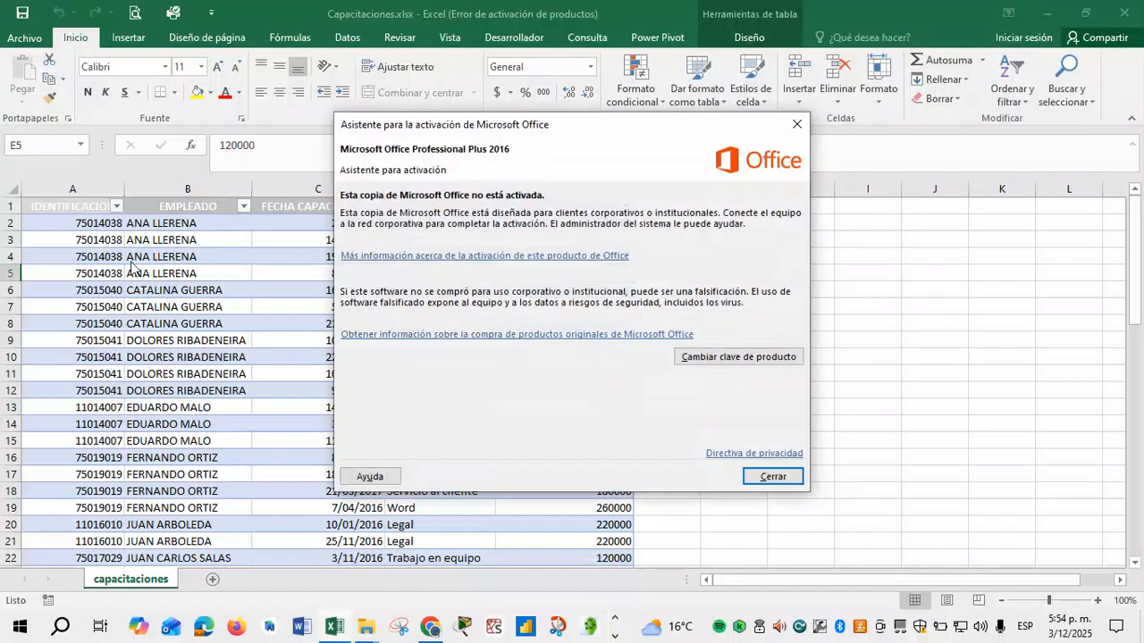
click(773, 474)
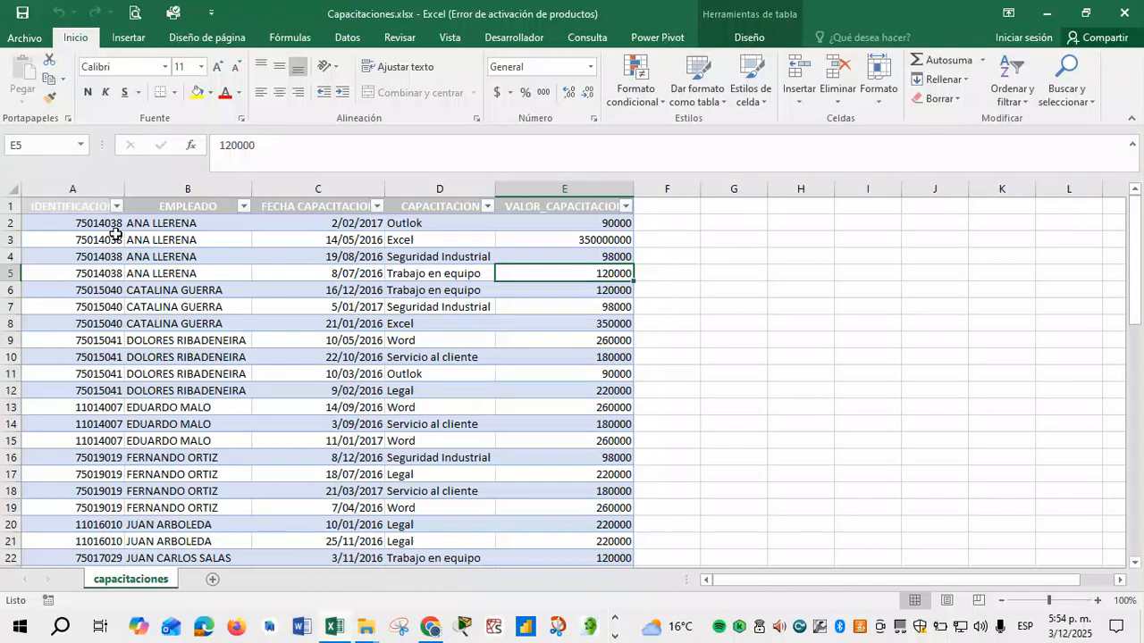
Examine the training table's identification, employee, date and CAPACITACION columns for repeated entries and inconsistent data.
drag(93, 228, 80, 532)
drag(170, 230, 179, 276)
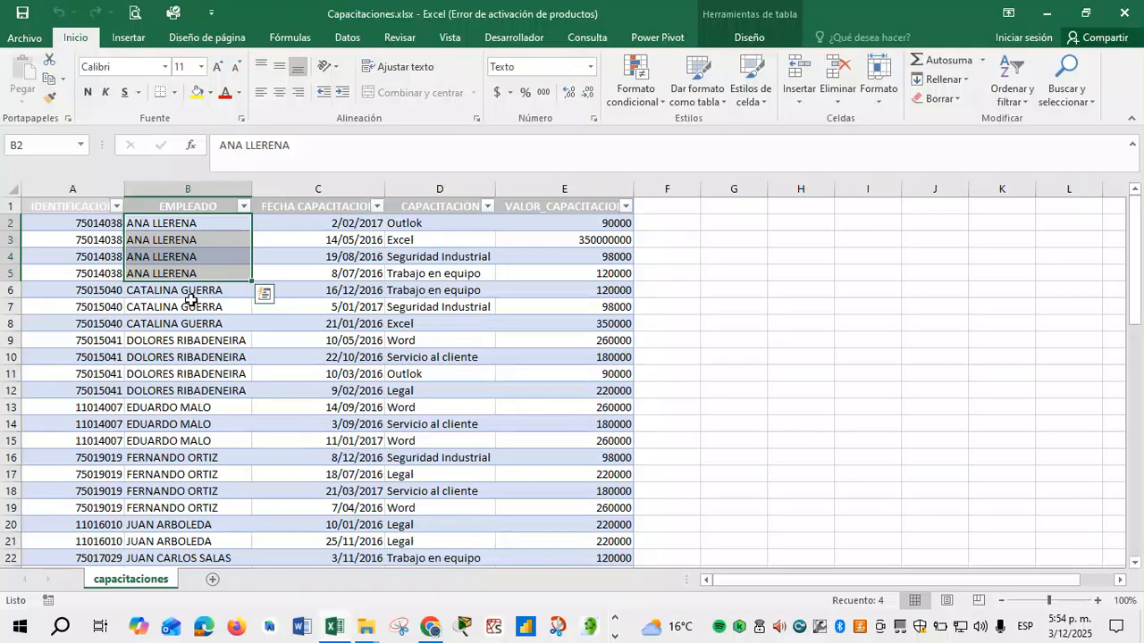
drag(188, 291, 188, 394)
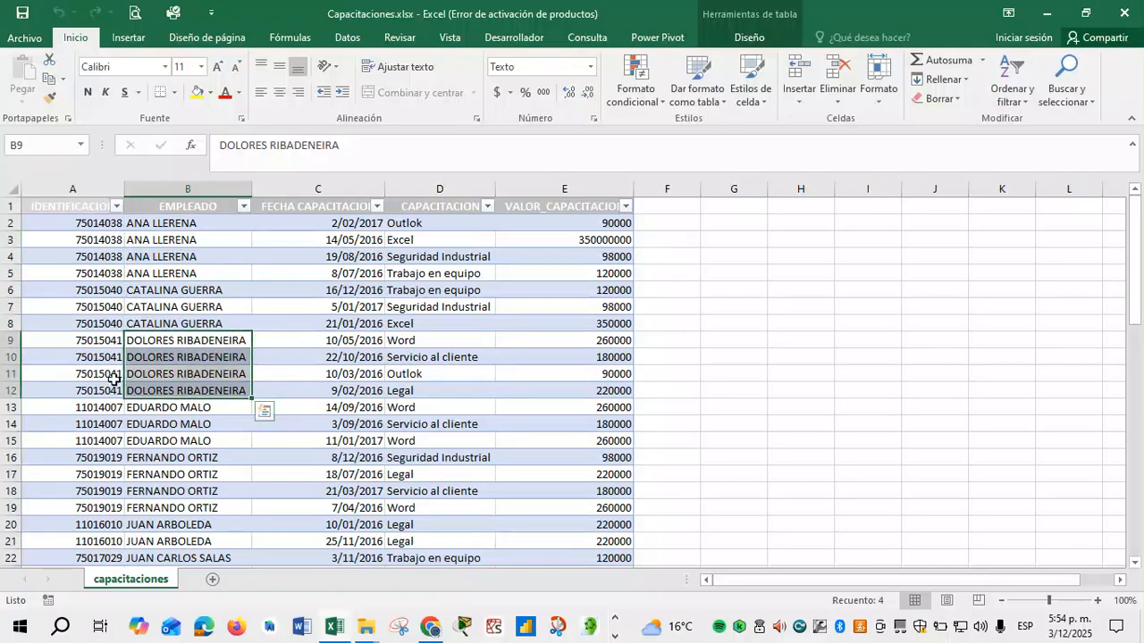
click(81, 208)
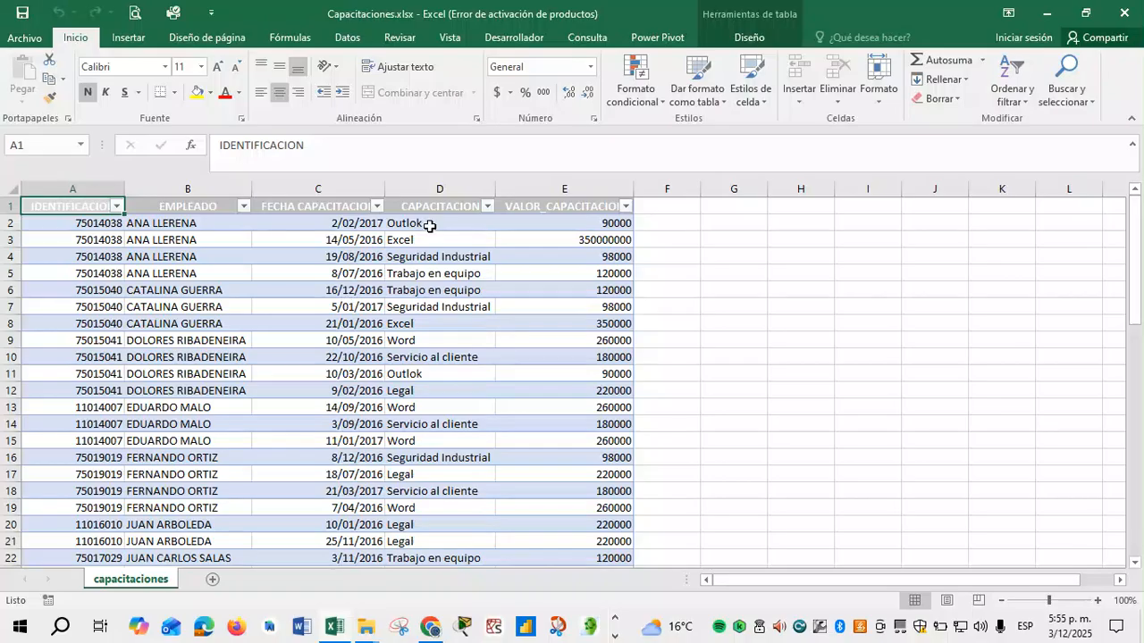
click(306, 318)
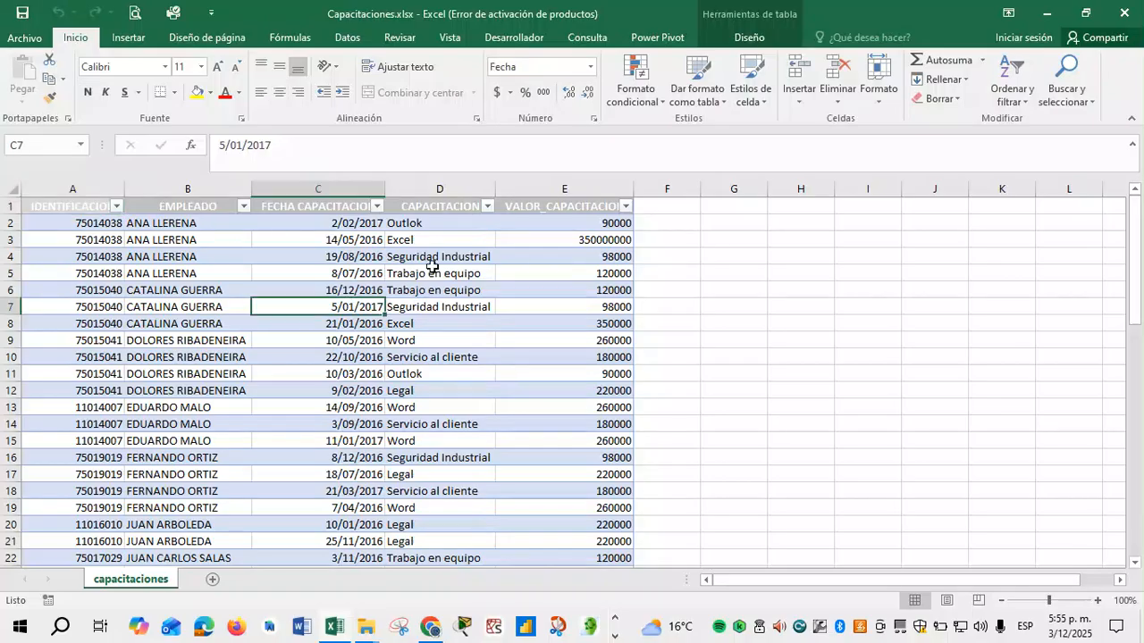
drag(438, 231, 423, 534)
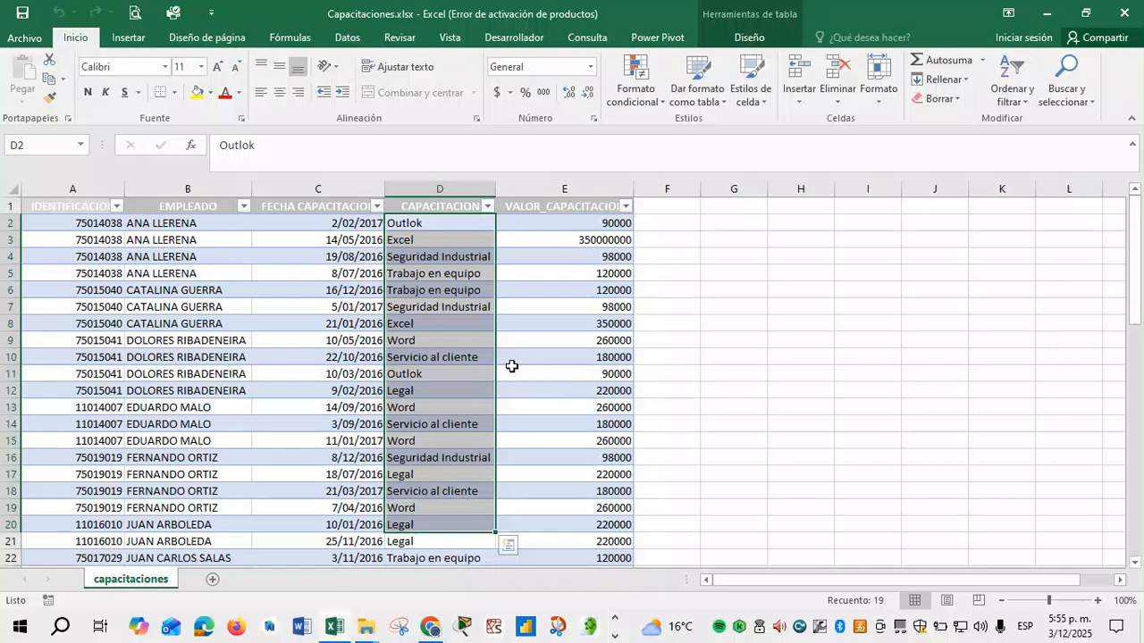
click(456, 212)
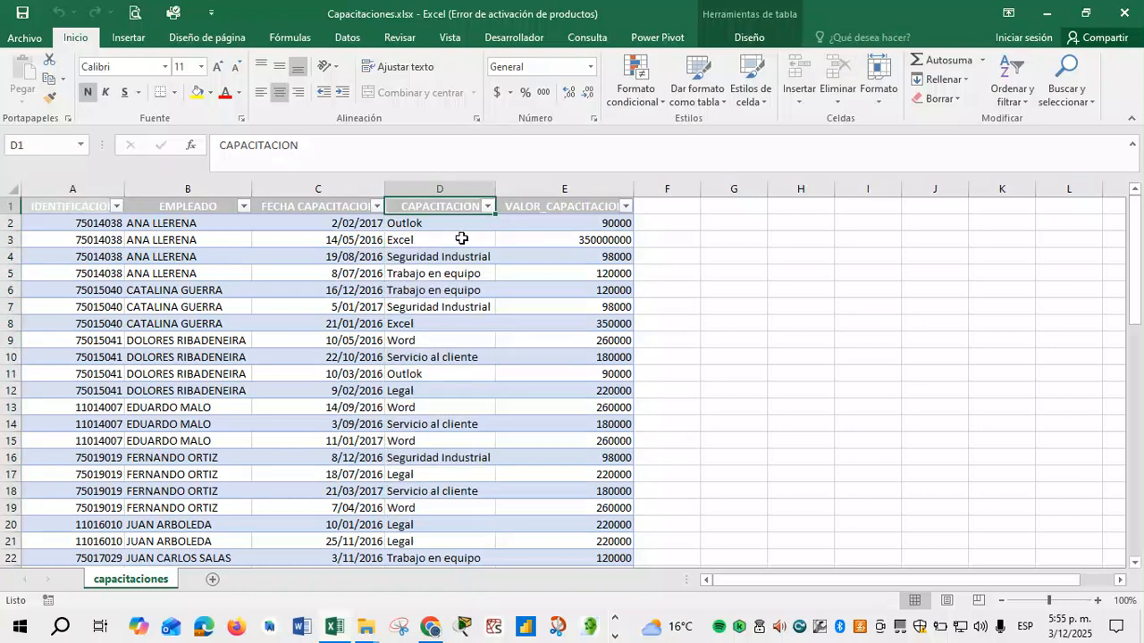
Filter the VALOR_CAPACITACION column to only the anomalous values 10000000 and 350000000.
click(626, 206)
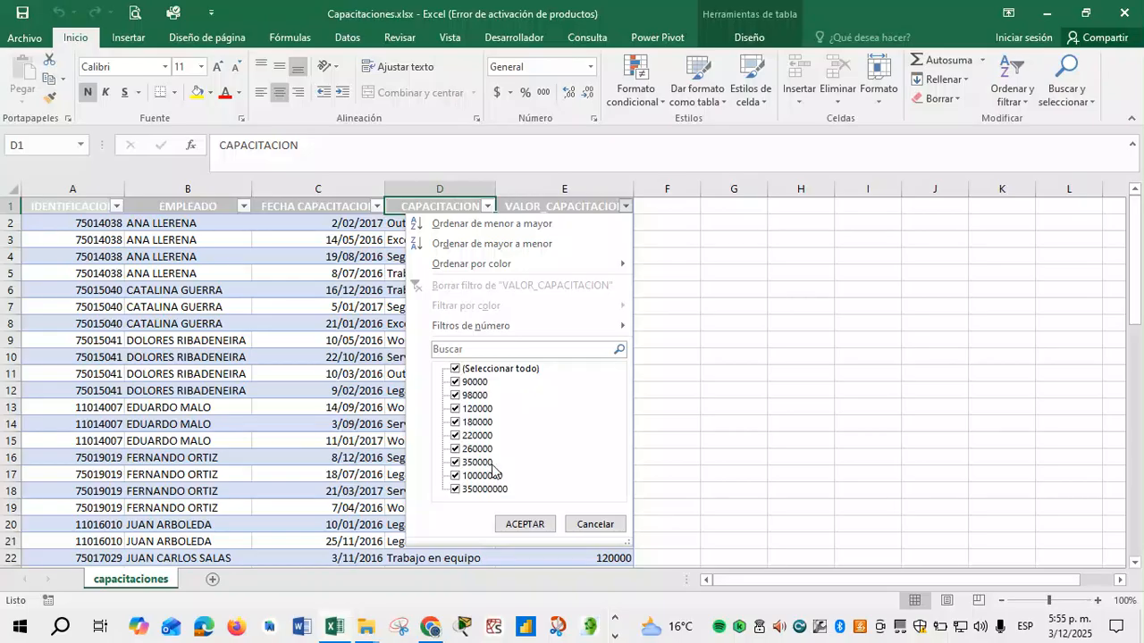
click(456, 369)
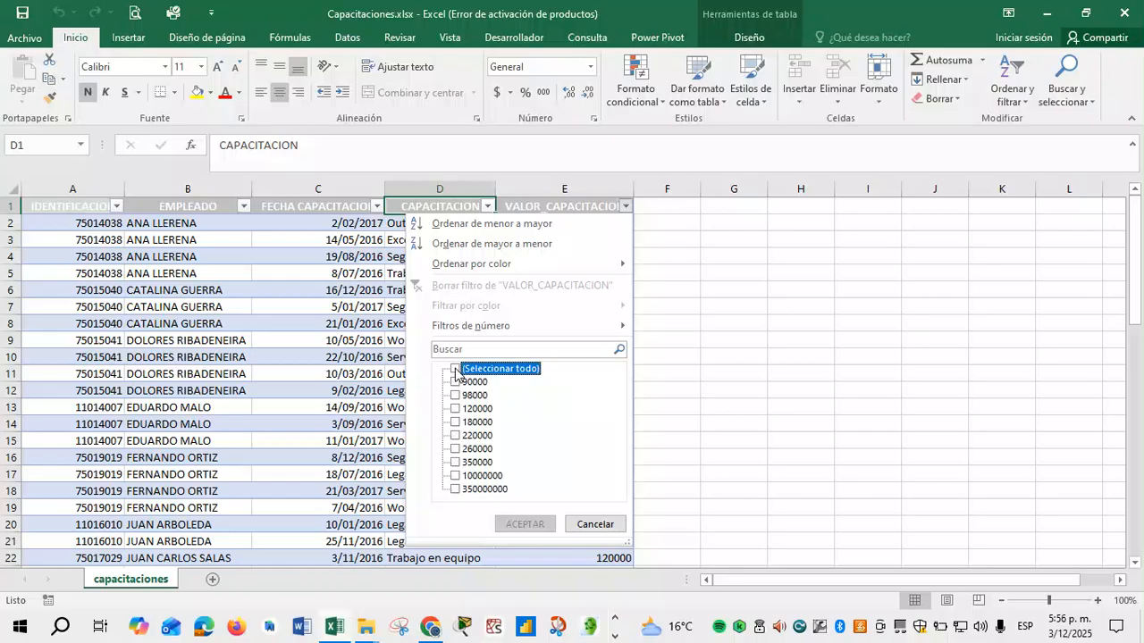
click(454, 476)
click(455, 491)
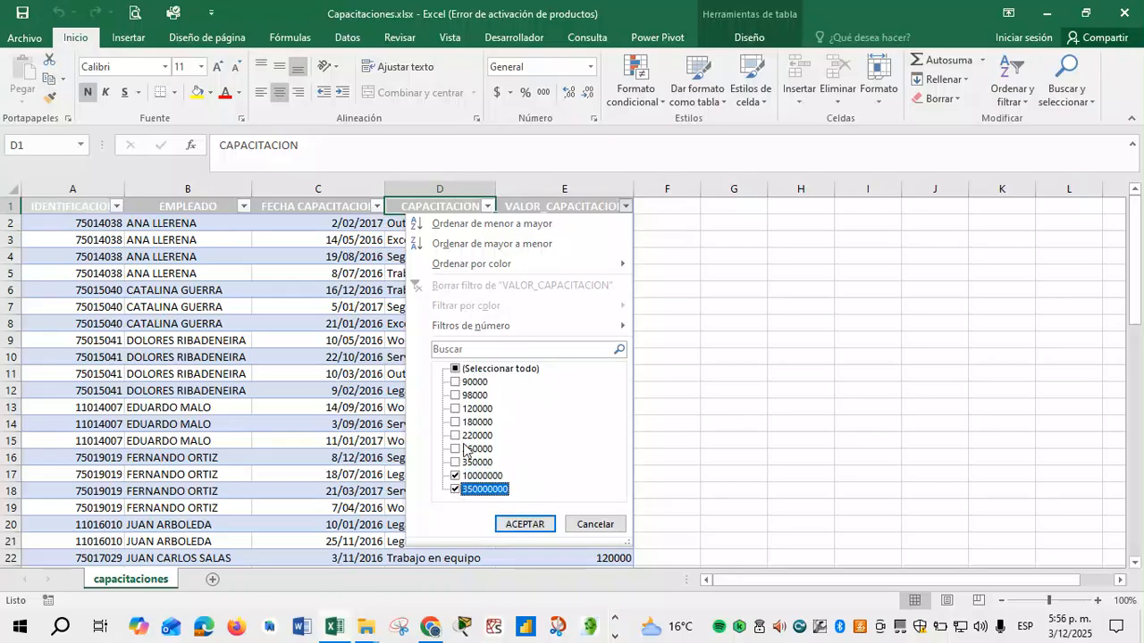
click(526, 525)
Correct the two filtered Excel training costs, setting cell E3 to 350000 and cell E61 to 100000.
double_click(590, 224)
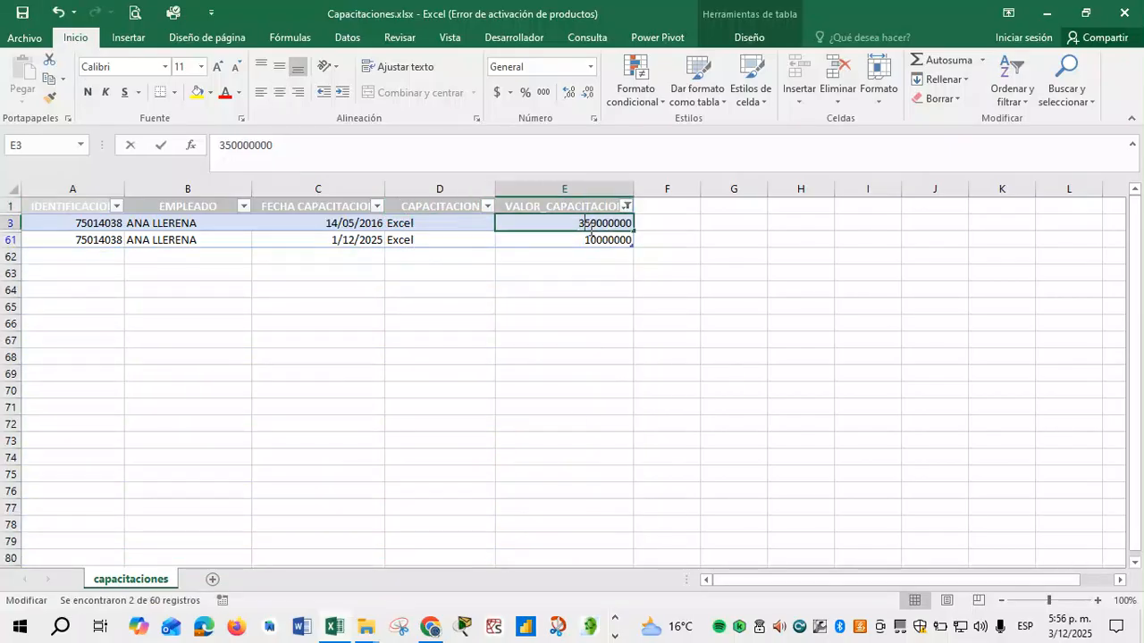
double_click(629, 228)
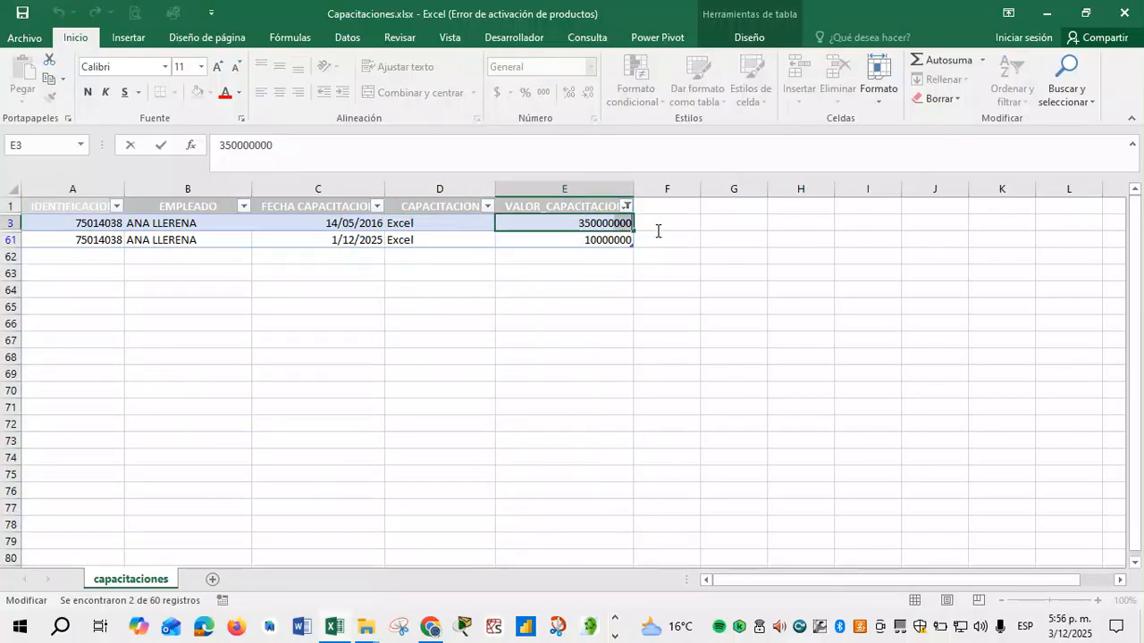
text(350000)
key(Return)
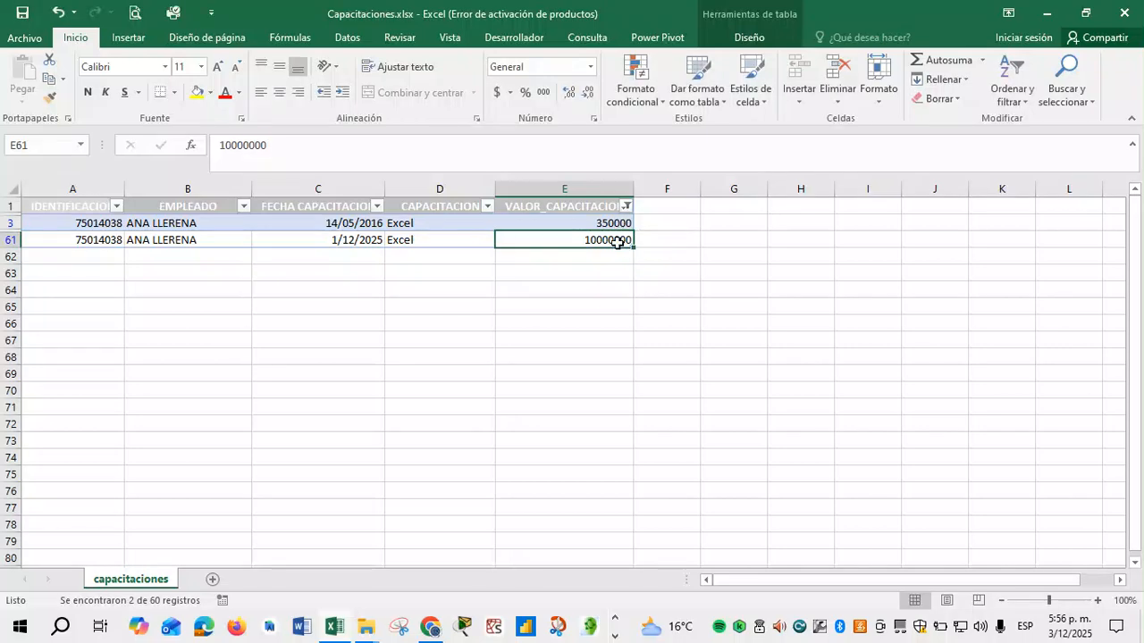
double_click(615, 247)
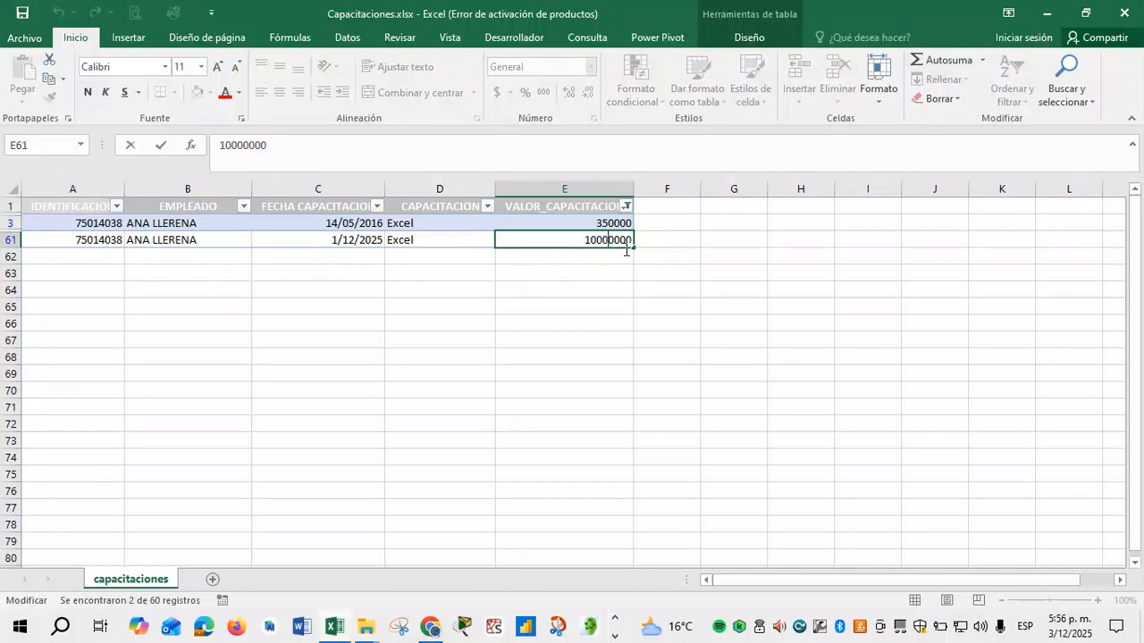
key(BackSpace)
key(Return)
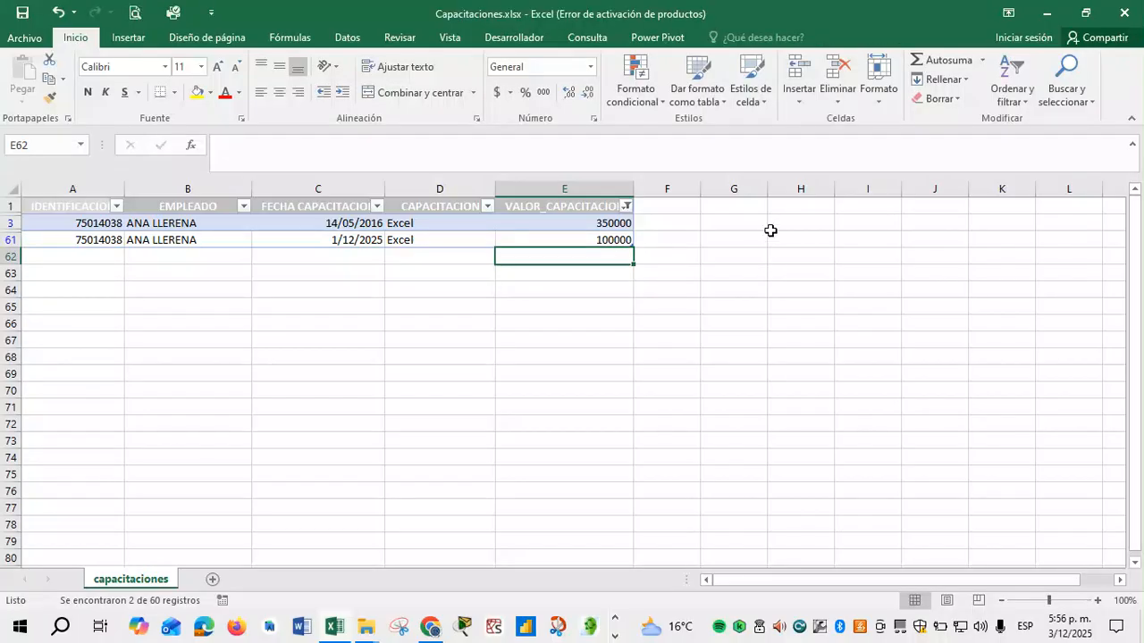
Show all training records again by reselecting every value in the VALOR_CAPACITACION filter.
click(626, 207)
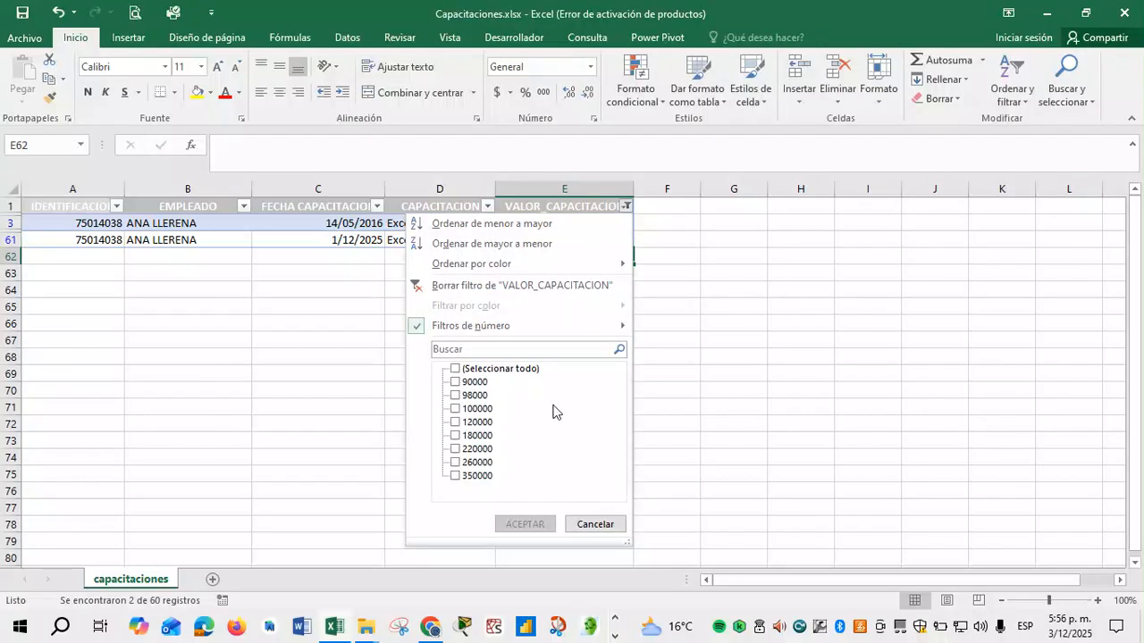
click(499, 370)
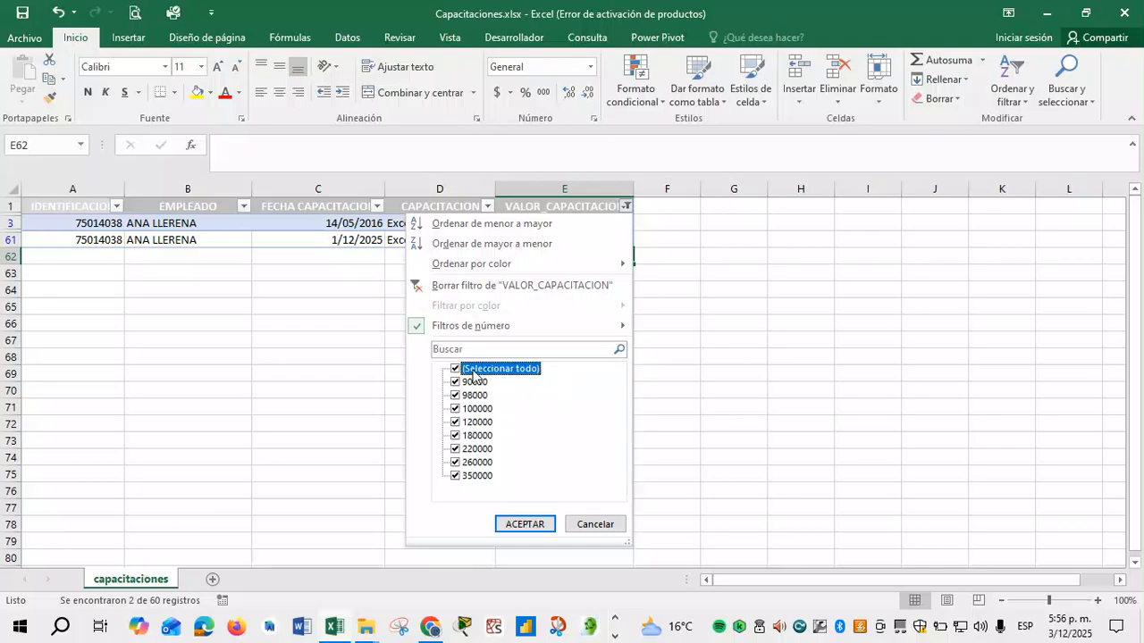
click(519, 529)
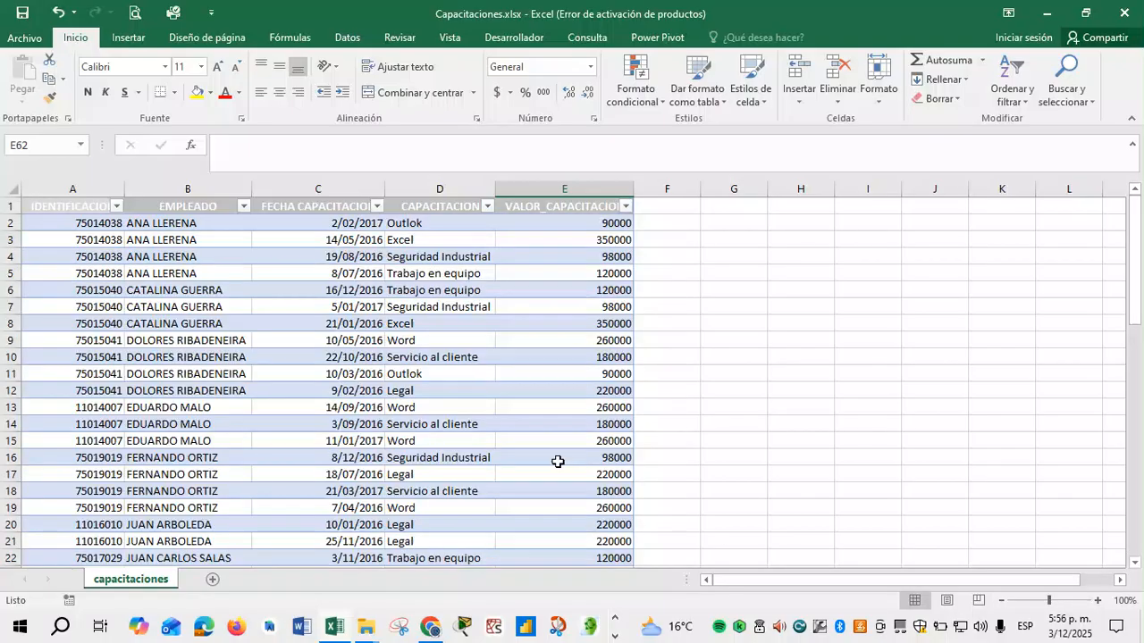
drag(435, 224, 463, 506)
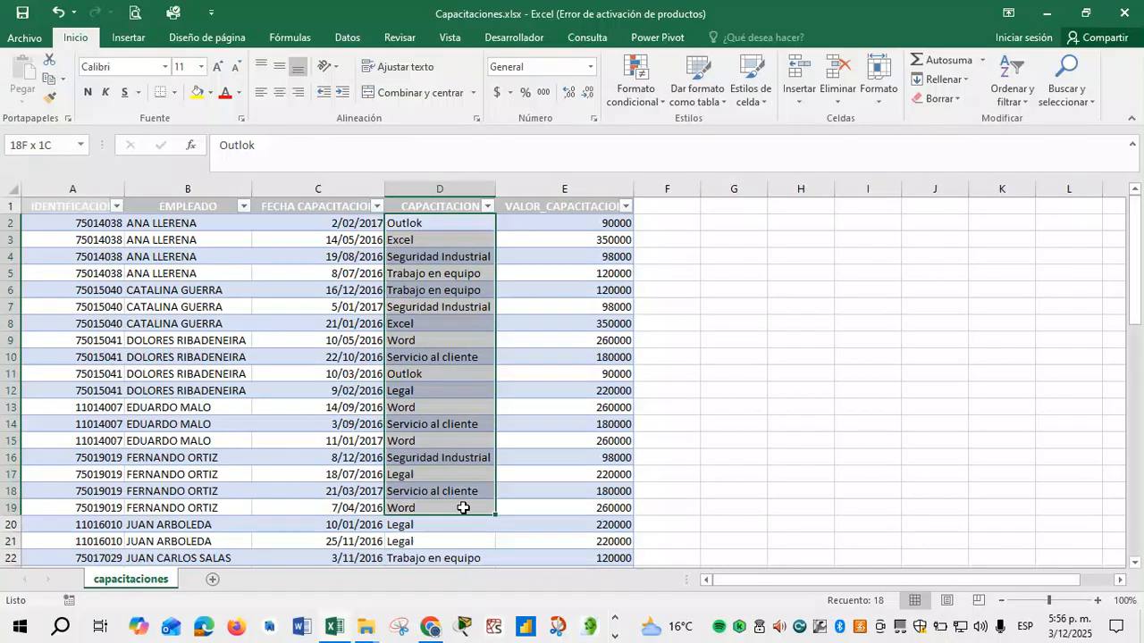
click(468, 227)
click(731, 222)
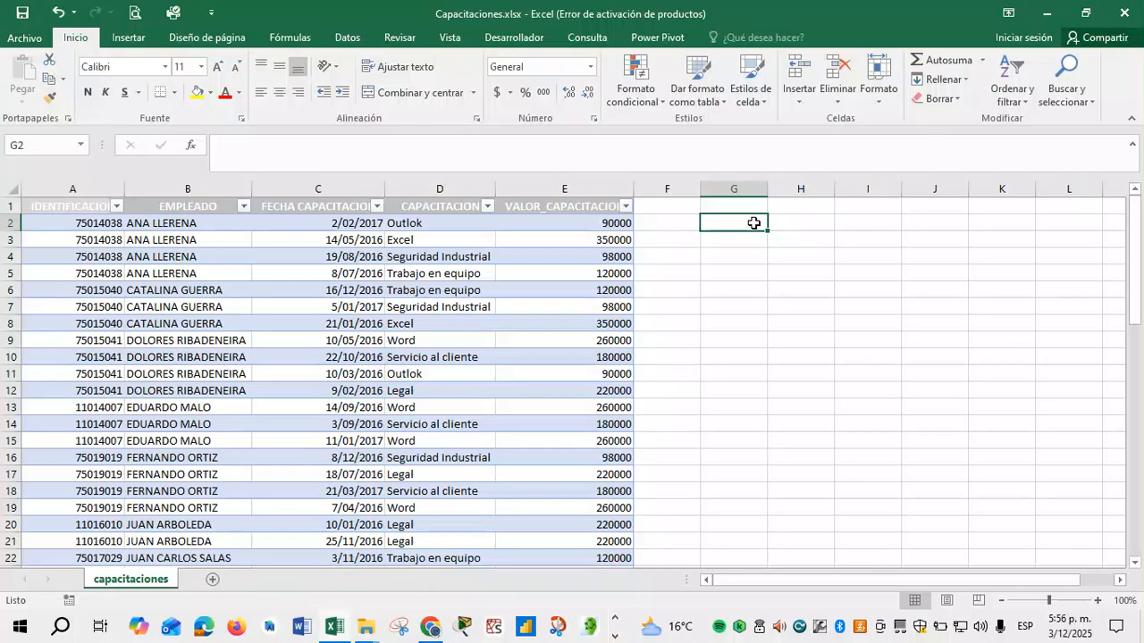
text(=)
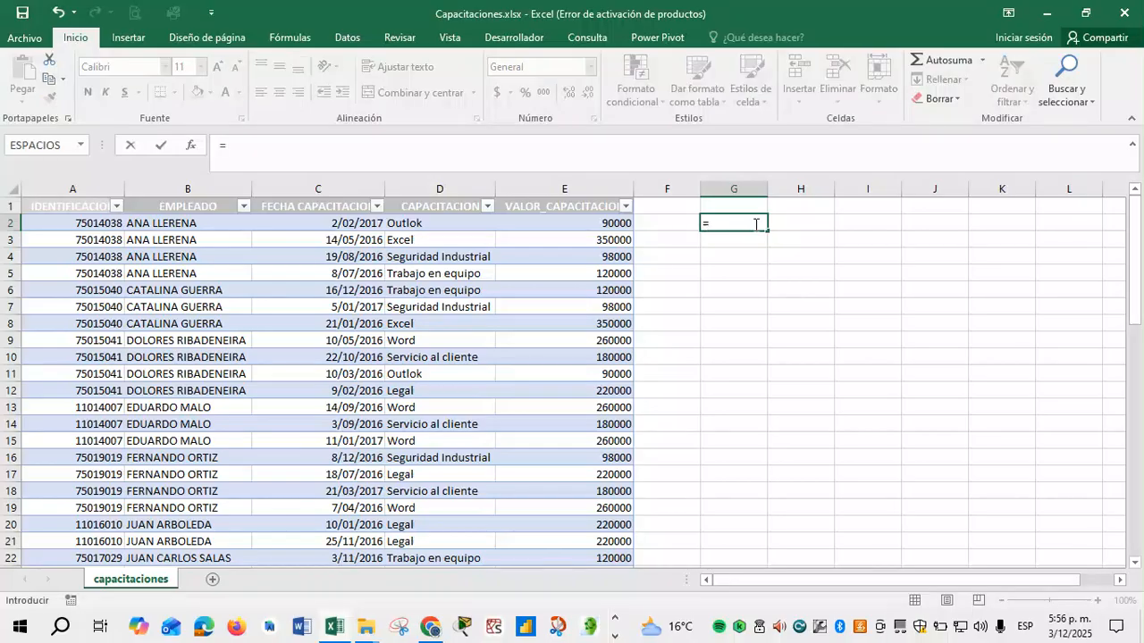
text(may)
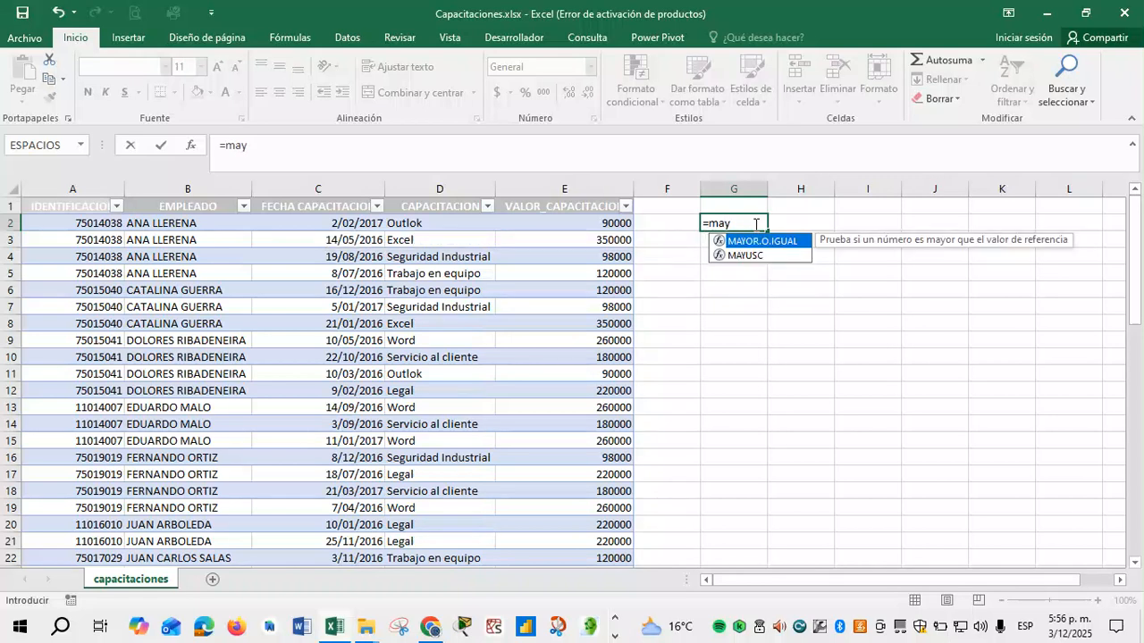
click(764, 257)
double_click(764, 257)
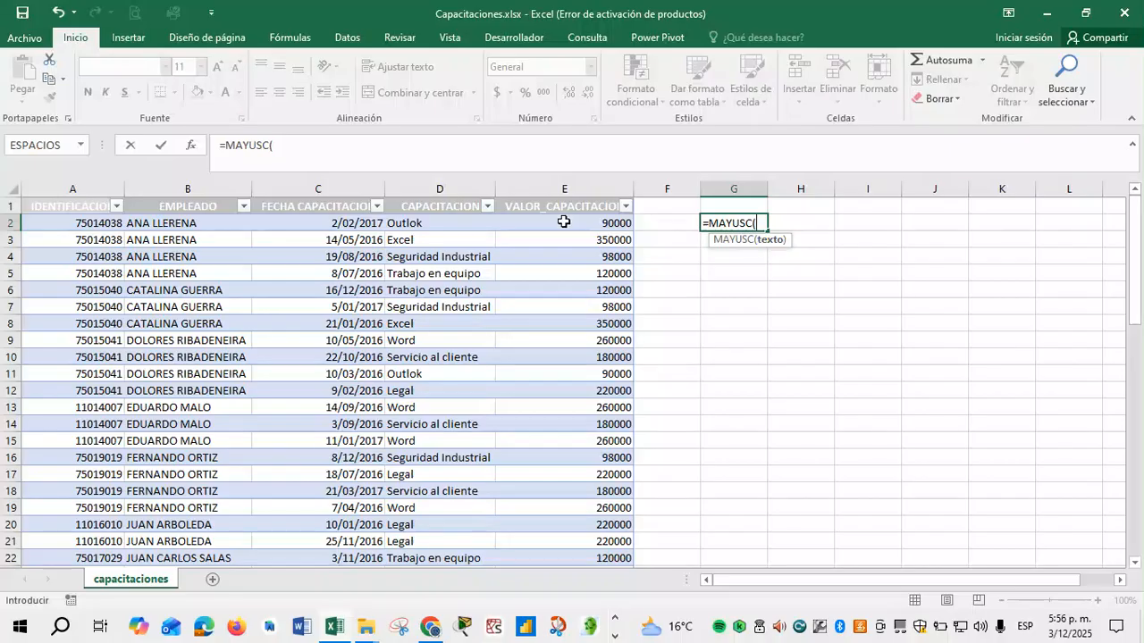
click(430, 229)
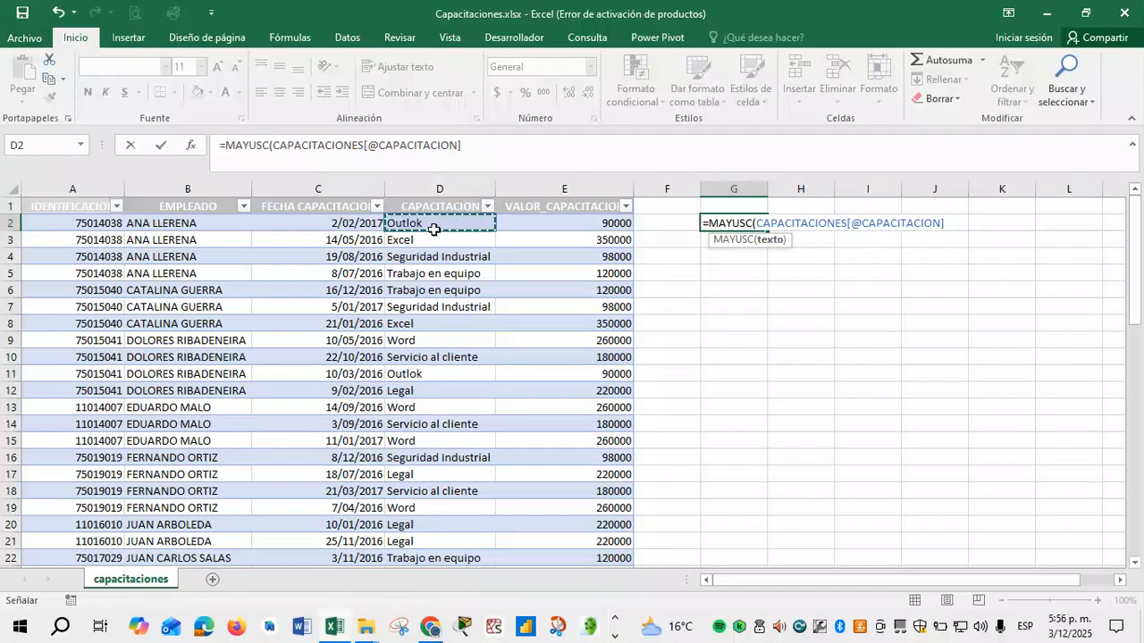
text())
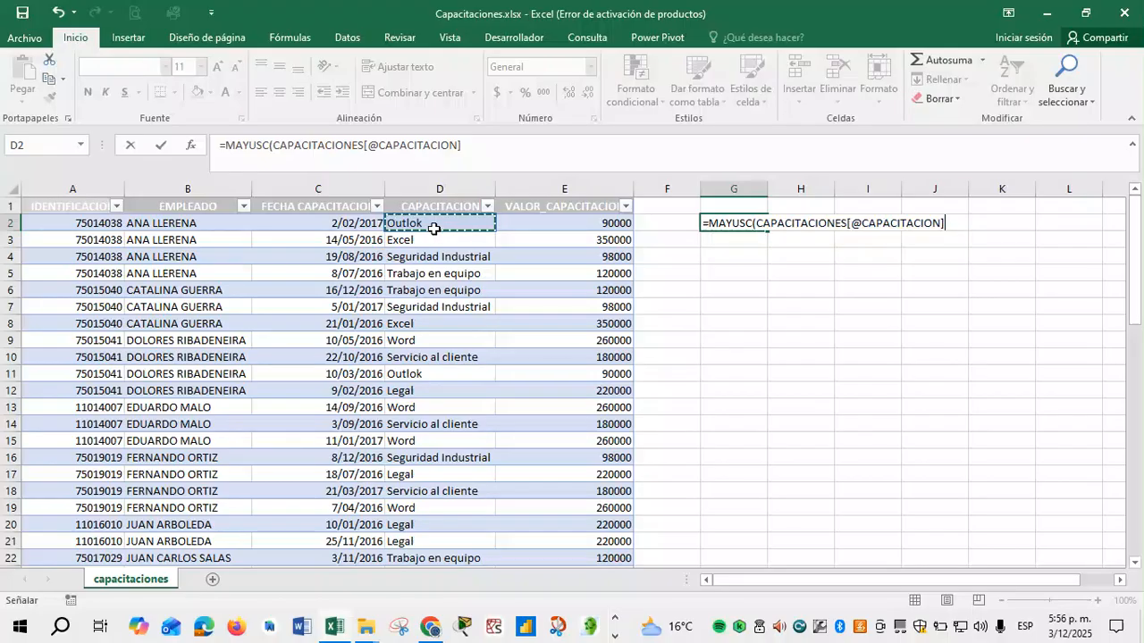
key(Return)
click(751, 230)
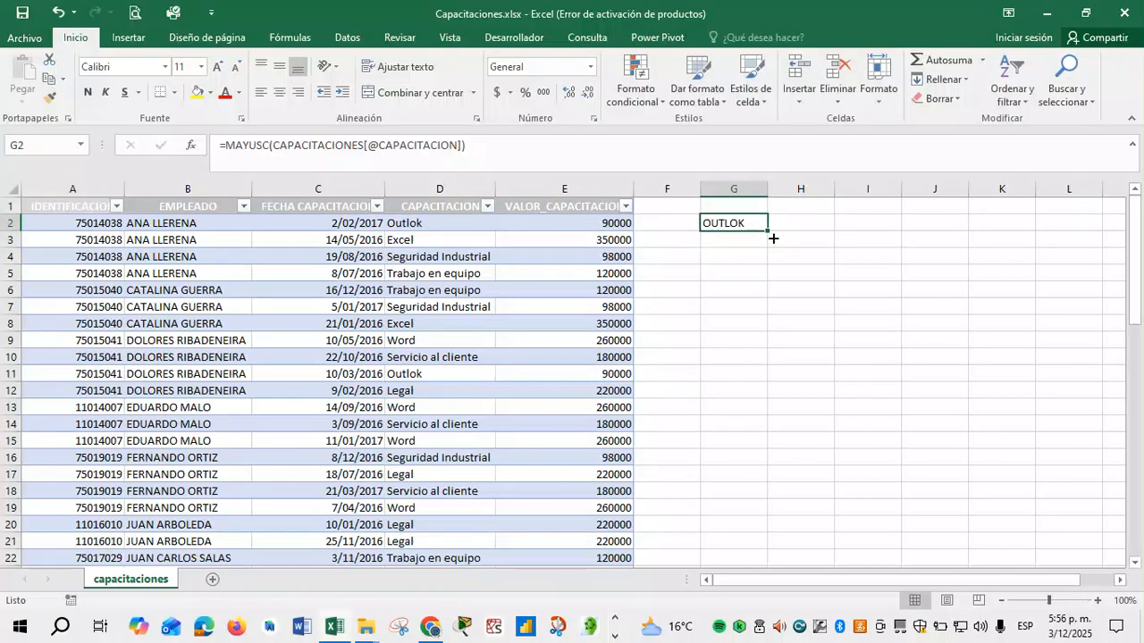
drag(775, 236, 777, 542)
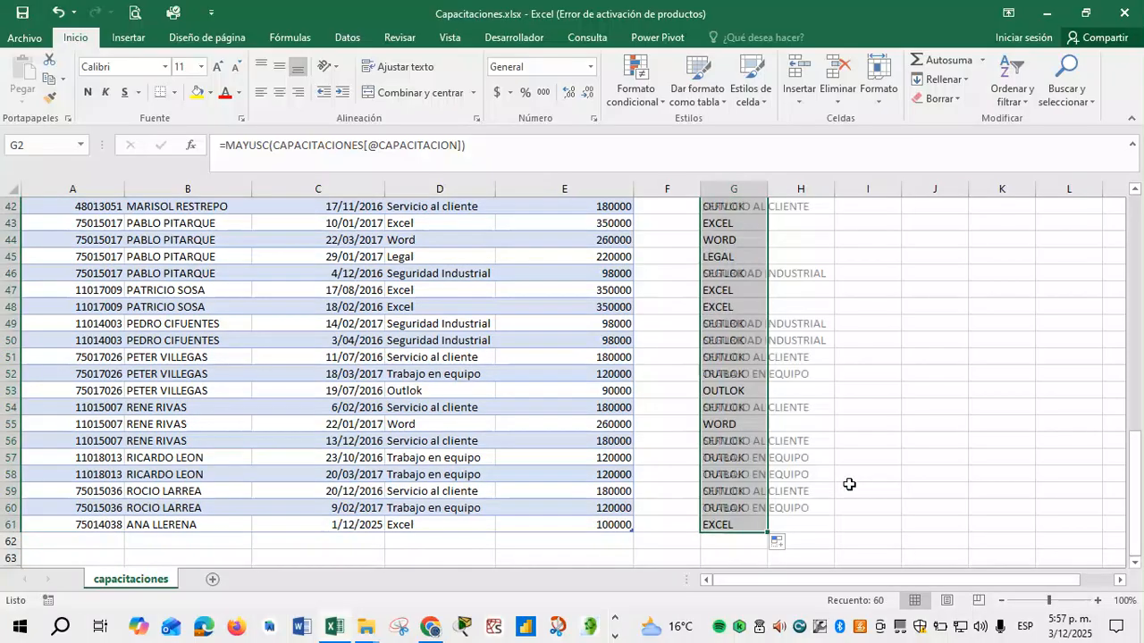
Copy the uppercase results in G2:G61 and paste them as values over the CAPACITACION column starting at D2.
drag(1139, 481, 1137, 244)
right_click(731, 222)
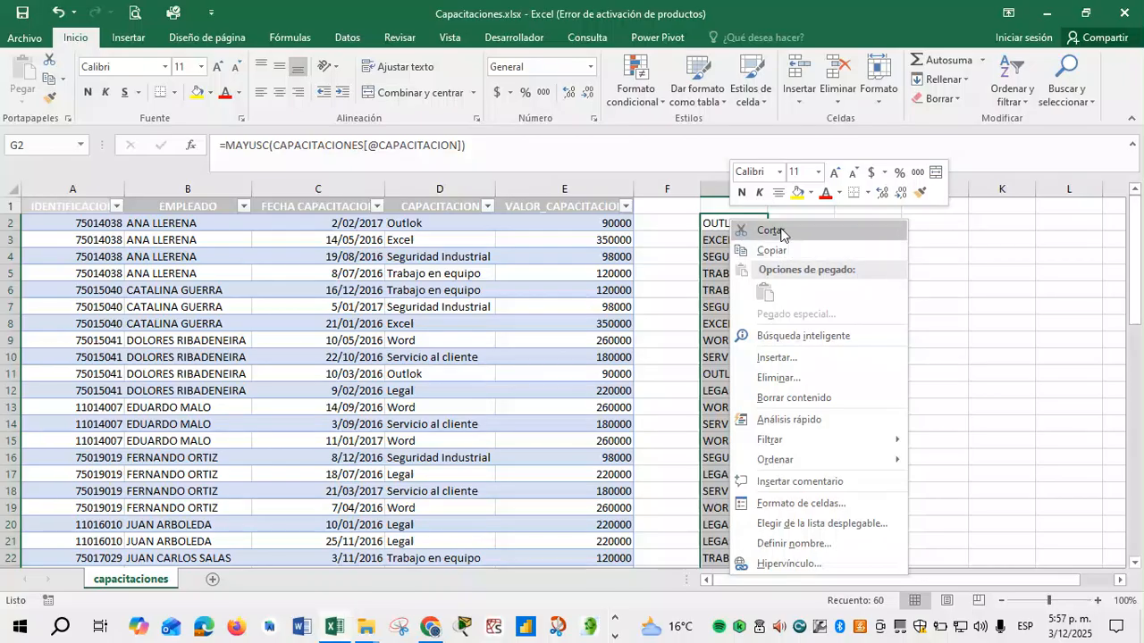
click(774, 251)
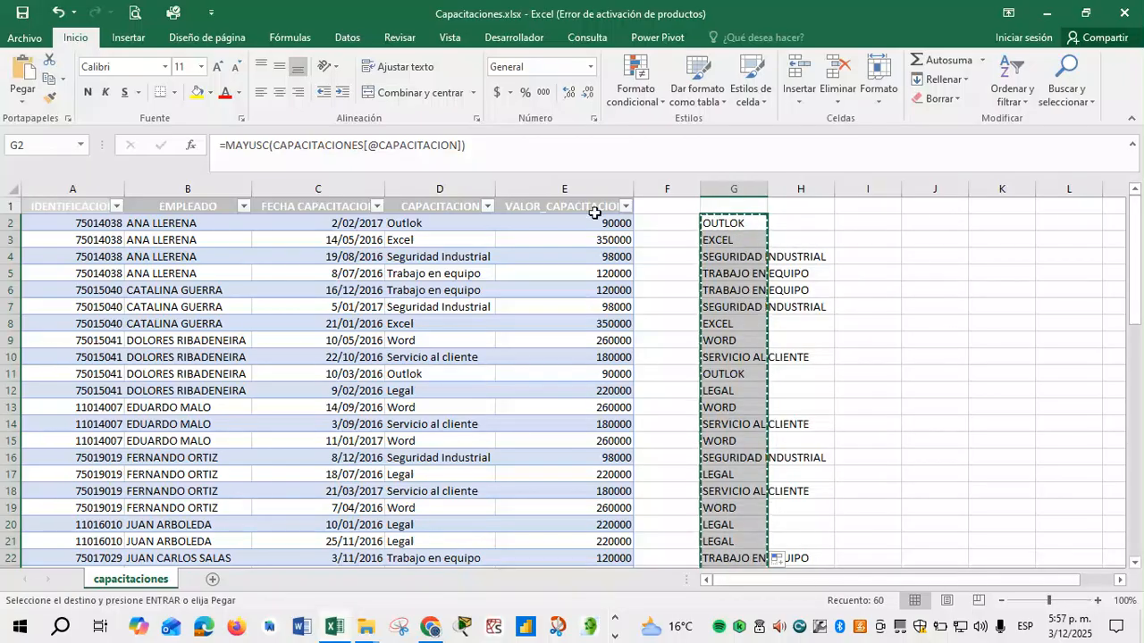
click(440, 228)
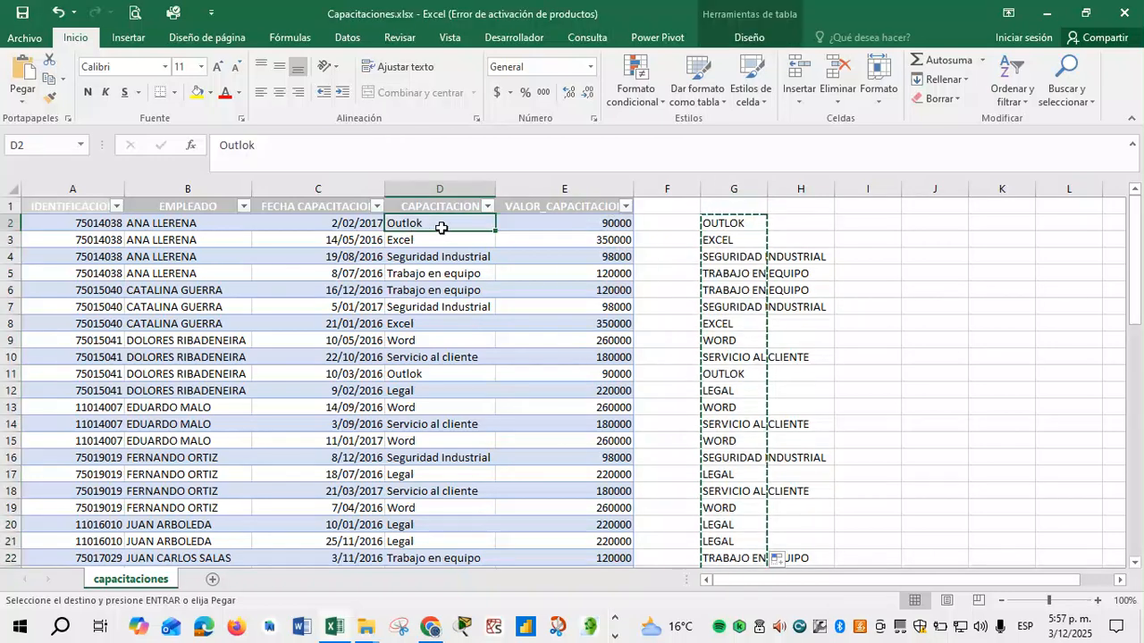
right_click(430, 227)
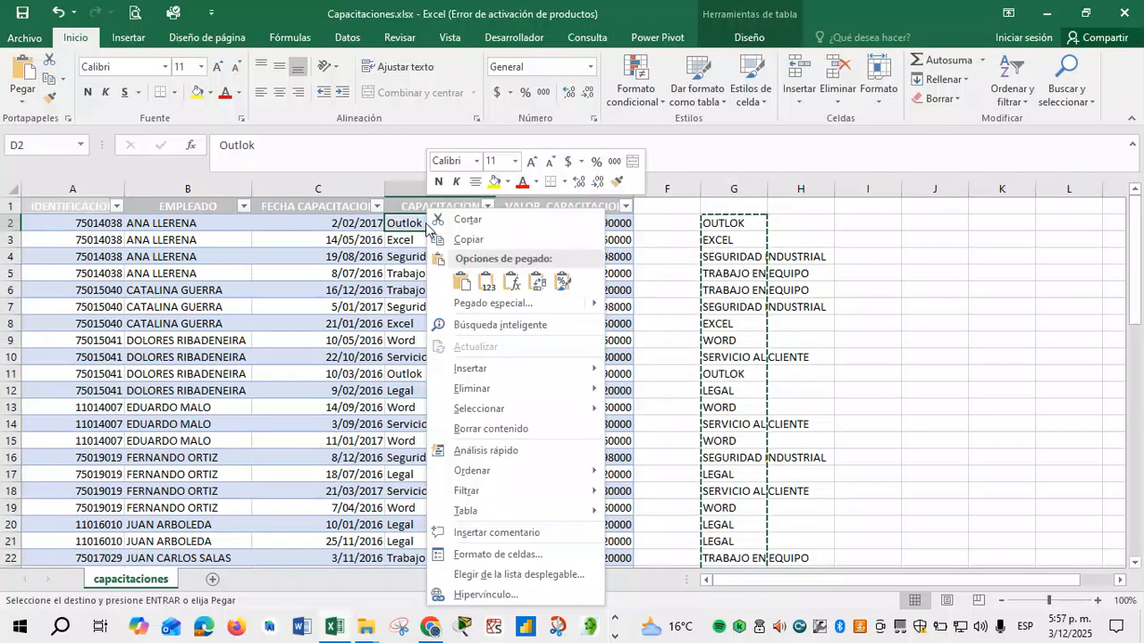
click(485, 282)
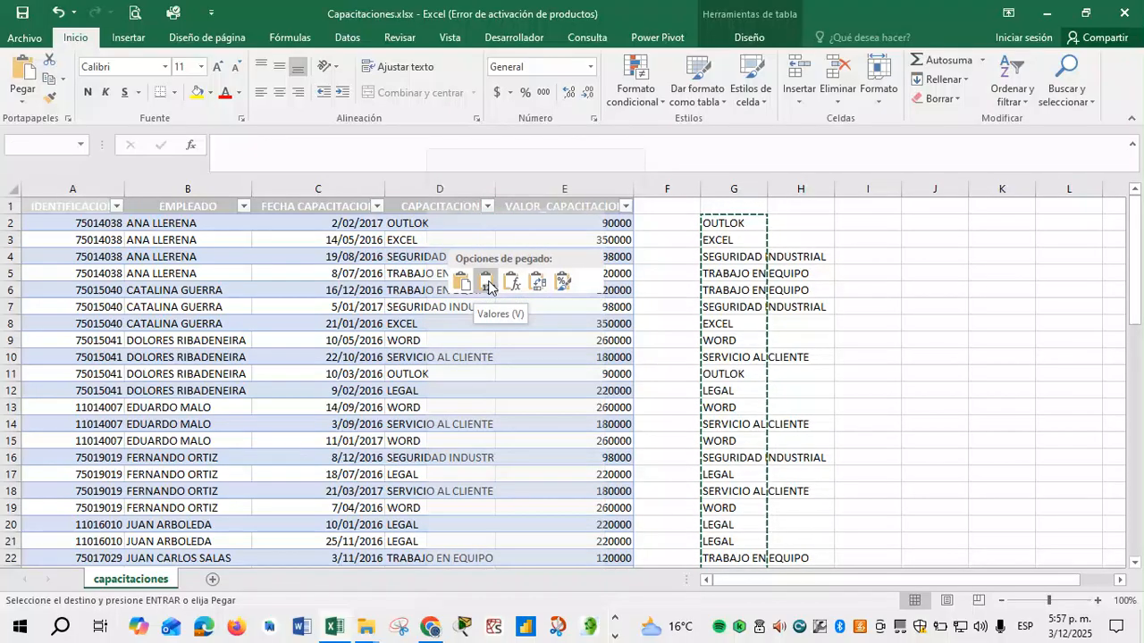
click(485, 282)
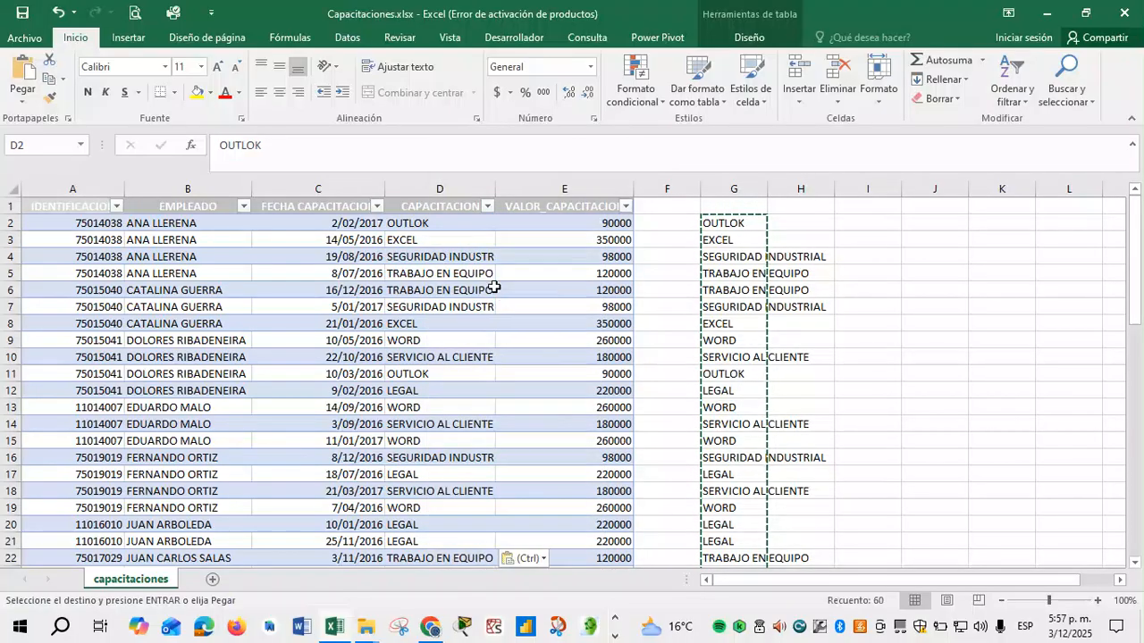
click(460, 232)
click(442, 306)
click(440, 460)
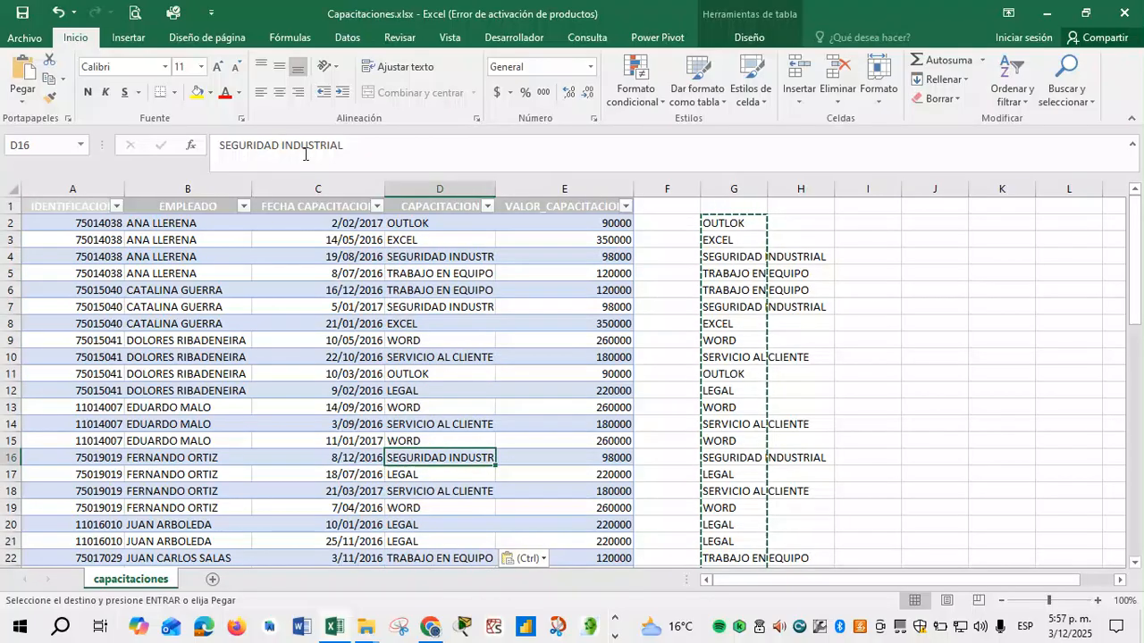
click(424, 311)
Delete the helper column G containing the uppercase formulas.
click(740, 199)
right_click(739, 196)
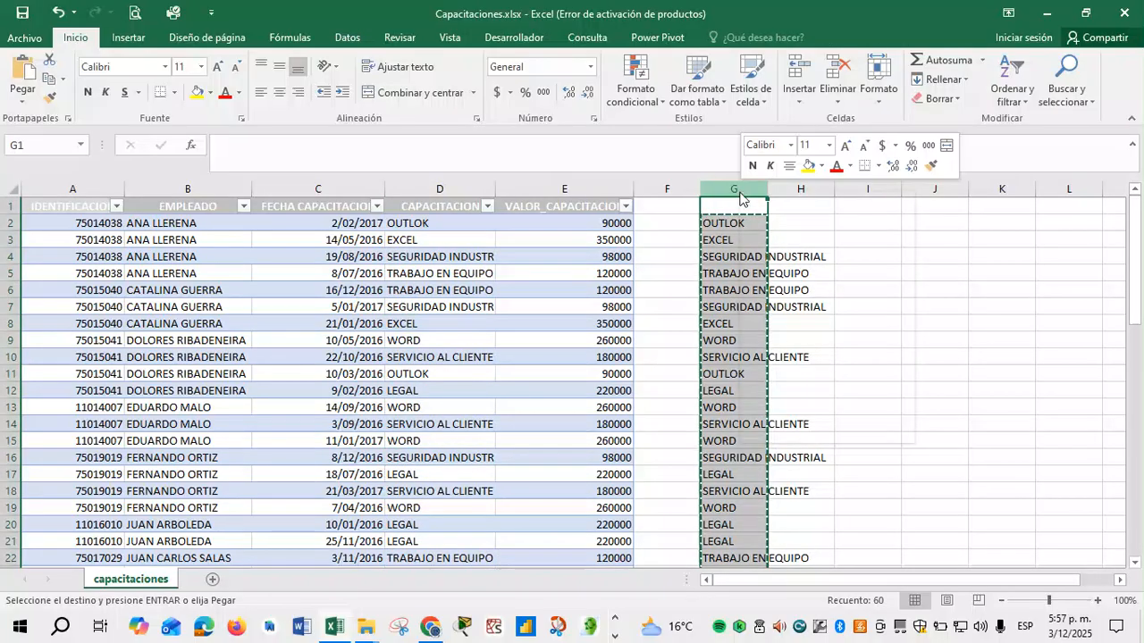
click(801, 330)
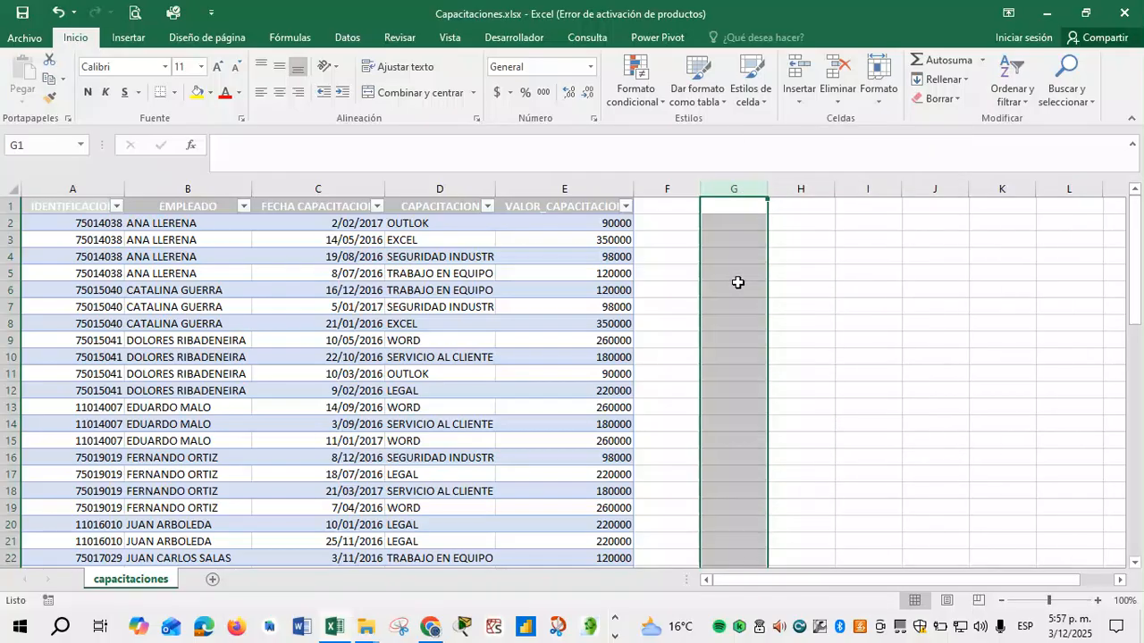
click(711, 277)
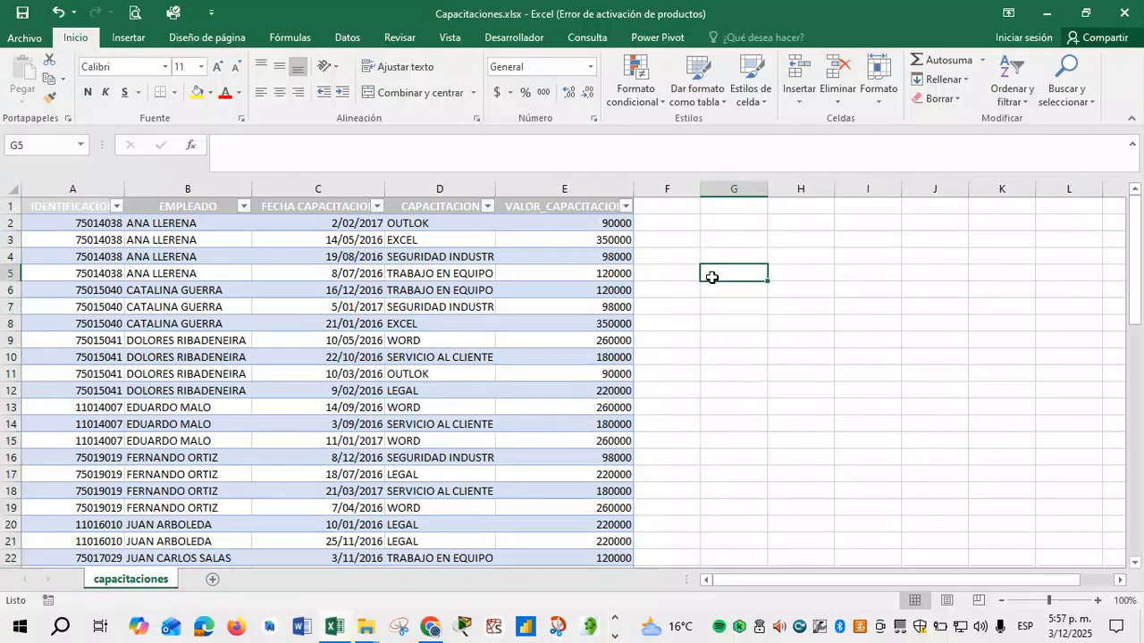
click(416, 460)
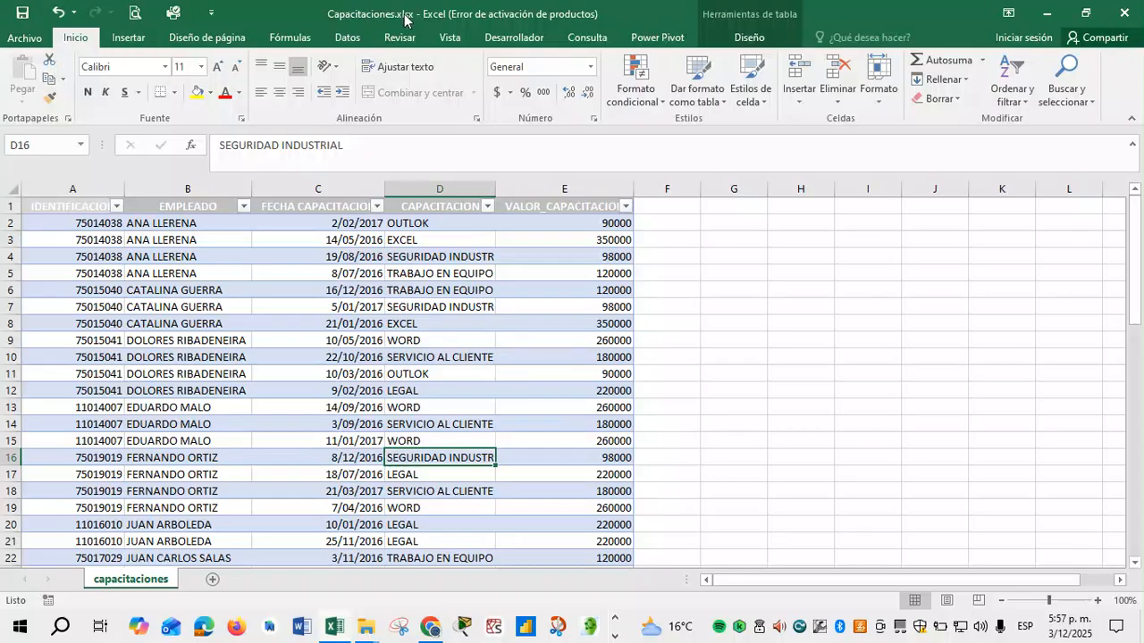
Close Capacitaciones.xlsx, open Dotaciones.xlsx from the EXCEL folder and dismiss the Office activation dialog.
click(1123, 9)
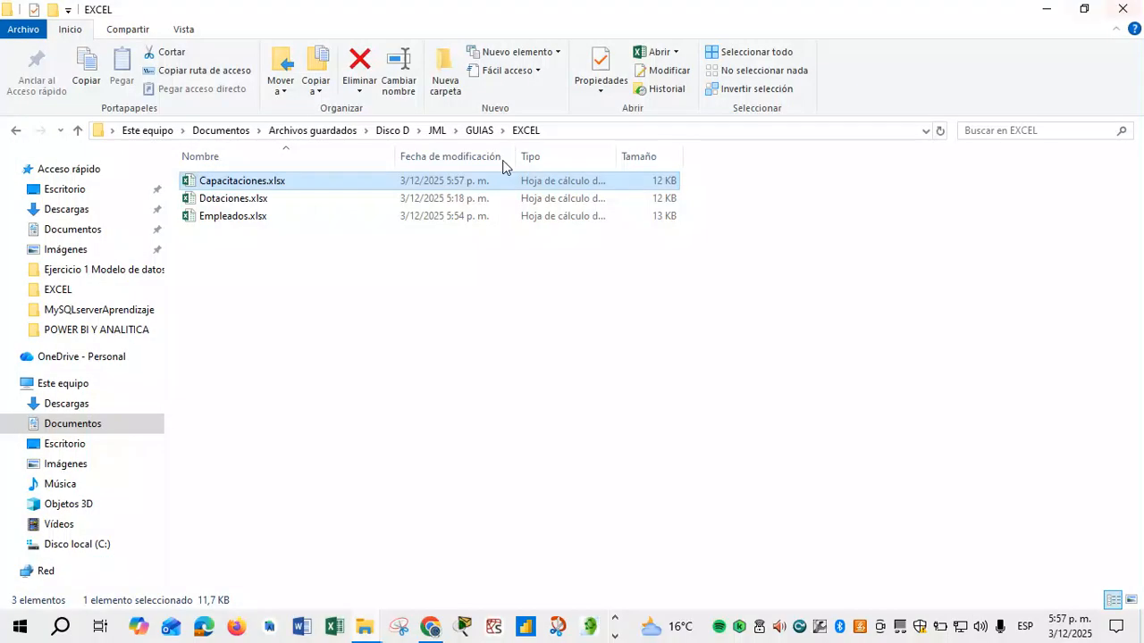
double_click(215, 202)
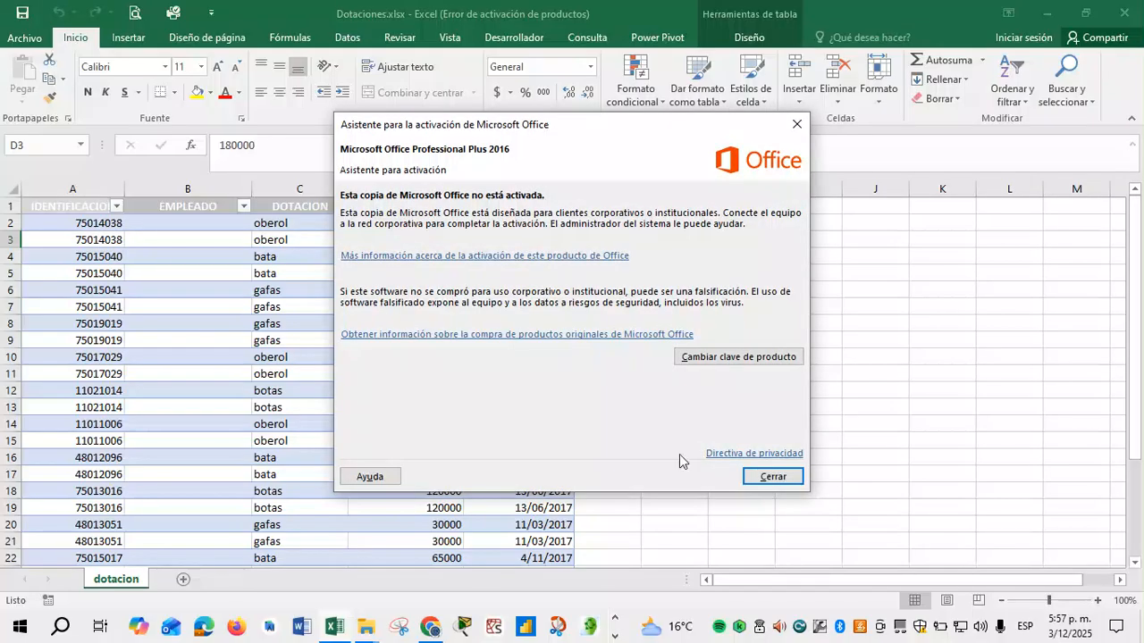
click(773, 475)
Examine the IDENTIFICACION and EMPLEADO columns of the dotacion table for repeated identifiers and missing employee names.
drag(93, 226, 98, 567)
drag(193, 232, 204, 484)
click(210, 330)
drag(89, 225, 83, 474)
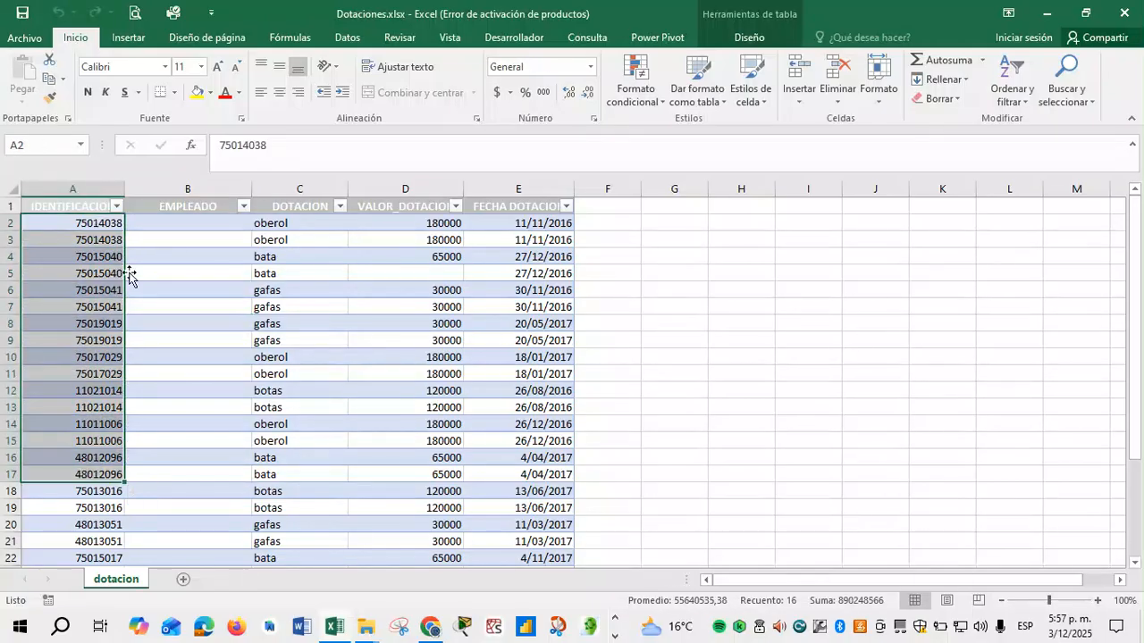
click(185, 229)
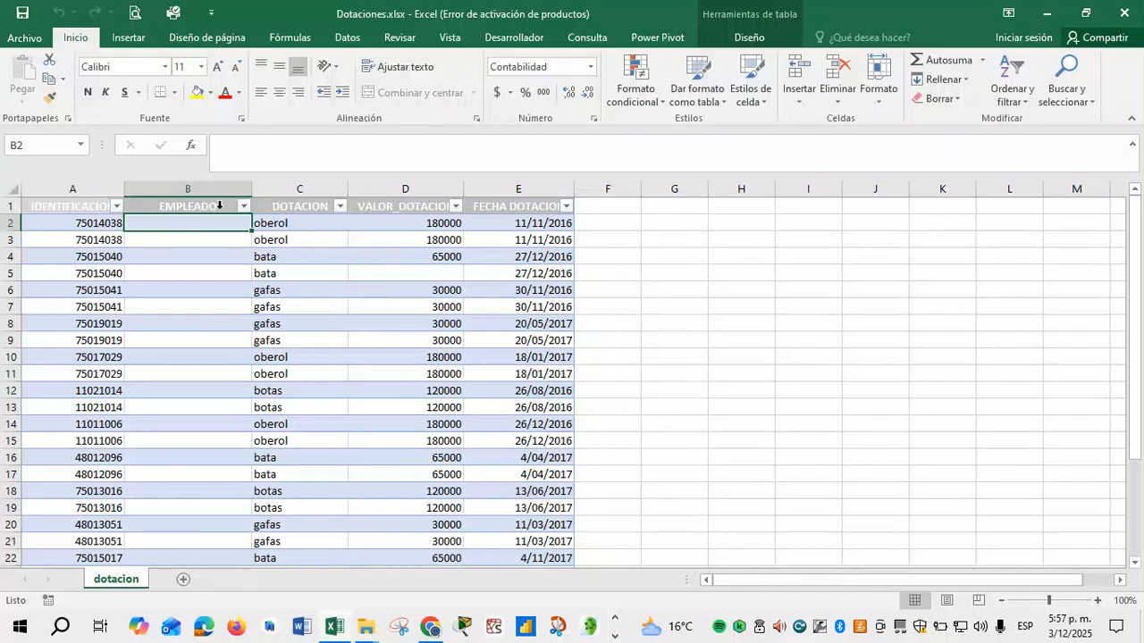
click(114, 222)
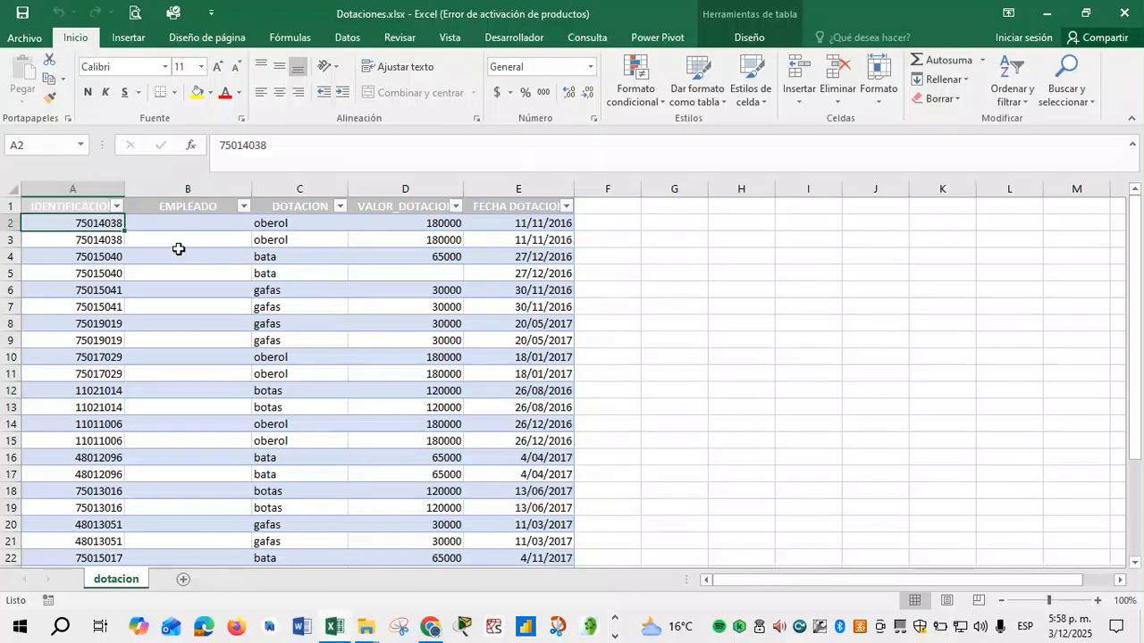
click(77, 207)
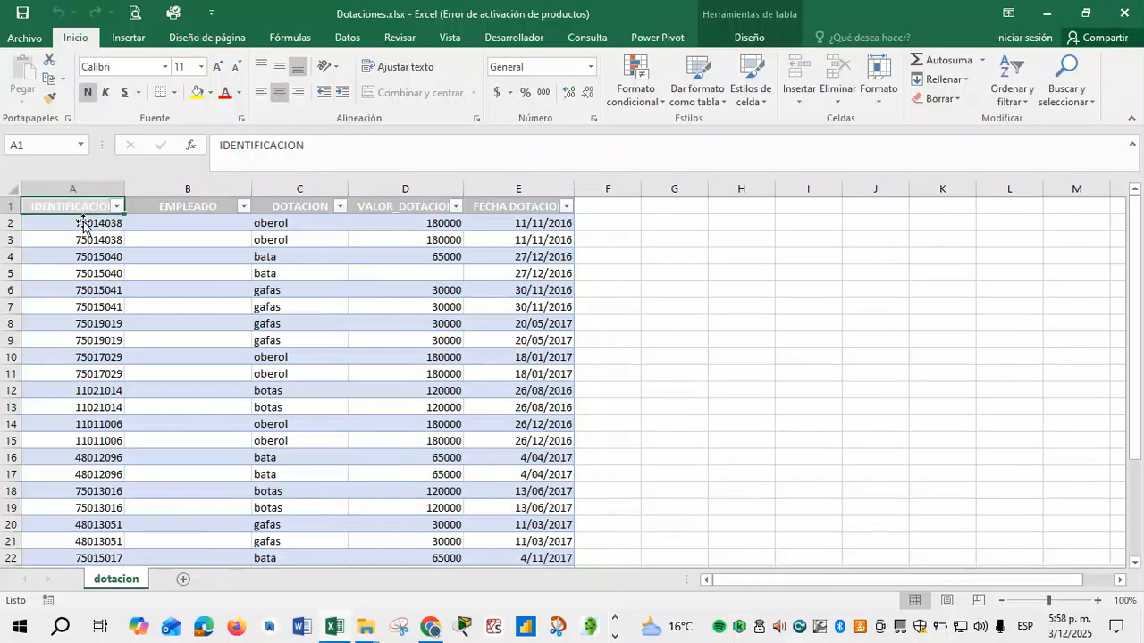
click(92, 257)
click(92, 357)
click(93, 374)
click(95, 492)
click(93, 407)
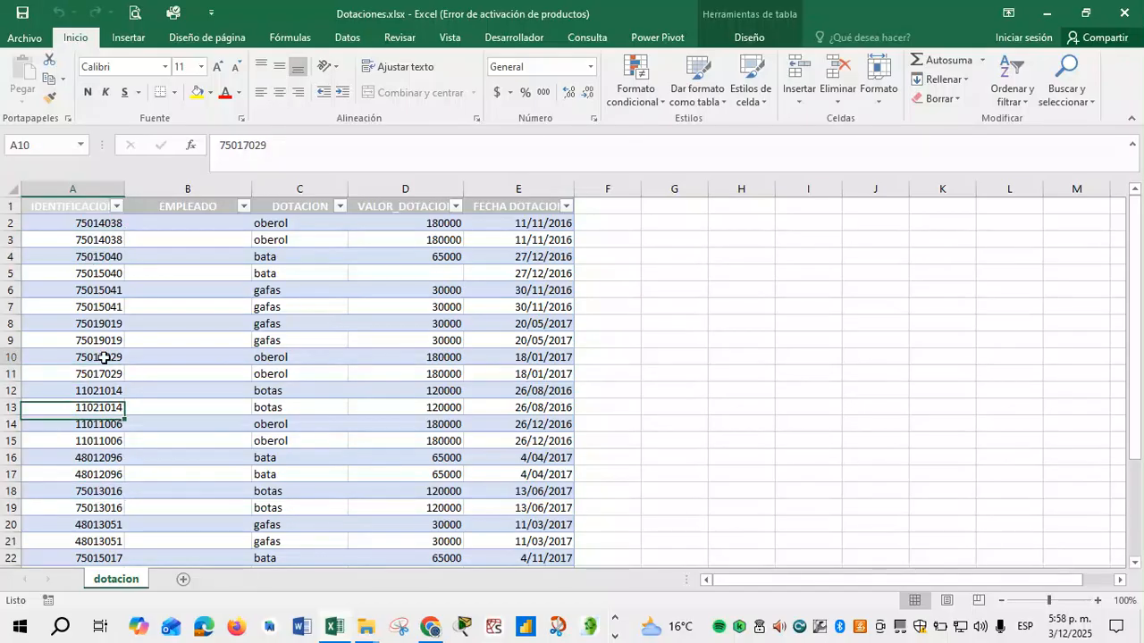
click(93, 358)
click(83, 246)
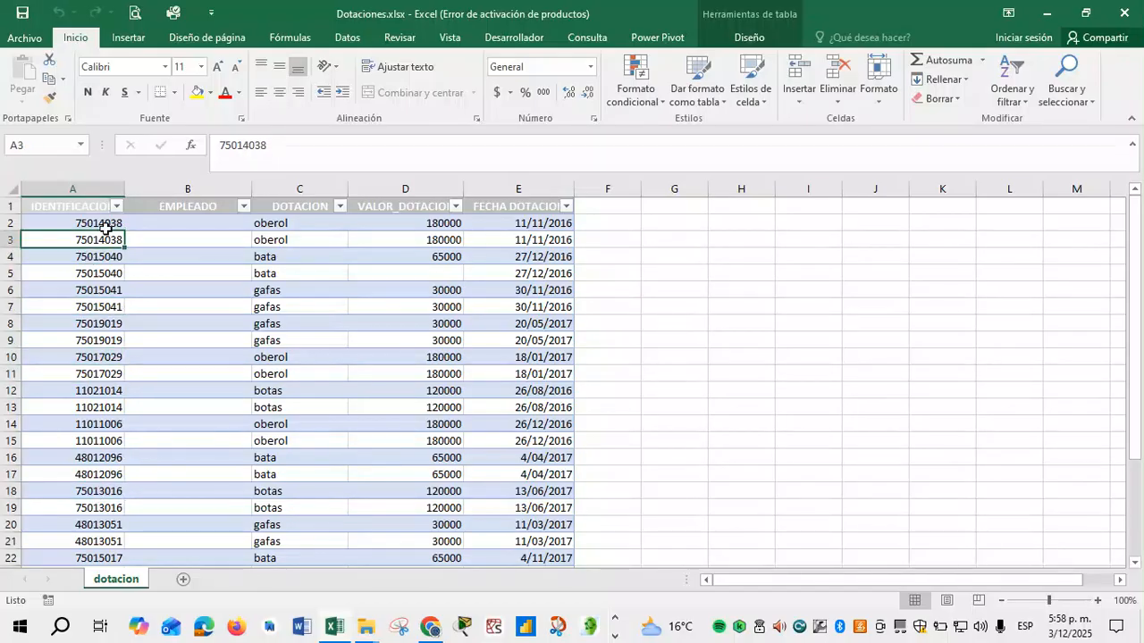
Examine the DOTACION and VALOR_DOTACION columns through the last row for lowercase text and missing values.
drag(298, 222, 295, 515)
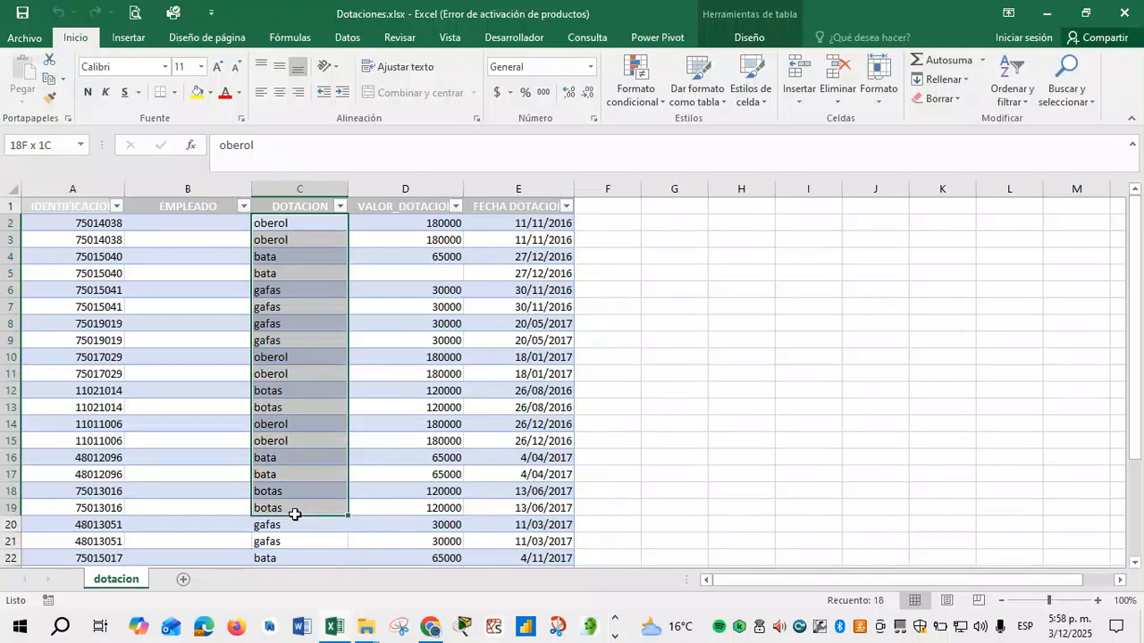
click(435, 224)
click(444, 257)
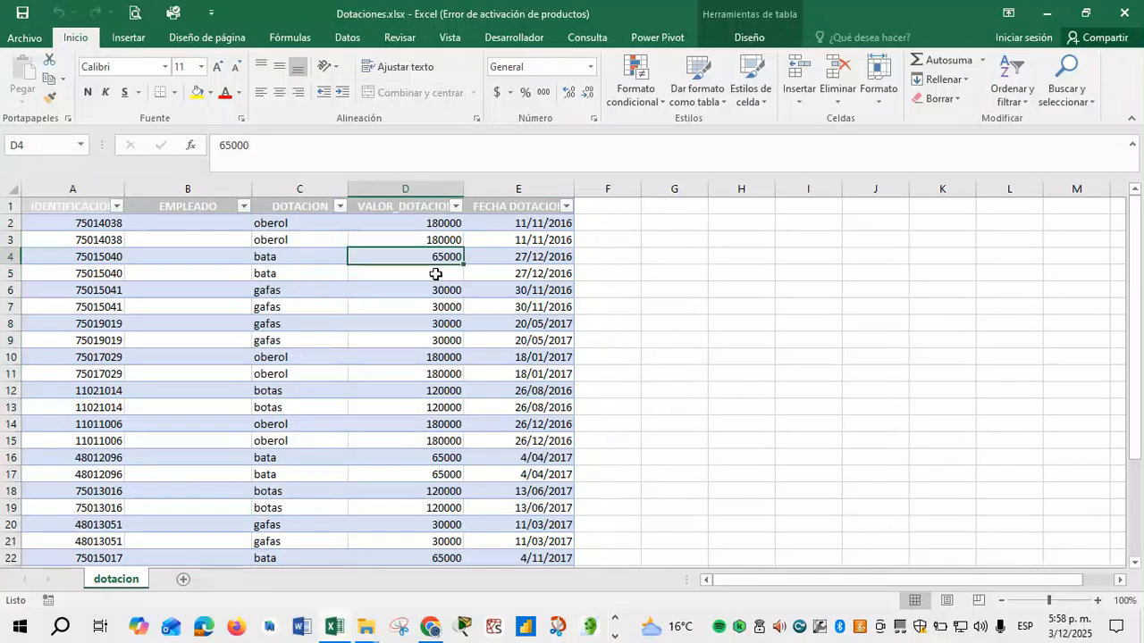
click(452, 525)
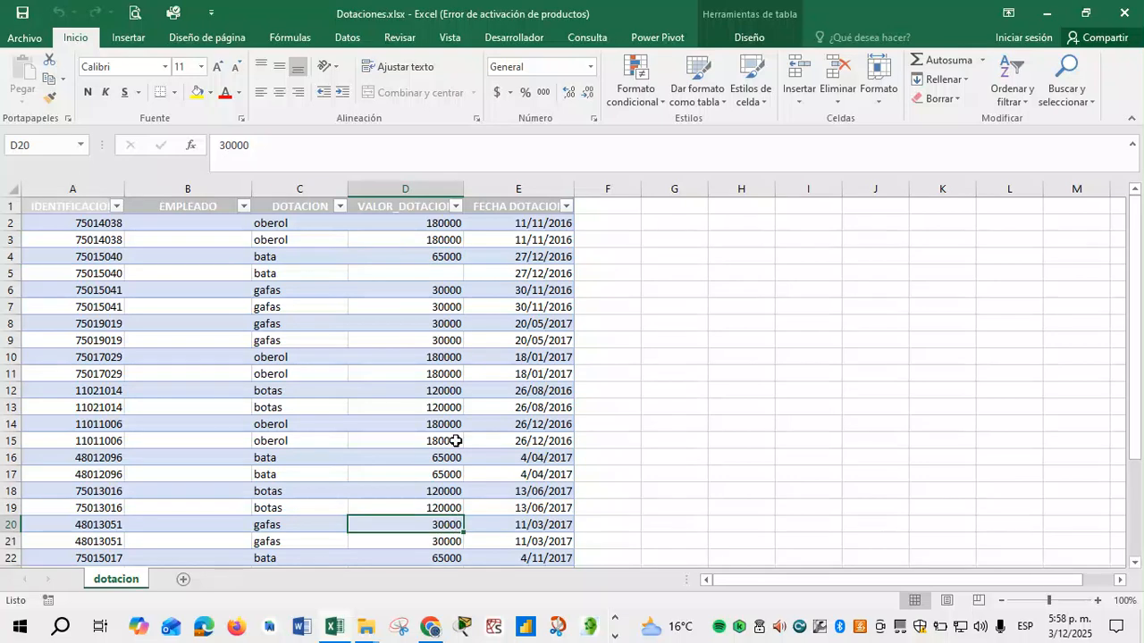
click(438, 273)
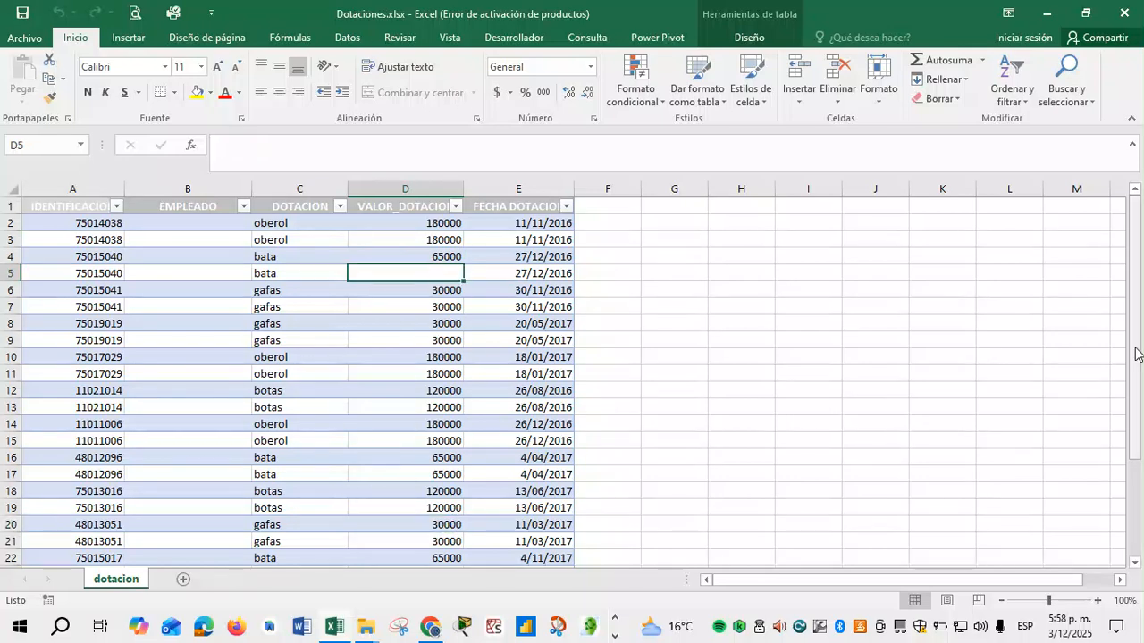
drag(1138, 351, 1141, 458)
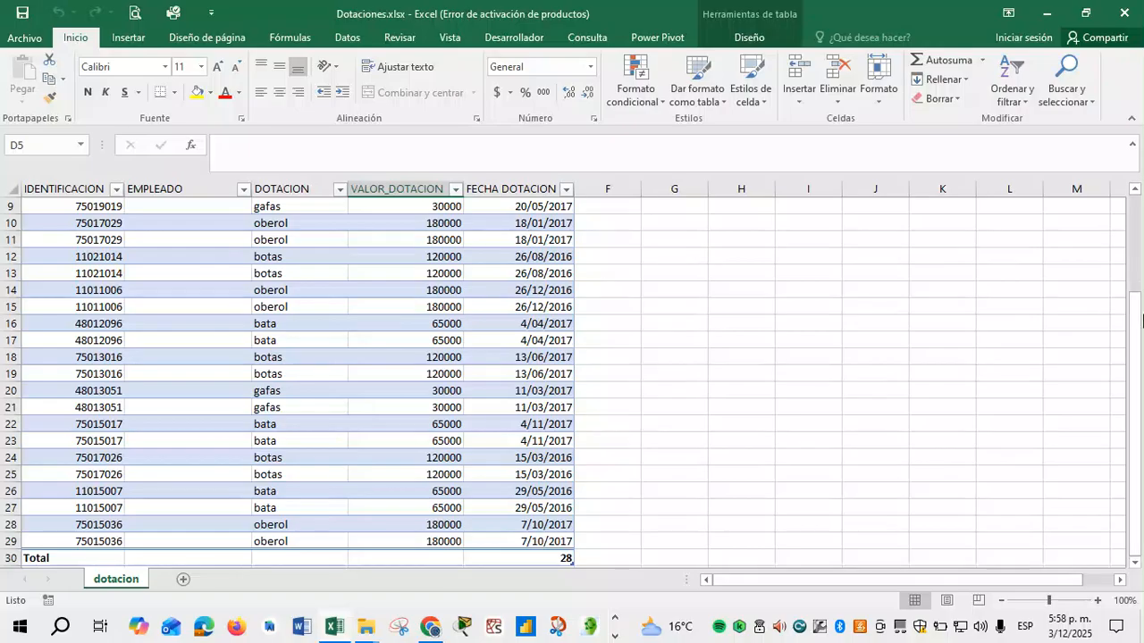
drag(1137, 324, 1138, 221)
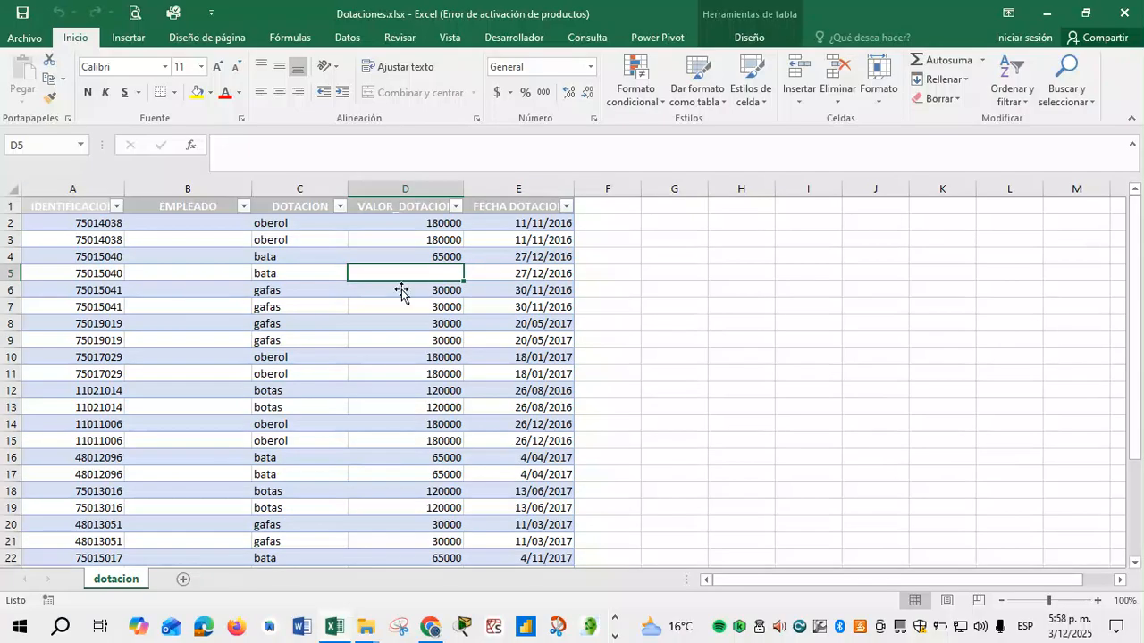
click(259, 279)
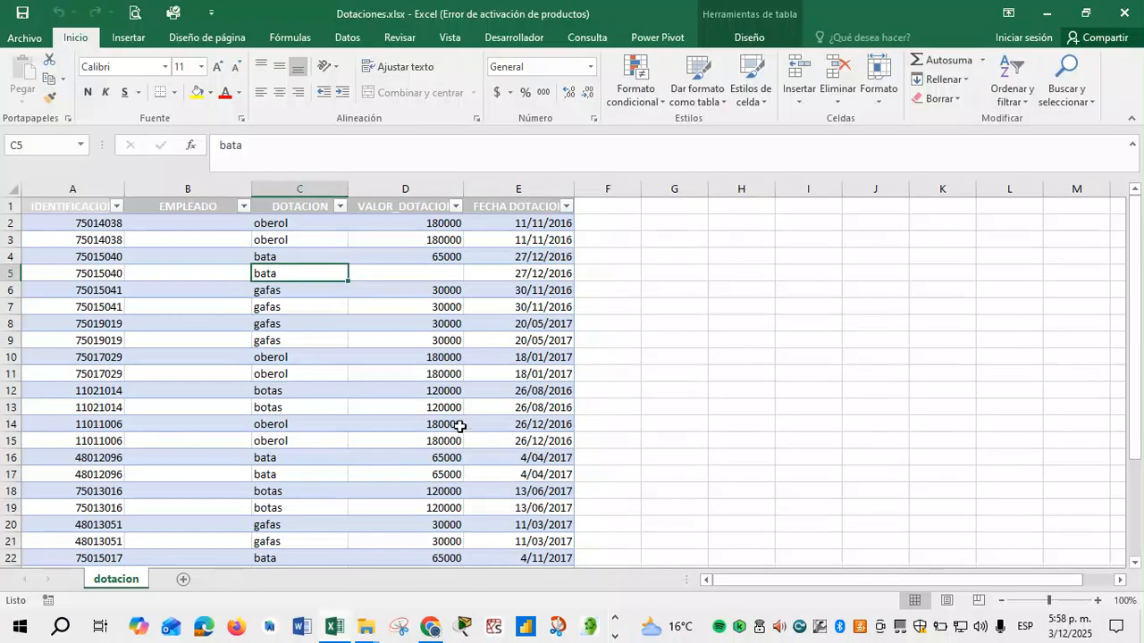
Examine the row 5 bata record and its missing VALOR_DOTACION value against the neighbouring rows.
click(440, 213)
click(446, 277)
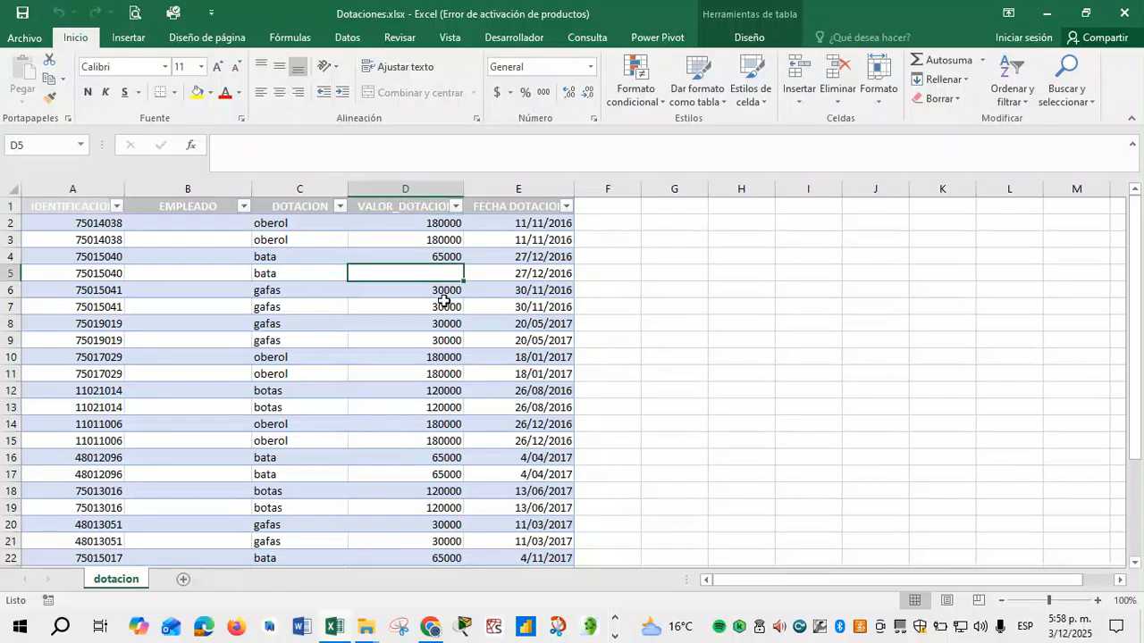
click(446, 305)
click(439, 276)
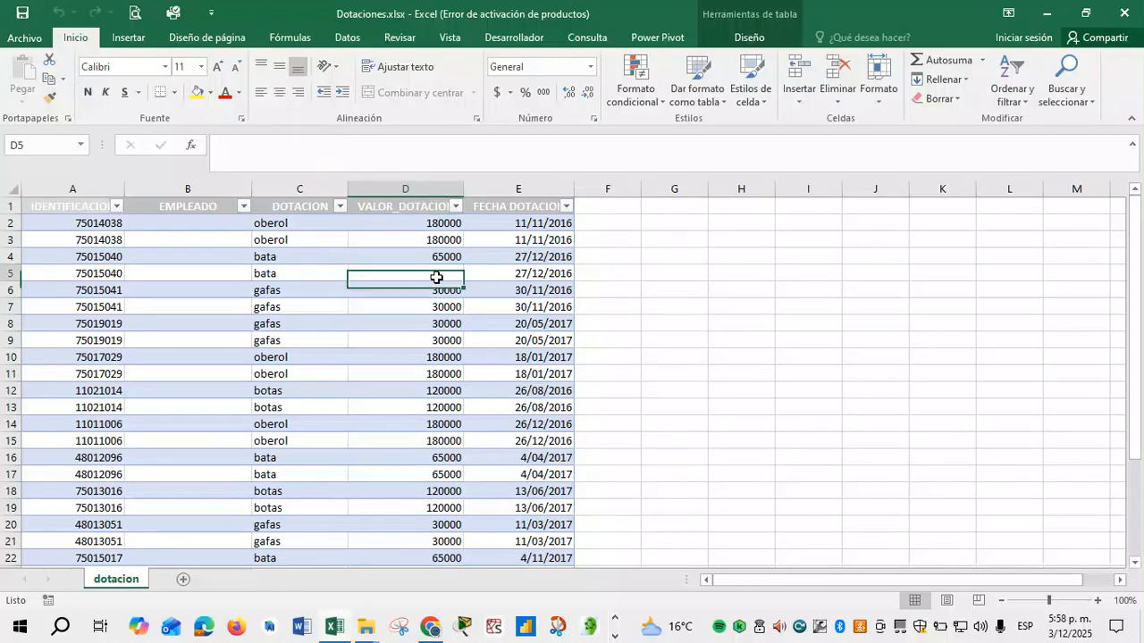
drag(84, 273, 302, 286)
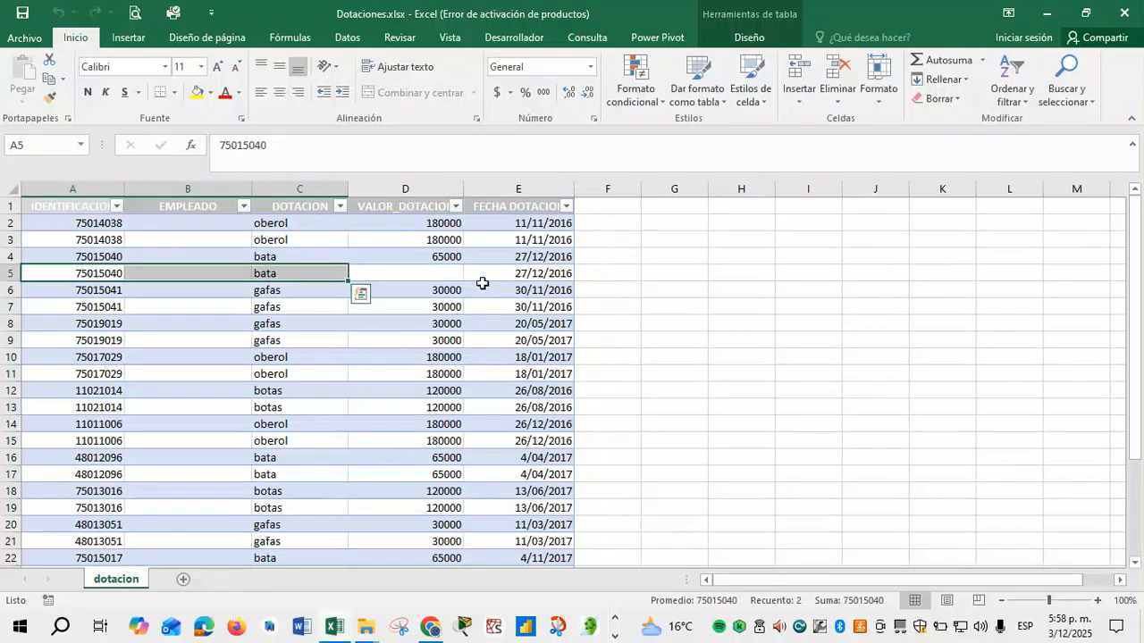
click(445, 277)
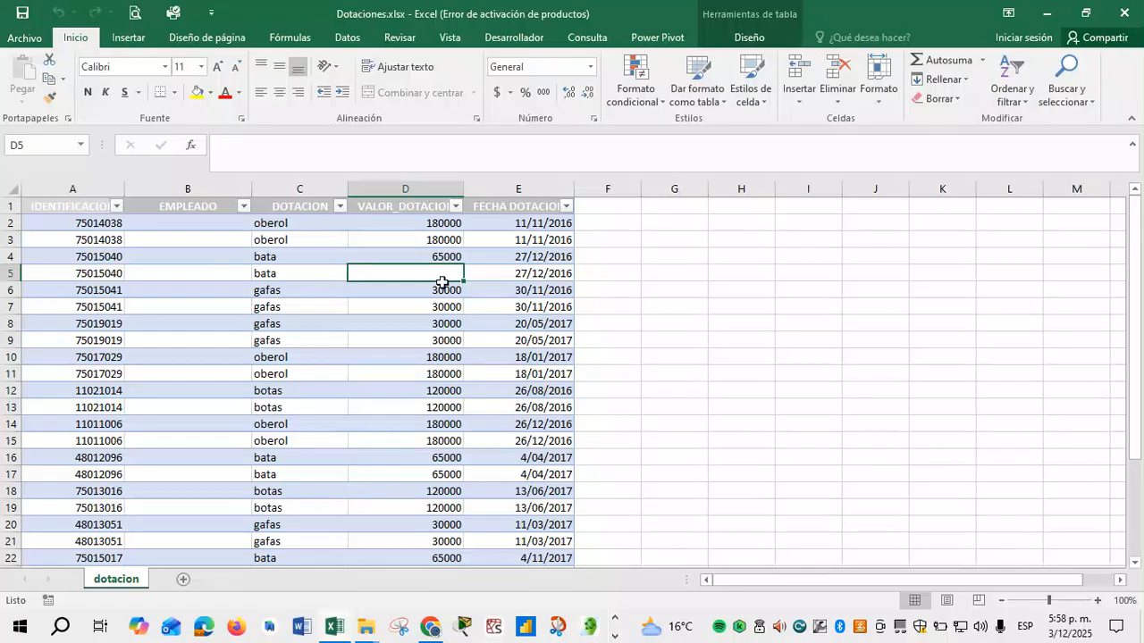
Open Empleados.xlsx from the EXCEL folder in File Explorer, keeping Dotaciones.xlsx open.
click(197, 224)
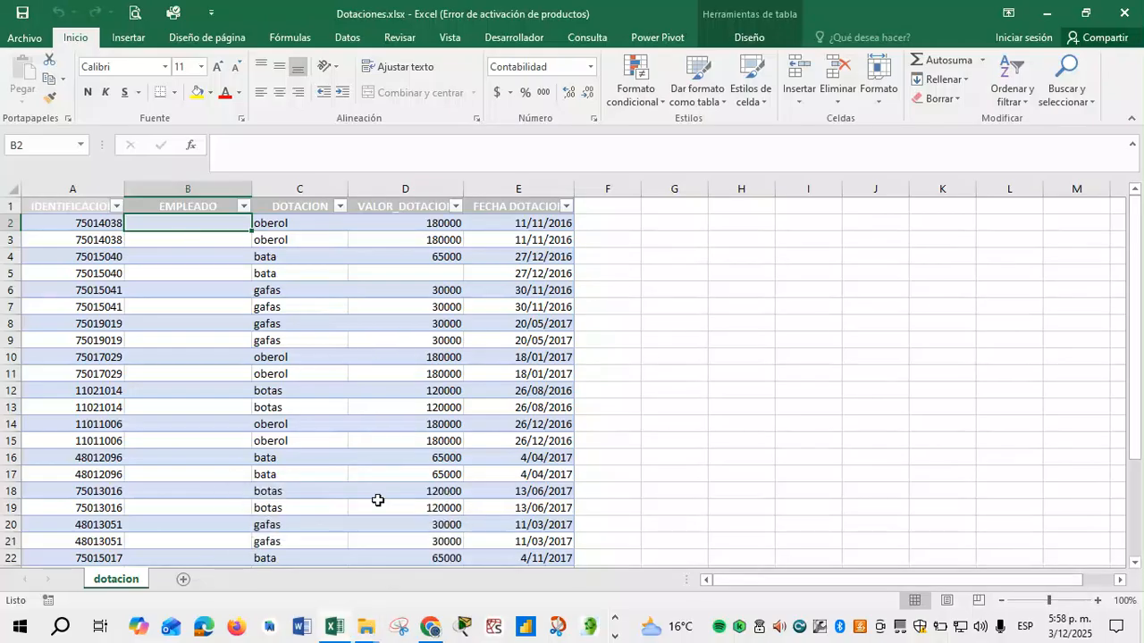
click(363, 633)
click(366, 567)
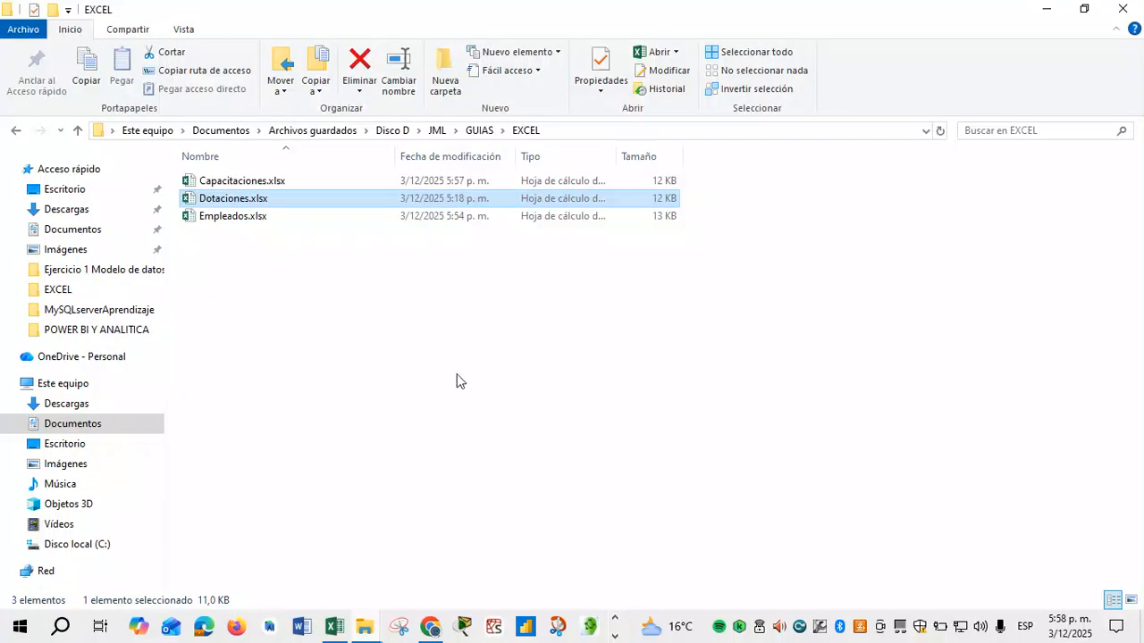
click(230, 267)
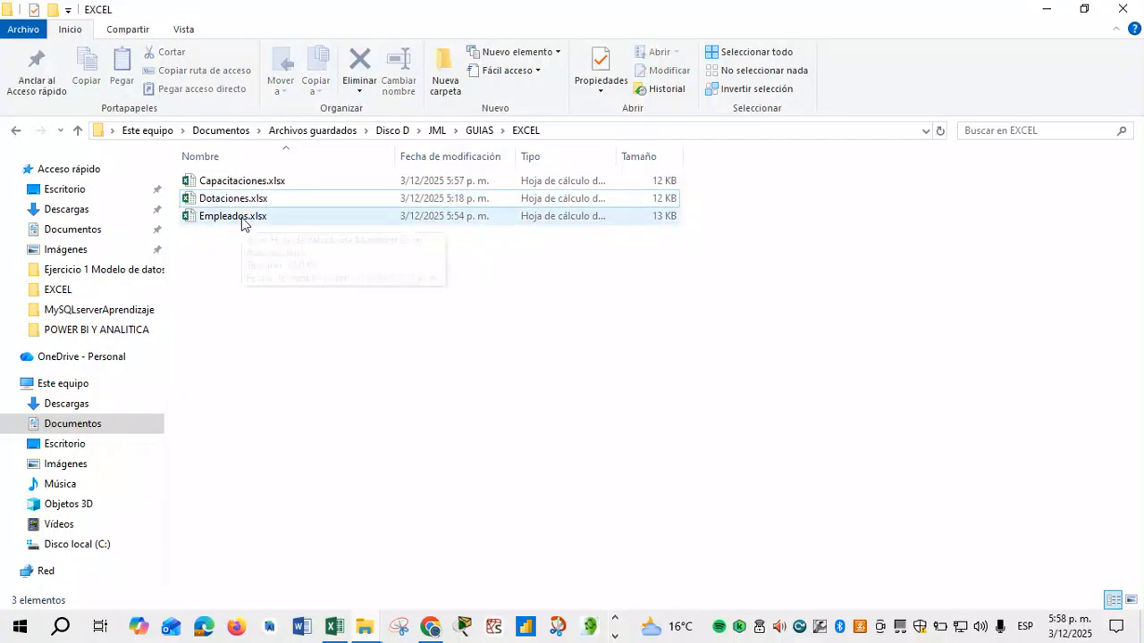
double_click(240, 218)
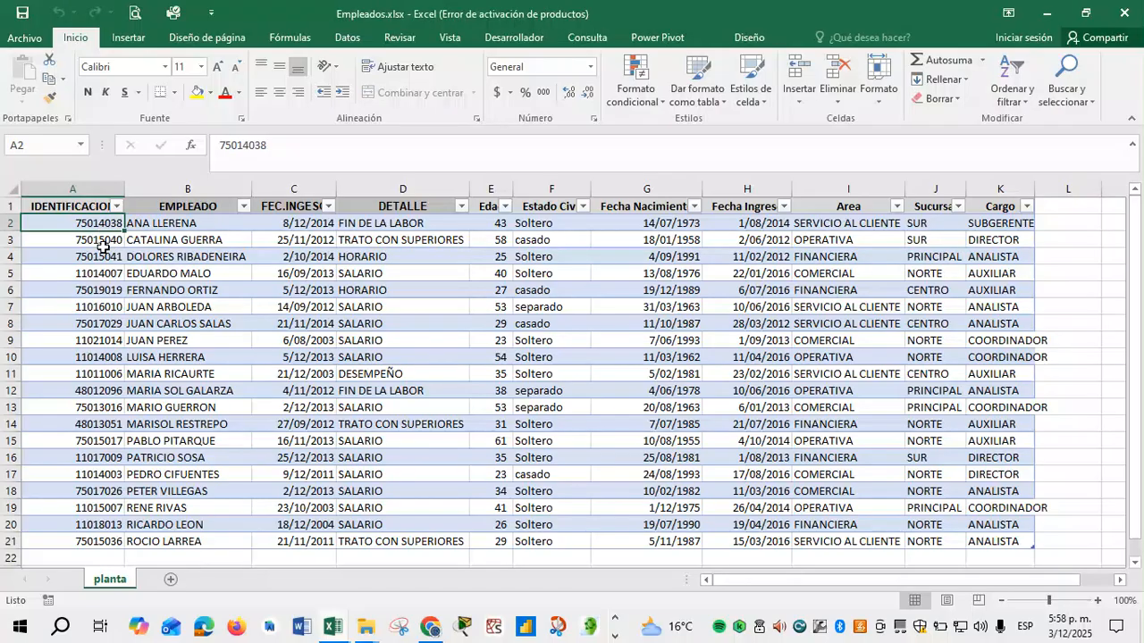
Examine the IDENTIFICACION and EMPLEADO columns of the planta sheet as a source for employee names, and return to Dotaciones.xlsx.
drag(104, 246, 86, 474)
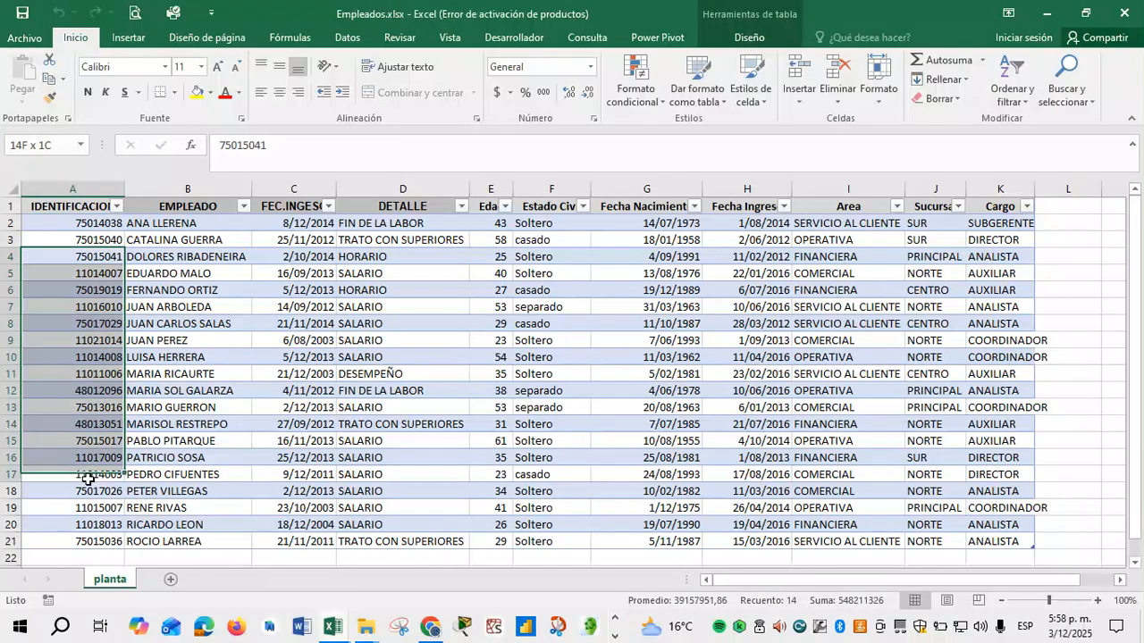
drag(184, 234, 187, 475)
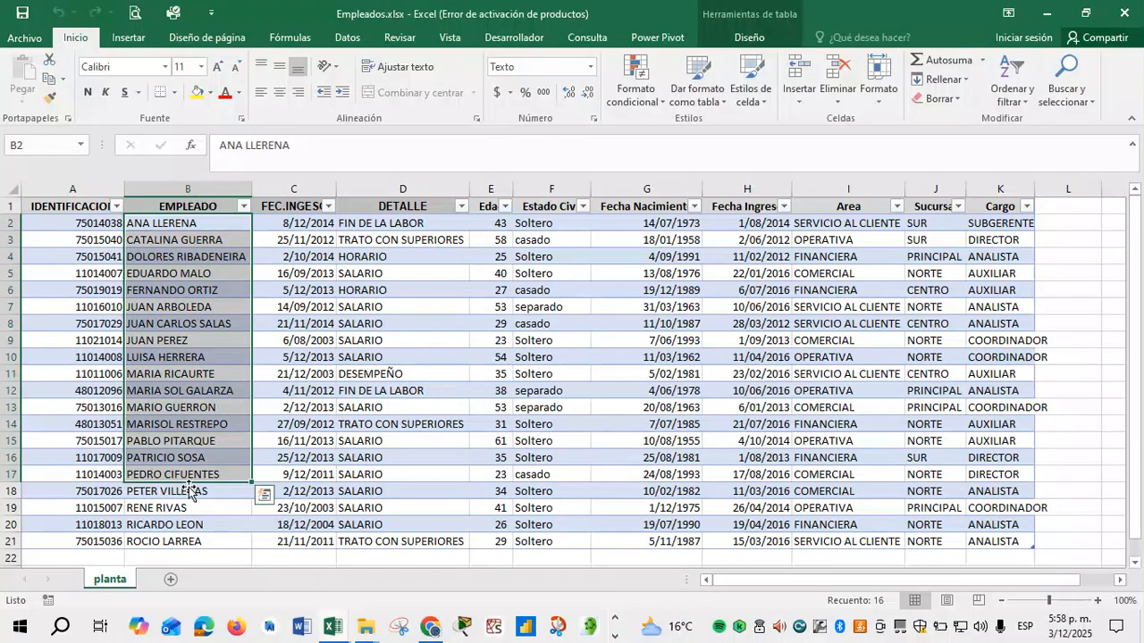
click(95, 224)
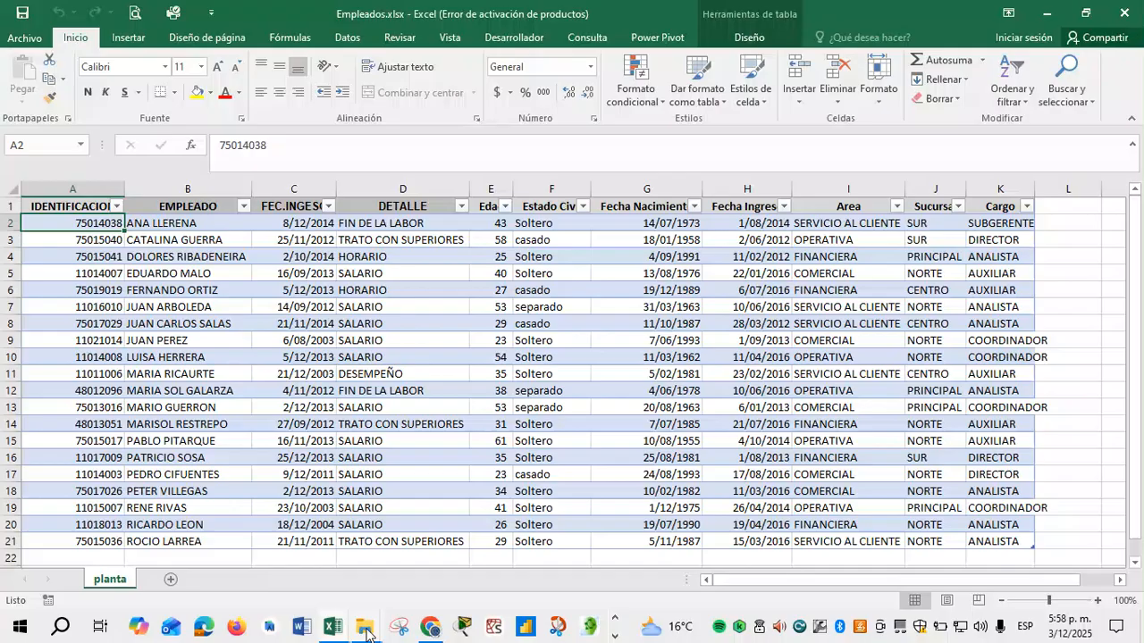
mouse_move(367, 625)
click(283, 564)
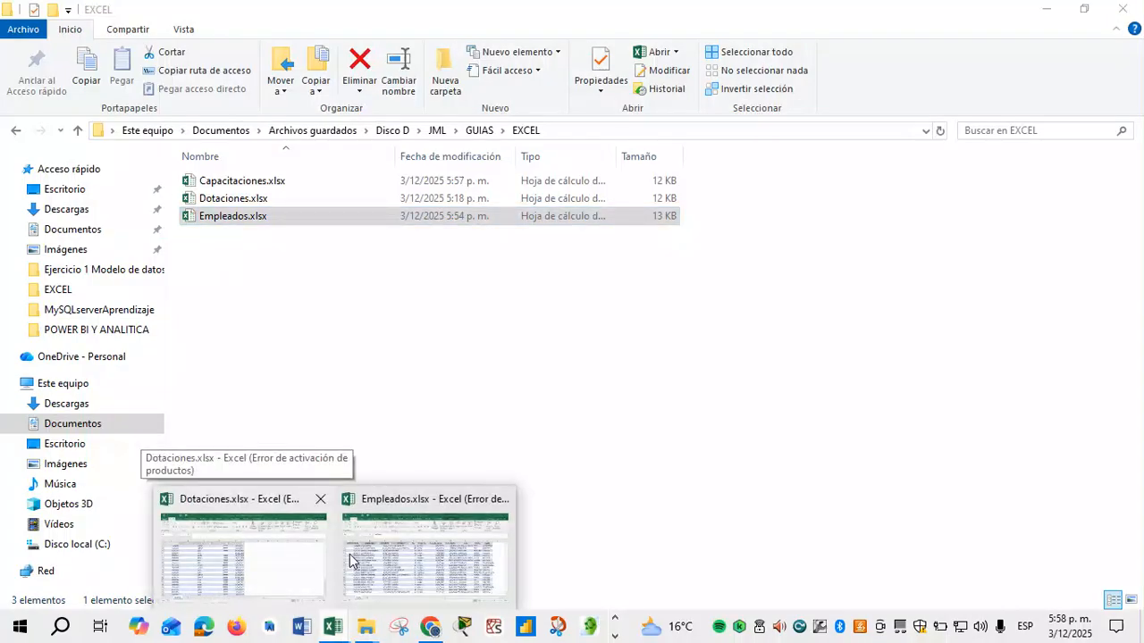
click(251, 560)
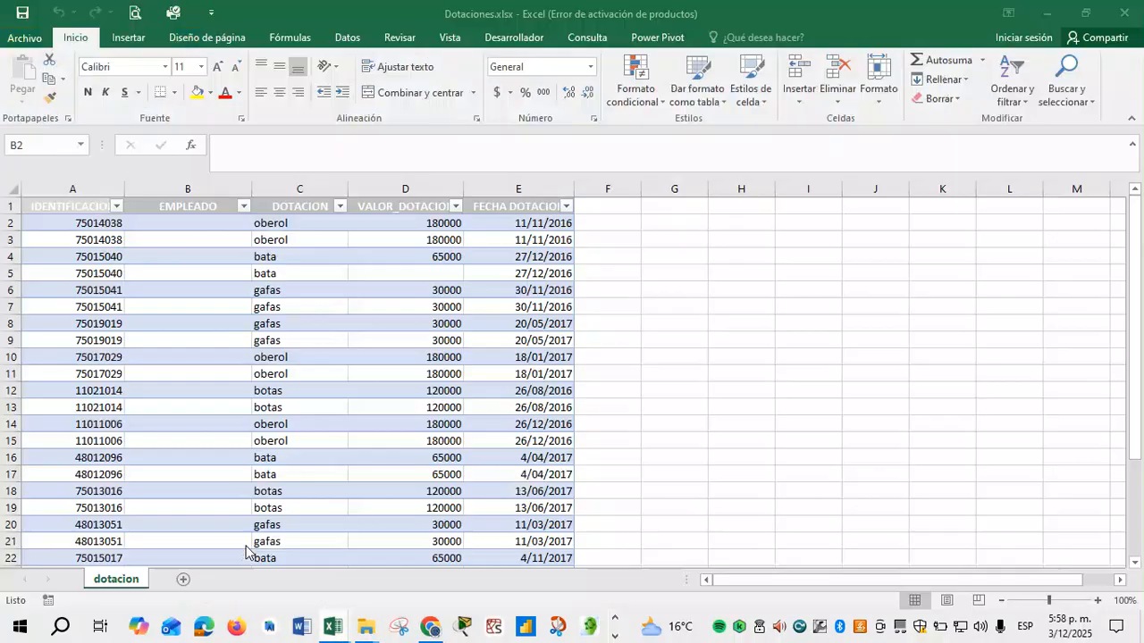
Begin a BUSCARV formula in cell B2 of the EMPLEADO column with the same row's IDENTIFICACION as the lookup value.
click(107, 231)
click(186, 230)
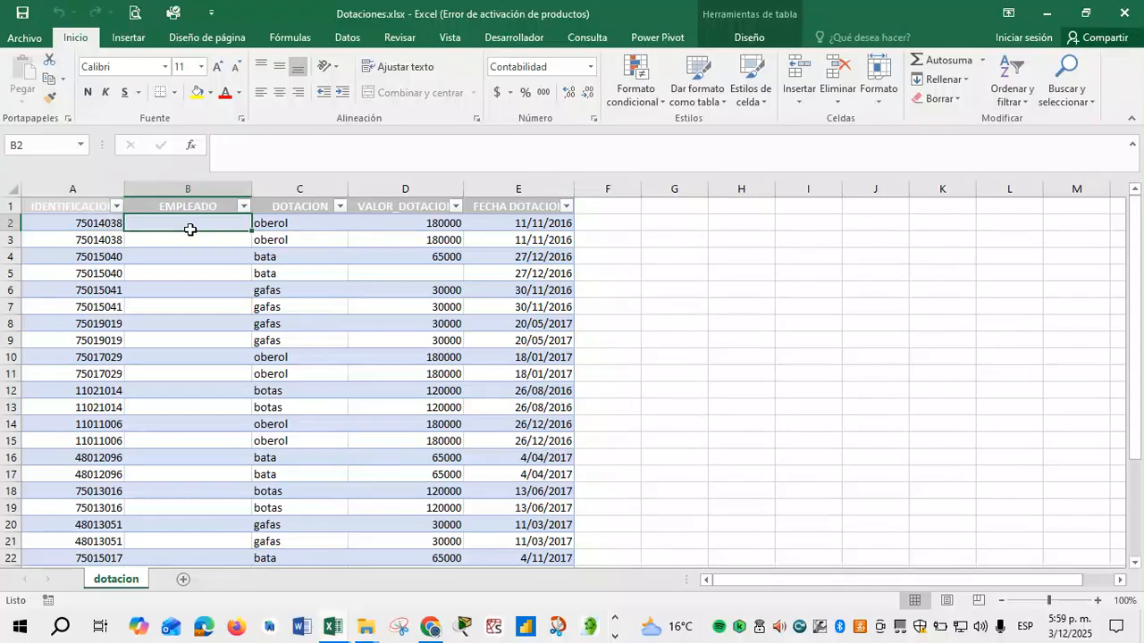
text(=)
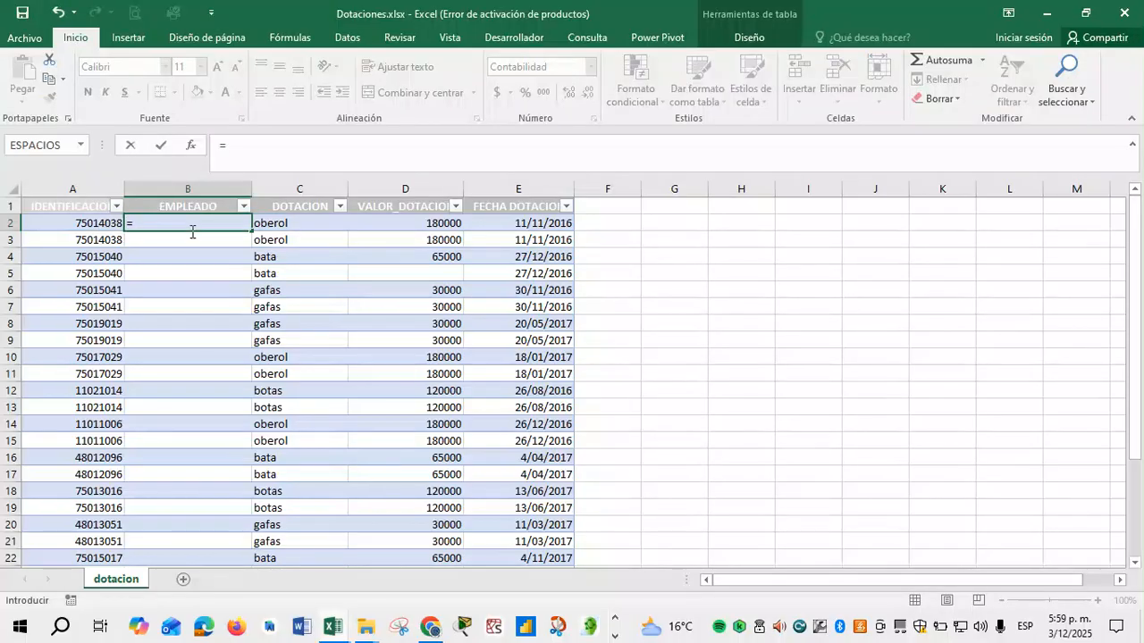
text(bus)
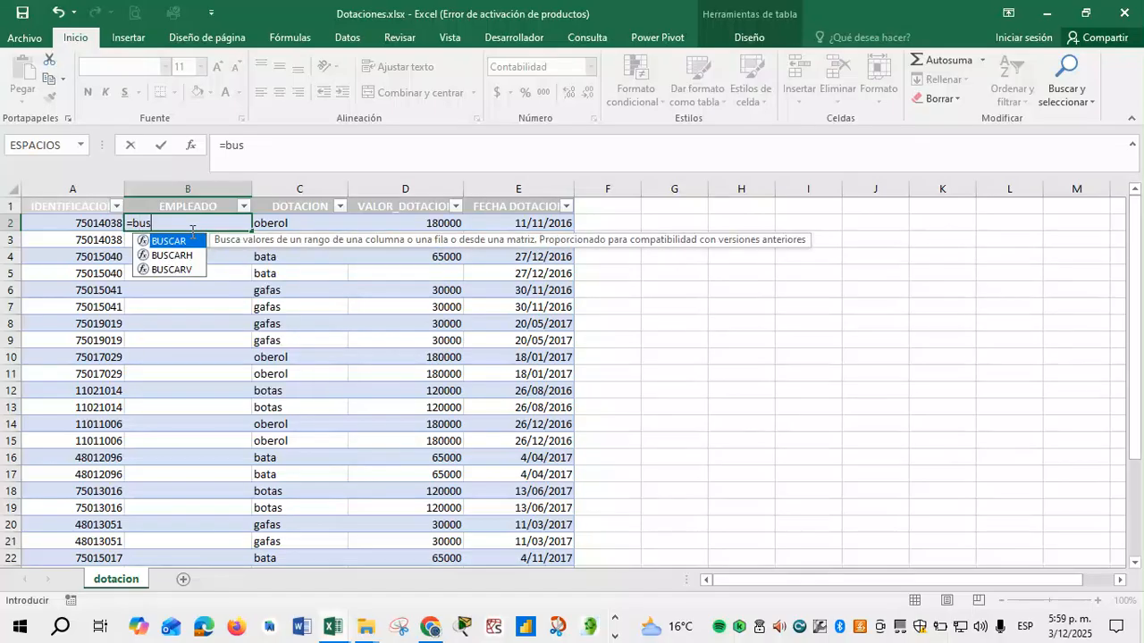
text(car)
click(168, 271)
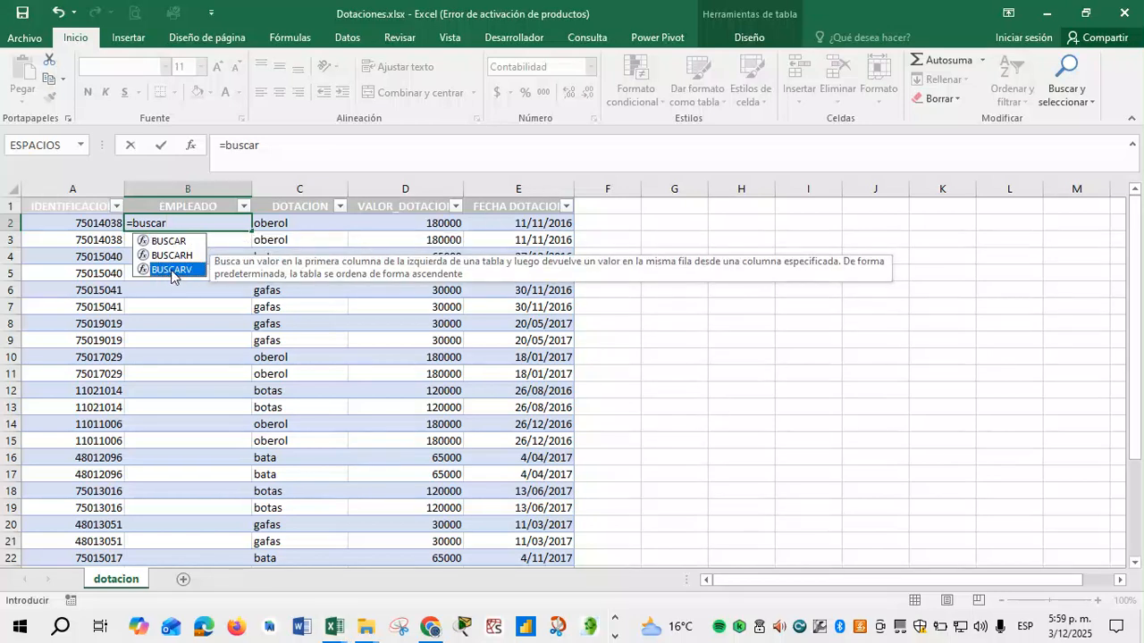
double_click(172, 271)
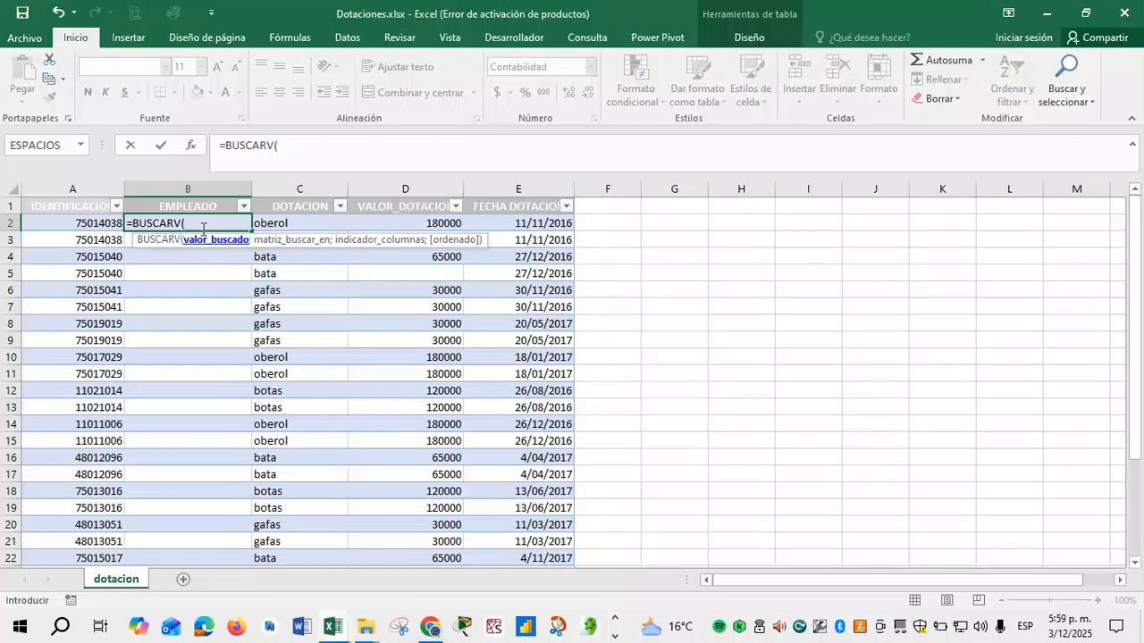
click(90, 228)
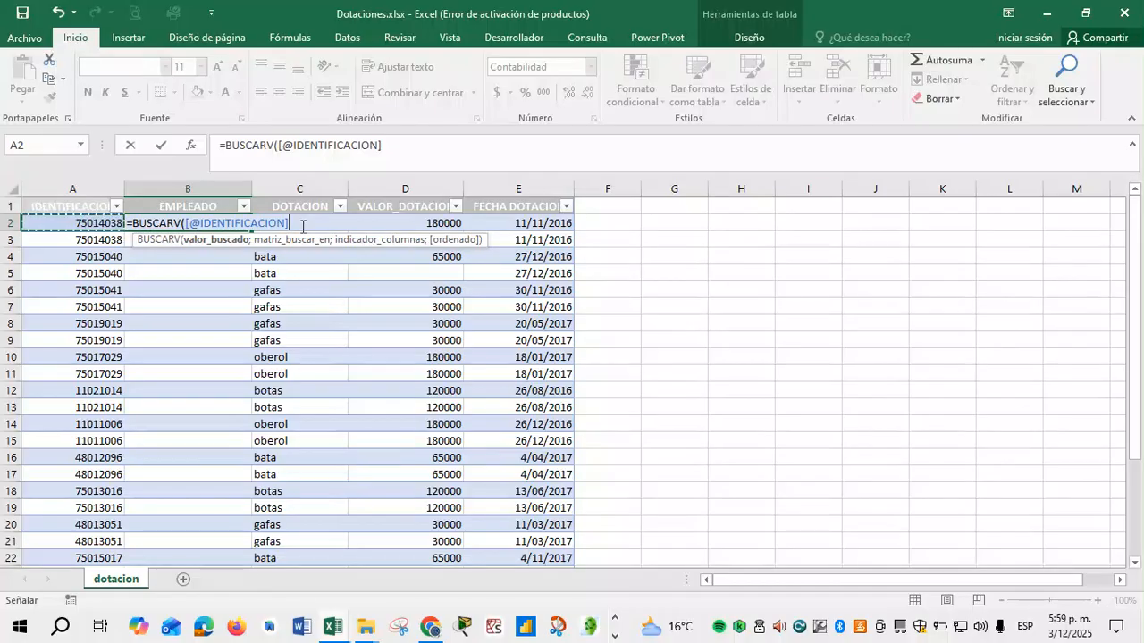
text(;)
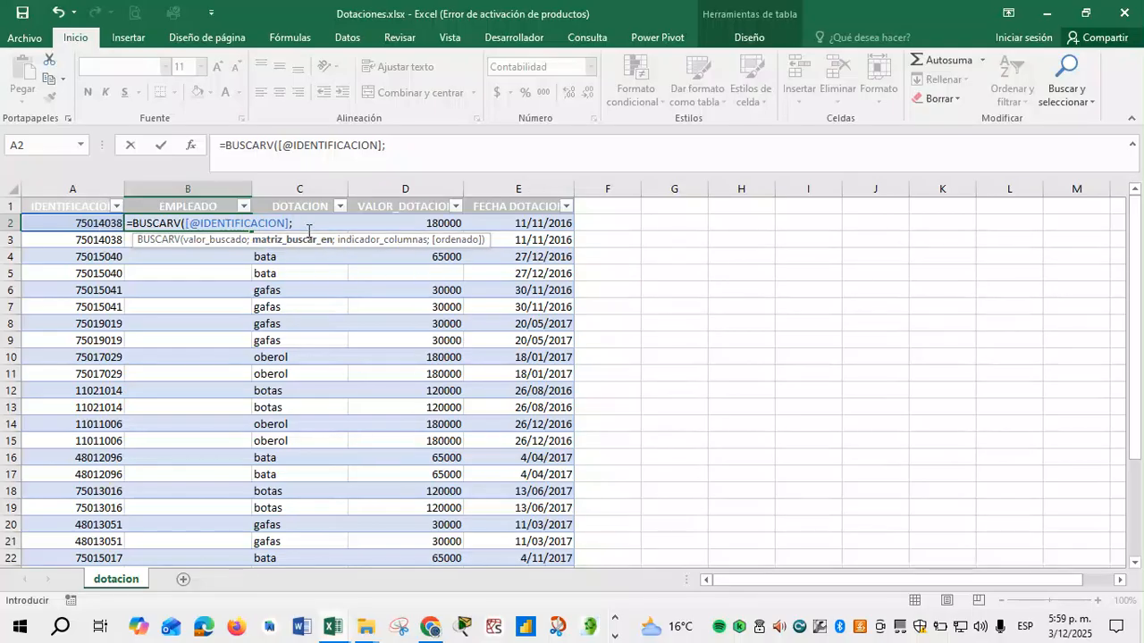
Set the formula's lookup range to the whole EMPLEADOS table, headers included, on the planta sheet of Empleados.xlsx.
click(332, 626)
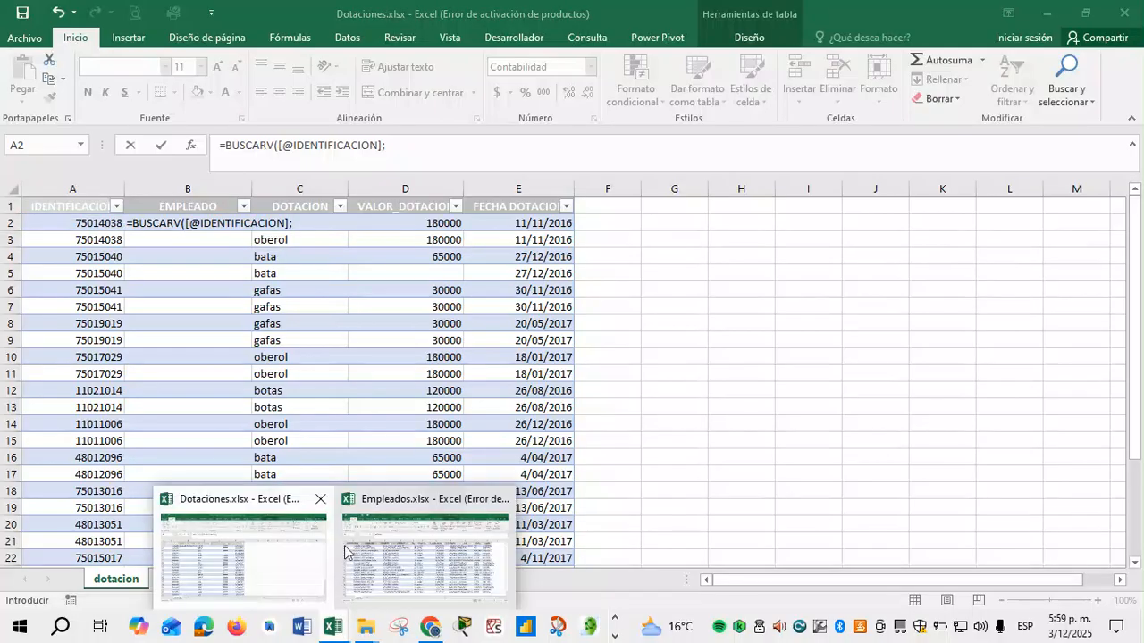
click(399, 552)
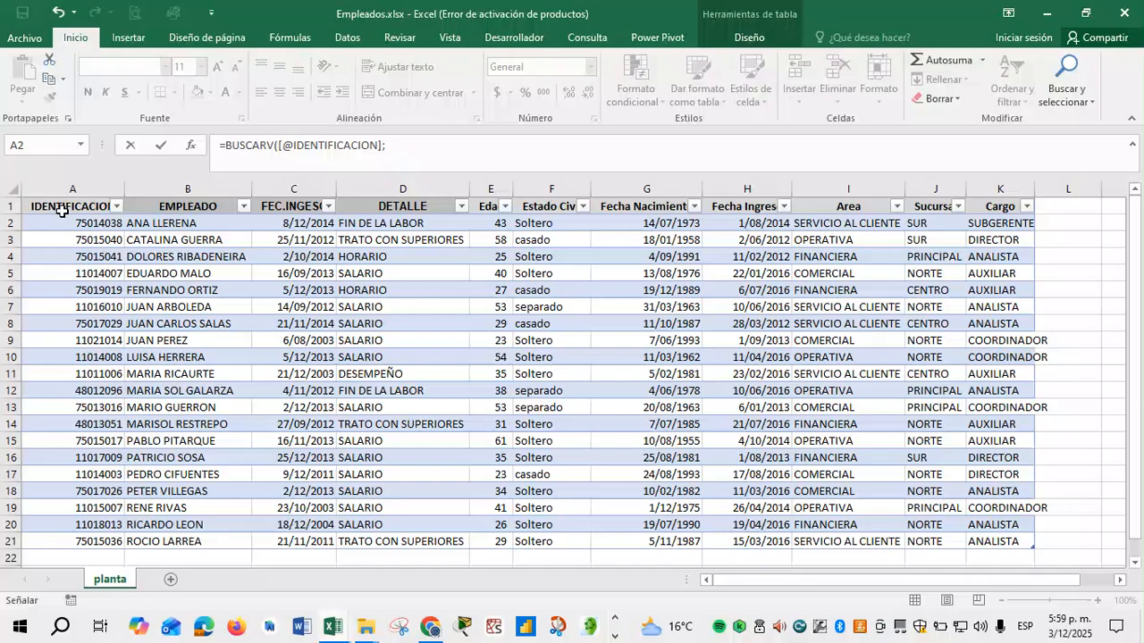
drag(62, 211, 997, 474)
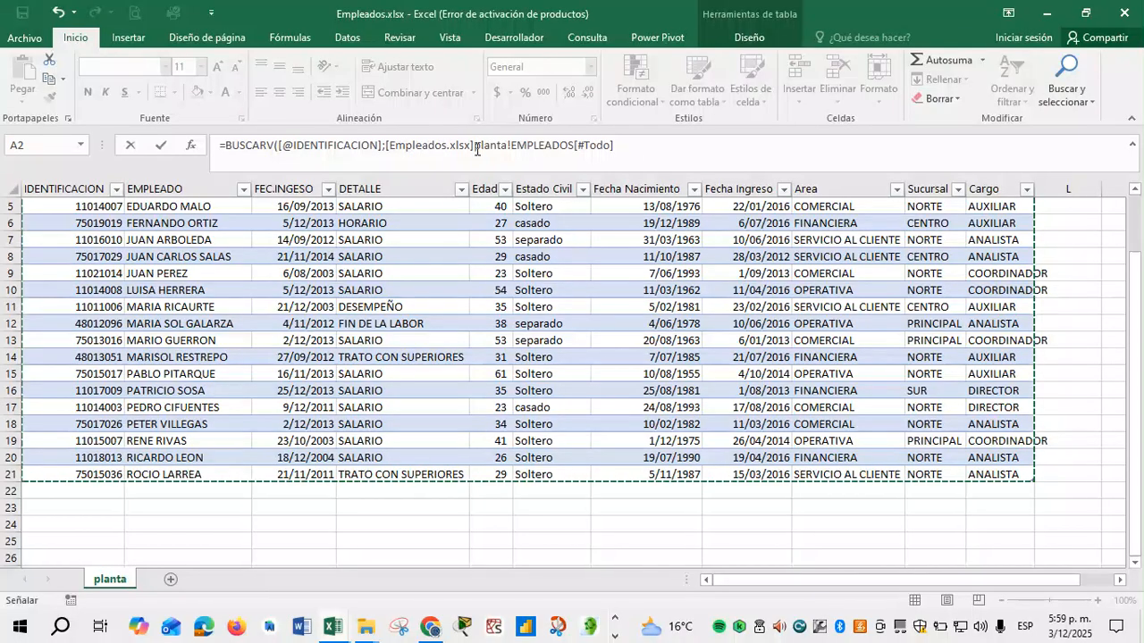
click(625, 153)
click(625, 152)
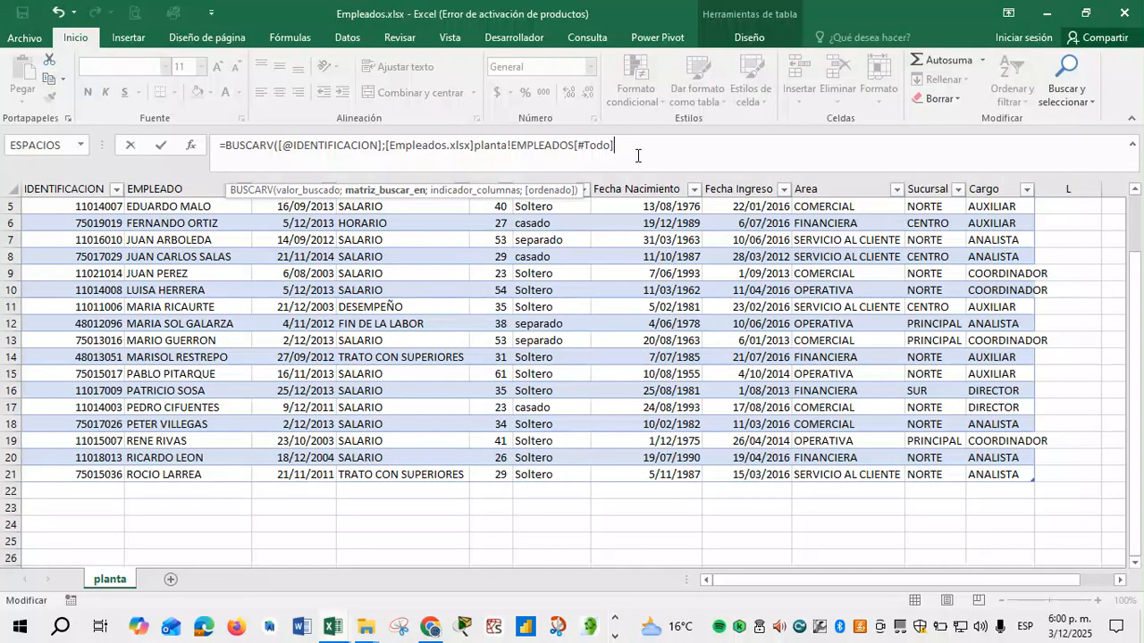
Complete the BUSCARV formula with column index 2 and FALSO for an exact match, filling the EMPLEADO column.
text(;2)
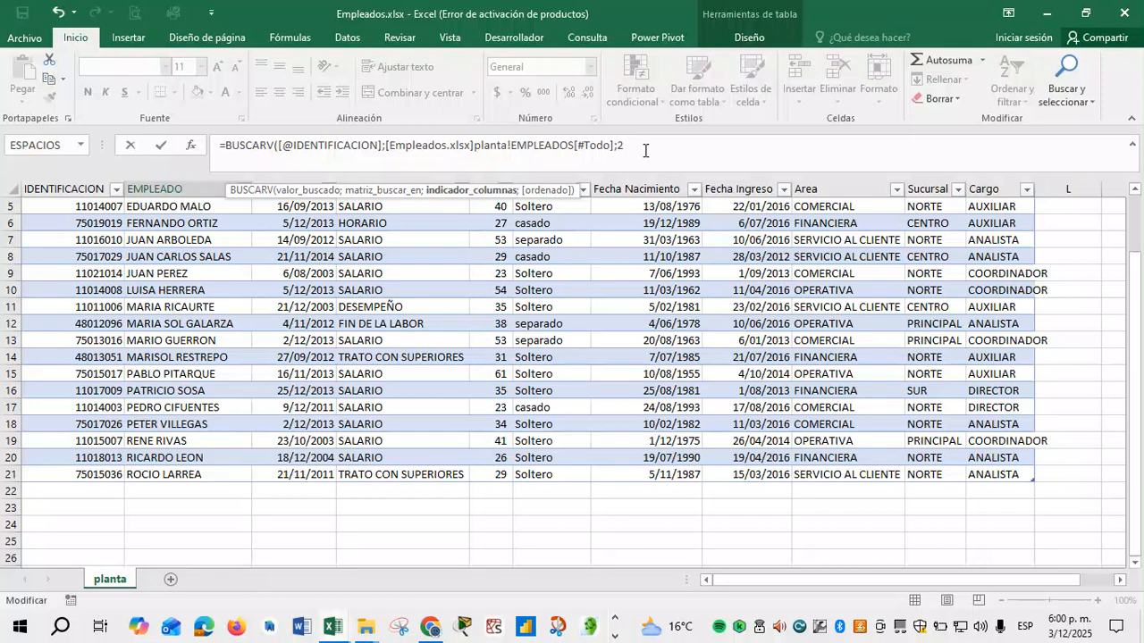
text(;)
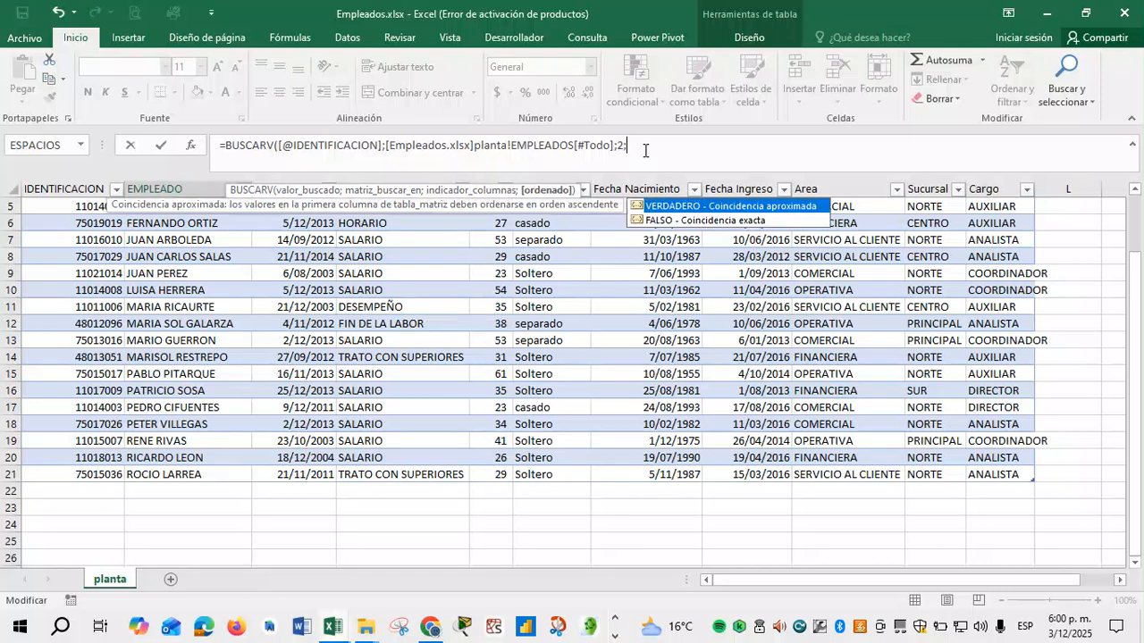
click(663, 222)
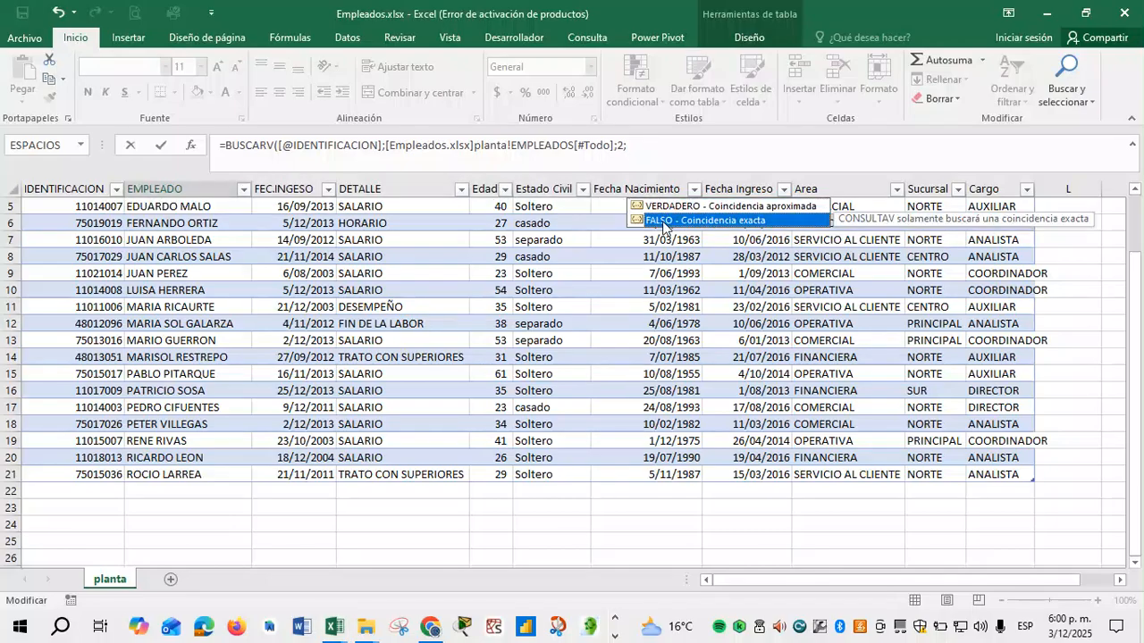
double_click(663, 221)
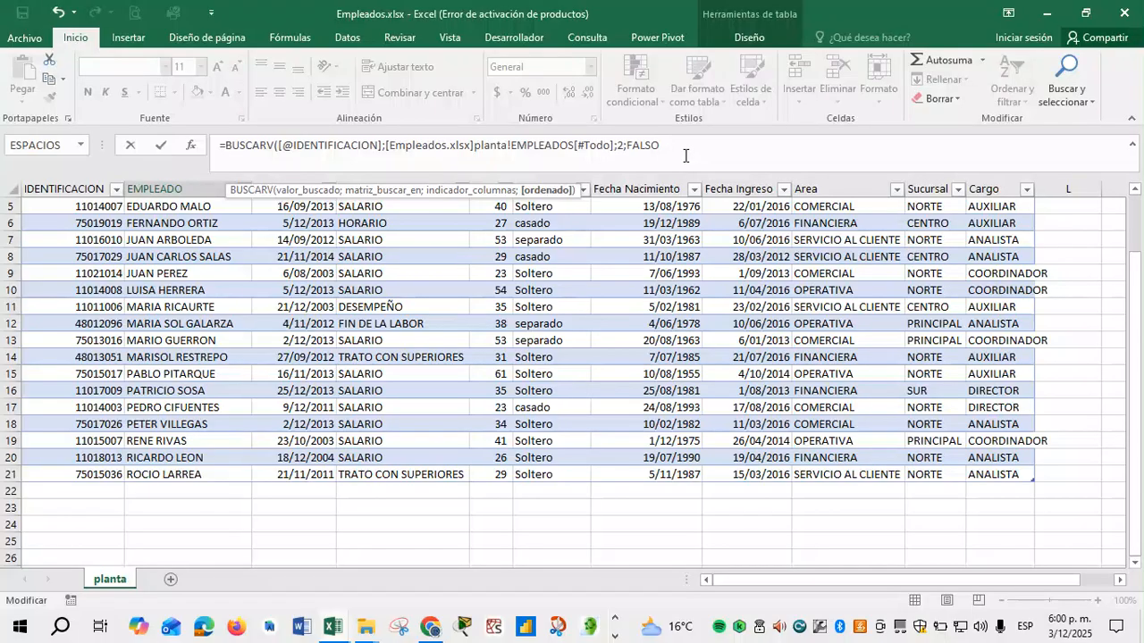
text())
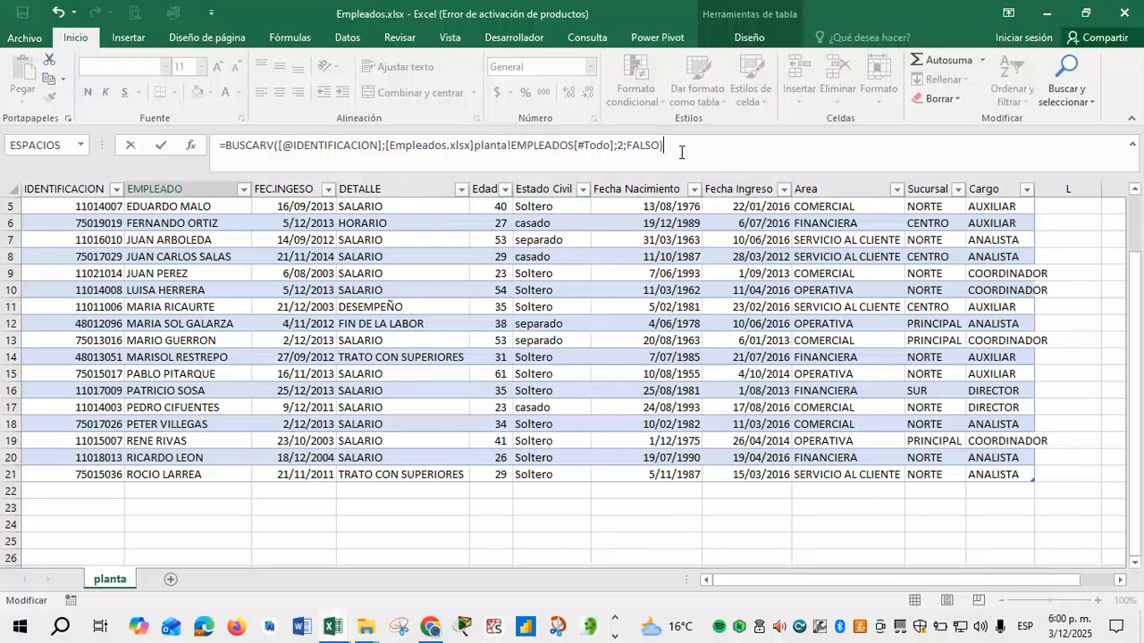
key(Return)
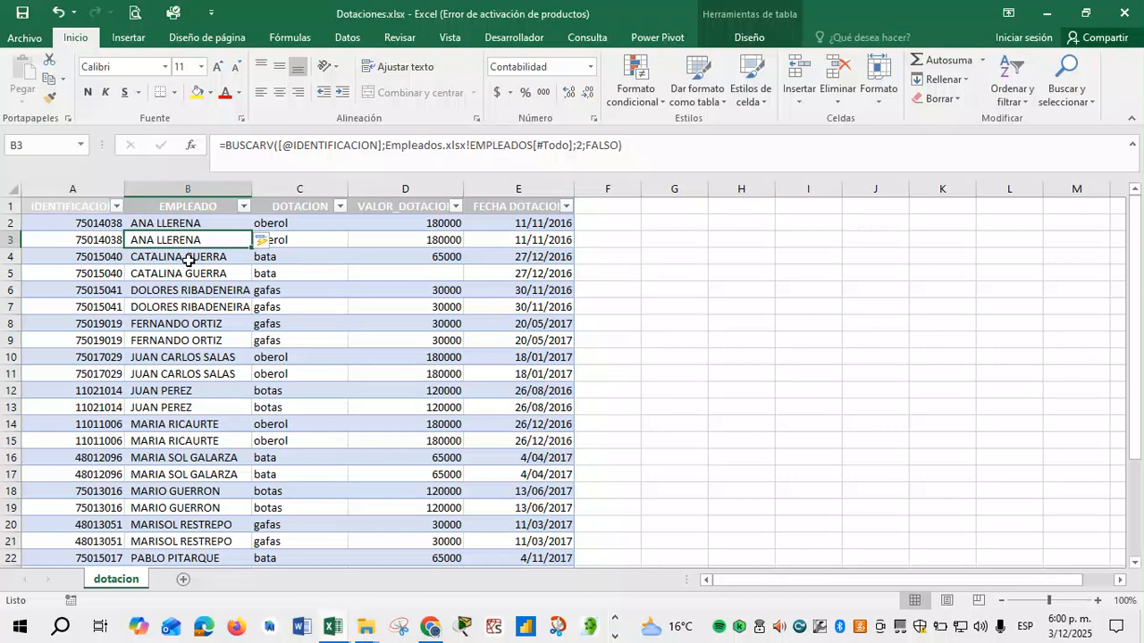
Review the employee names filled into the EMPLEADO column and the BUSCARV formula behind them.
drag(187, 252, 192, 393)
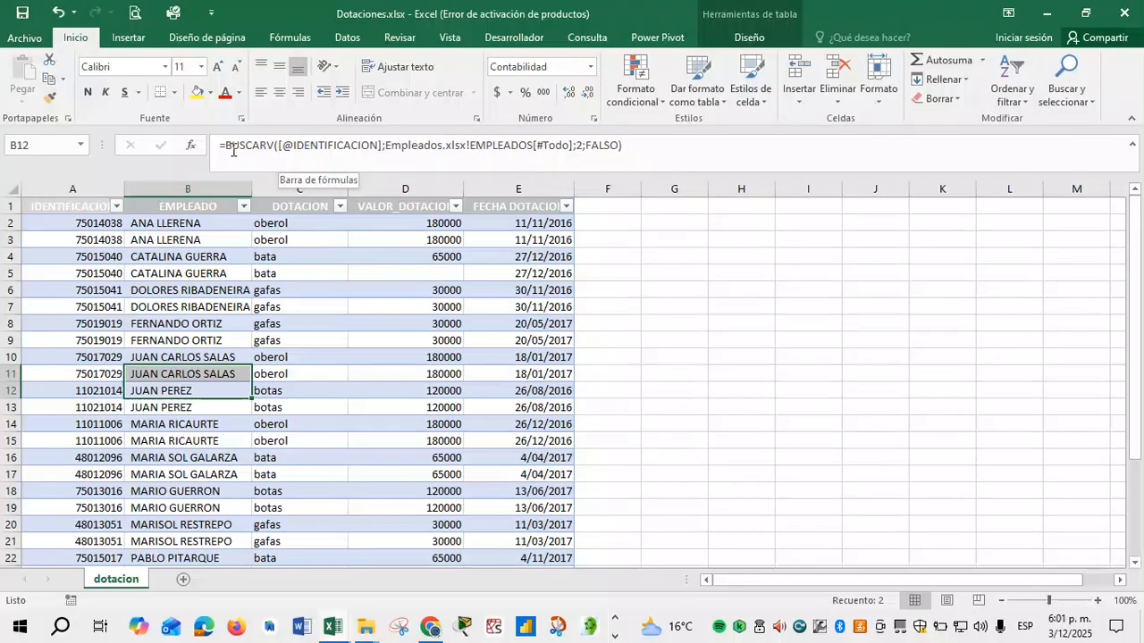
drag(229, 147, 624, 147)
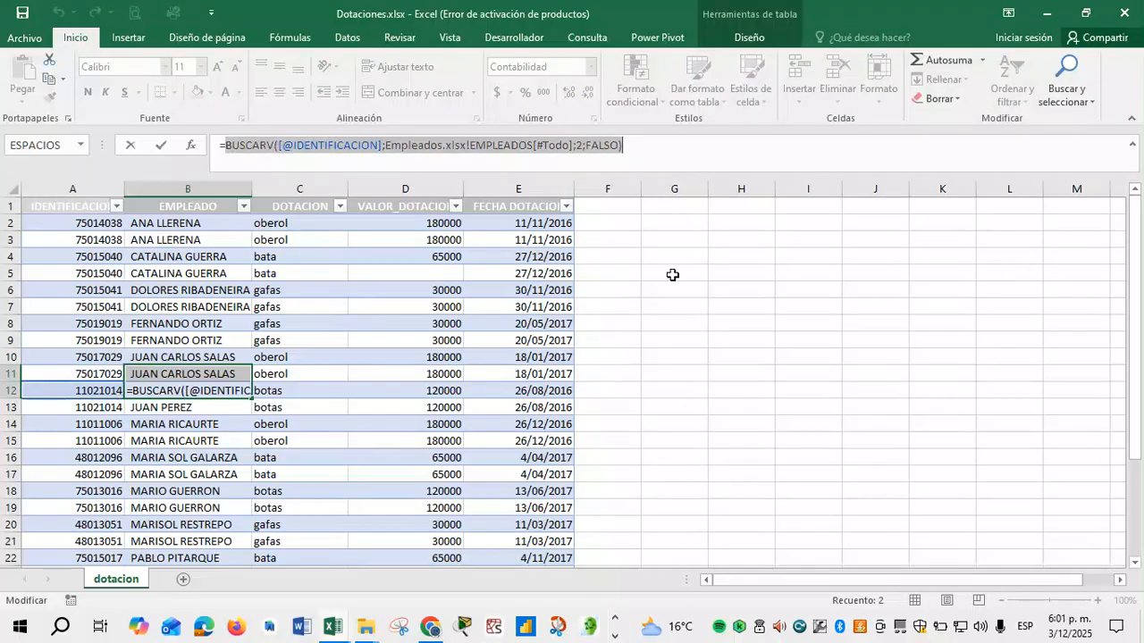
key(Return)
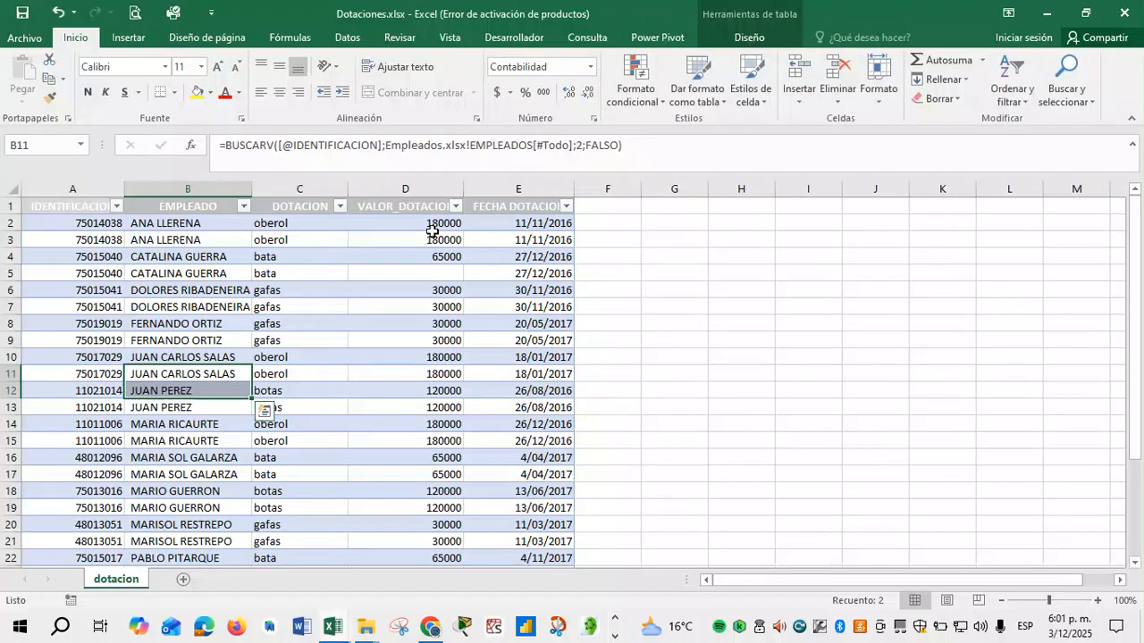
click(197, 213)
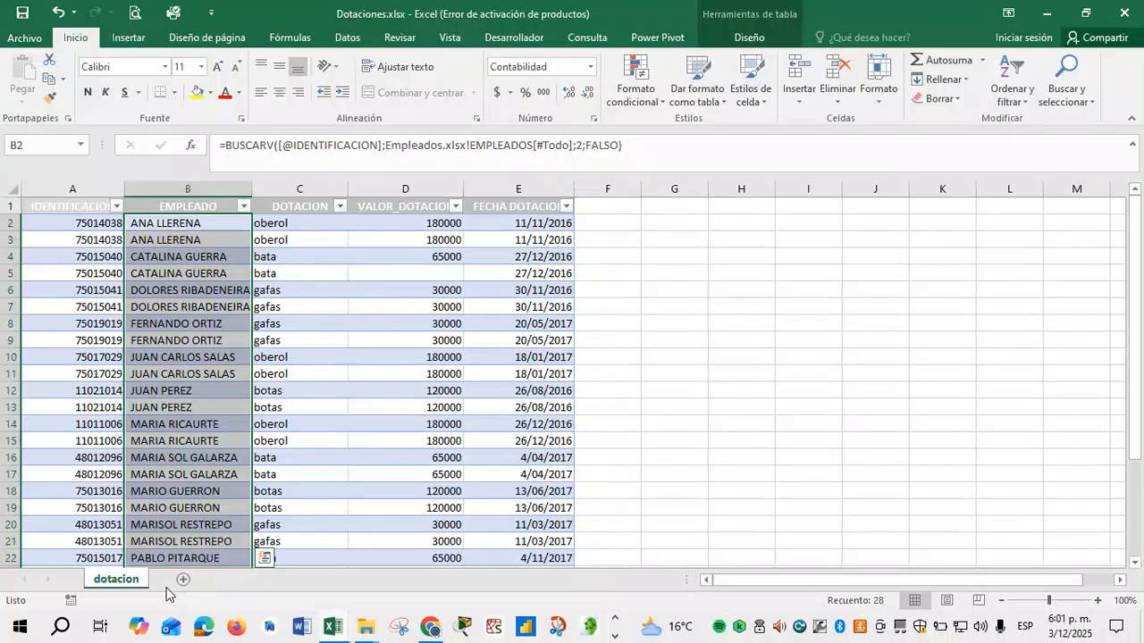
click(642, 364)
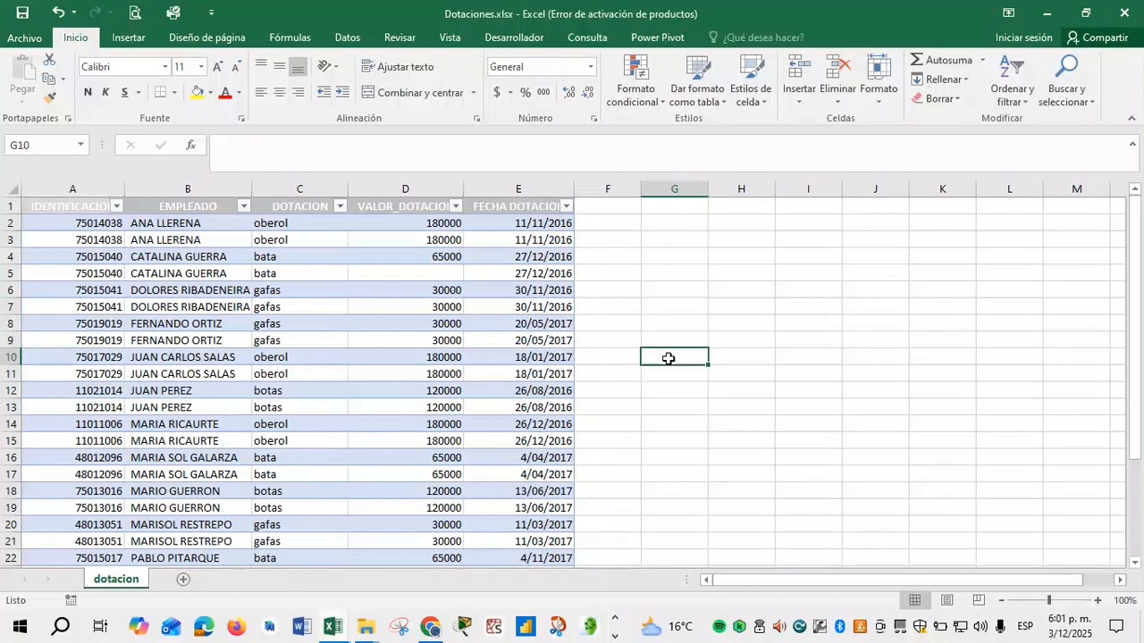
Replace the BUSCARV formulas in the EMPLEADO column with their results by copying the data cells and pasting them in place as values.
click(197, 214)
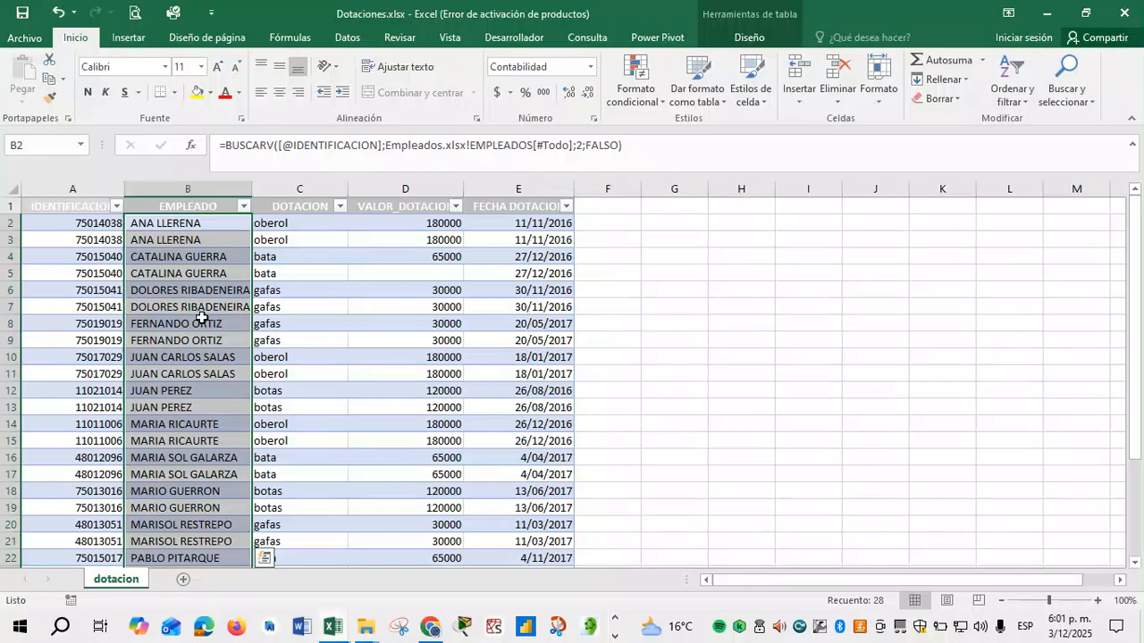
click(294, 309)
click(201, 199)
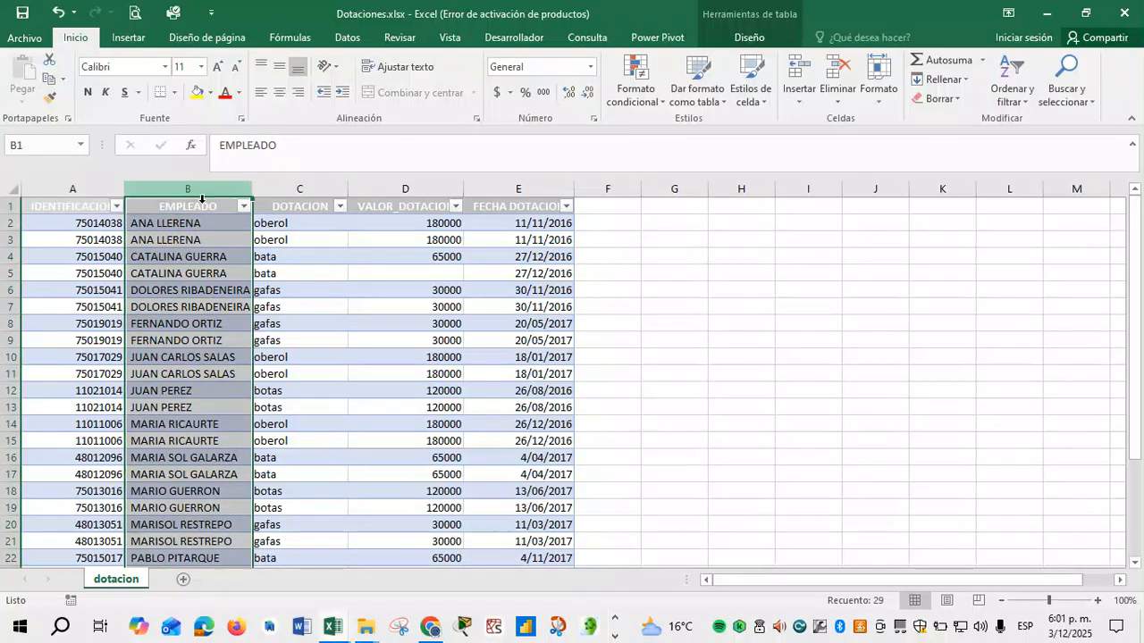
mouse_move(1142, 252)
mouse_down()
mouse_move(1141, 447)
mouse_move(1141, 252)
mouse_up()
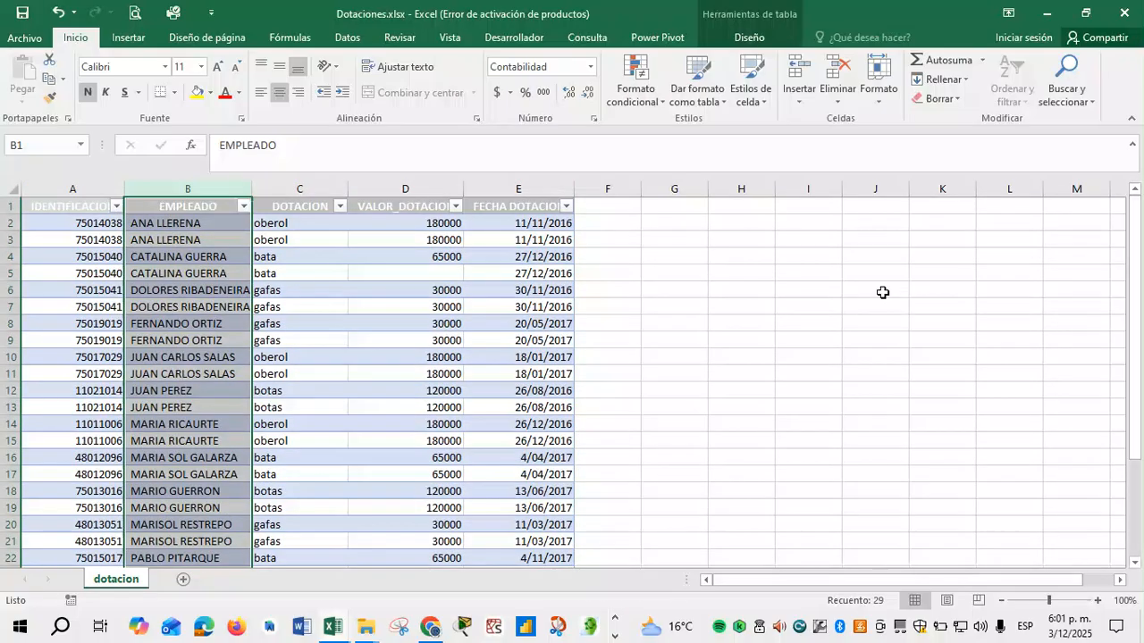
click(246, 375)
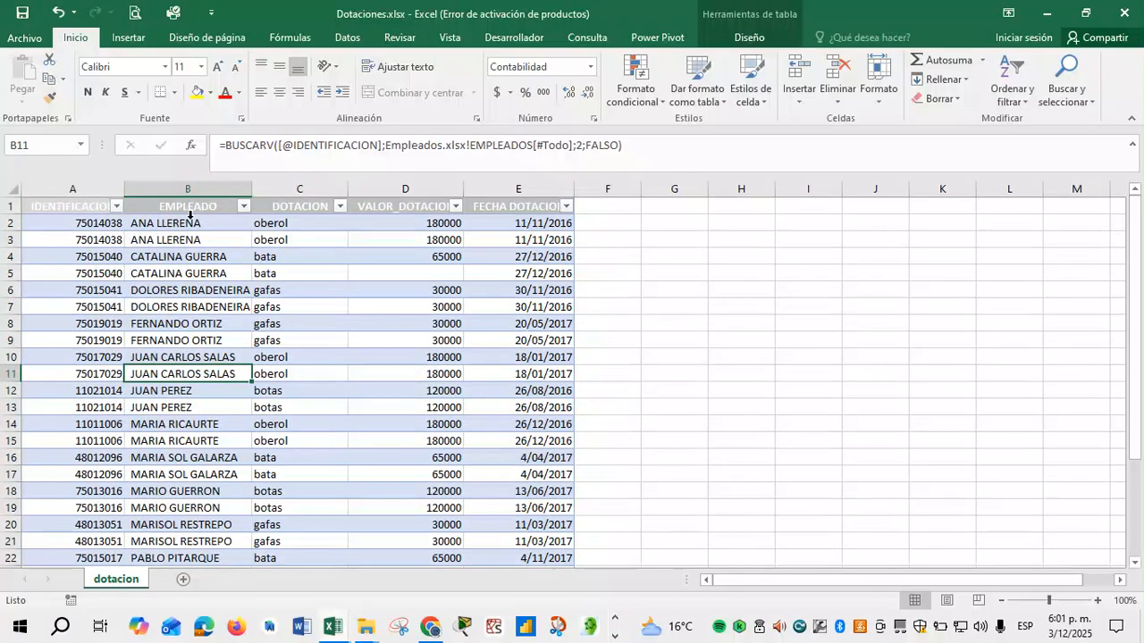
click(189, 211)
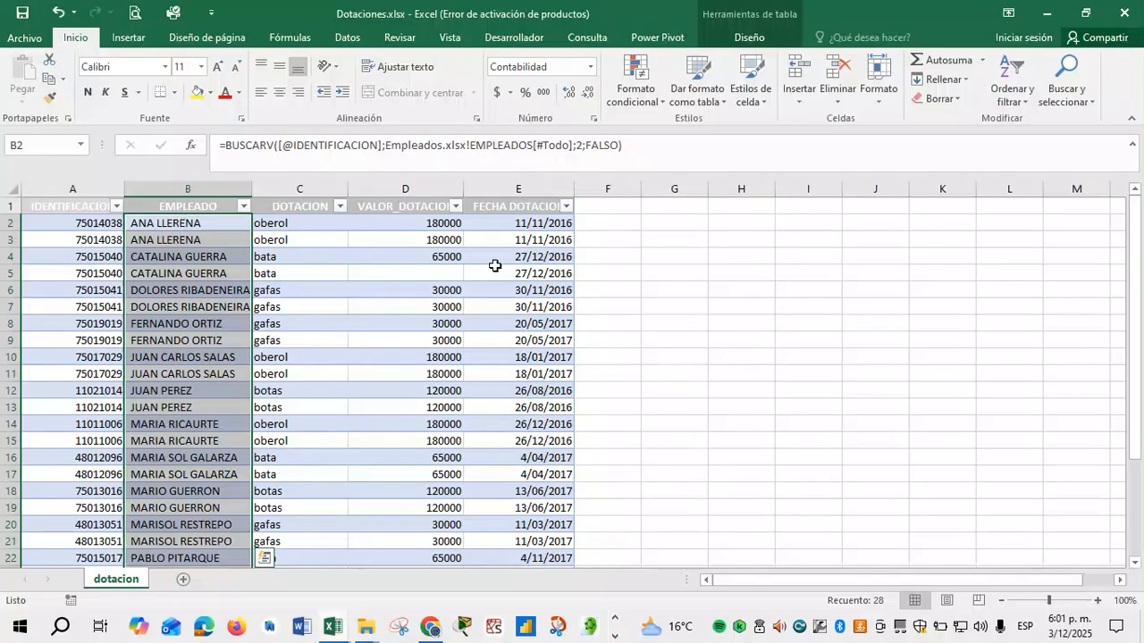
drag(1136, 268, 1136, 363)
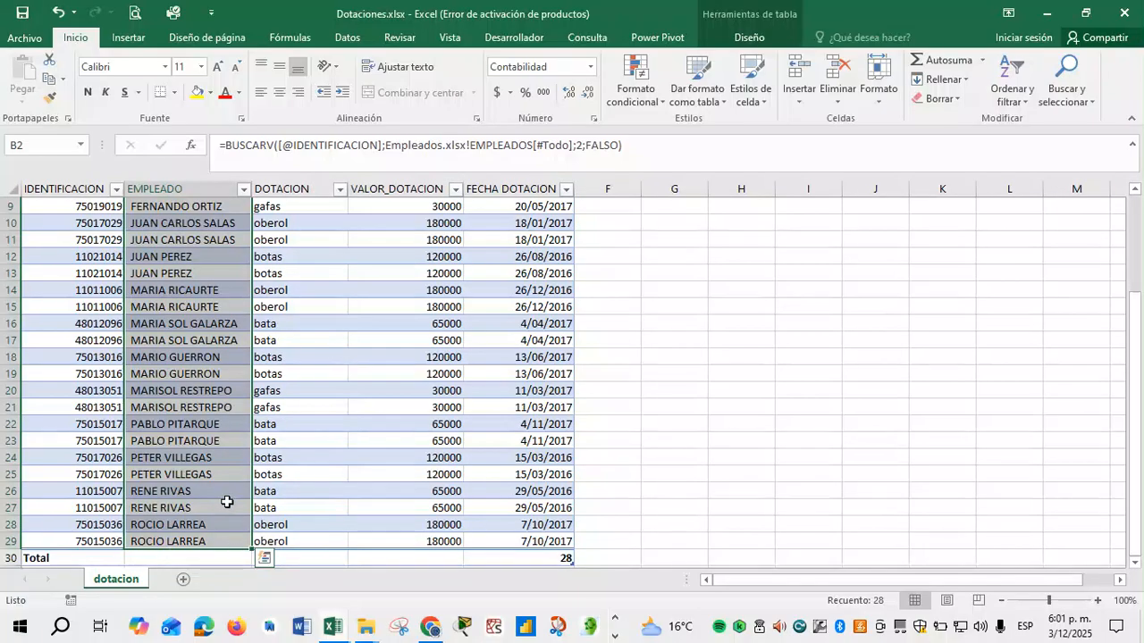
drag(1136, 422, 1136, 325)
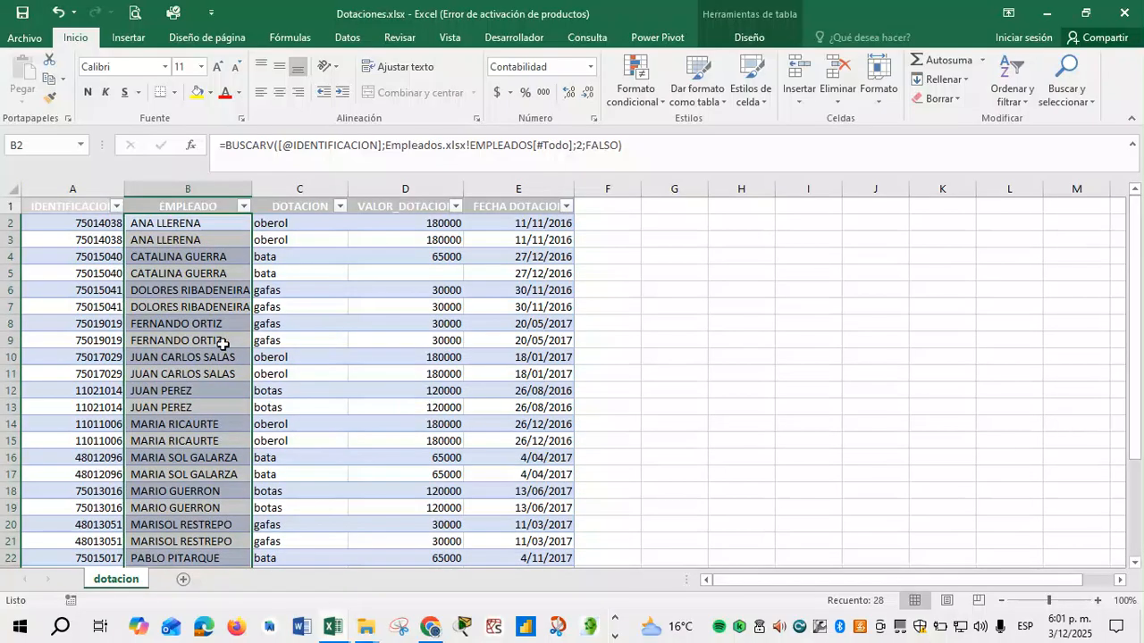
right_click(210, 225)
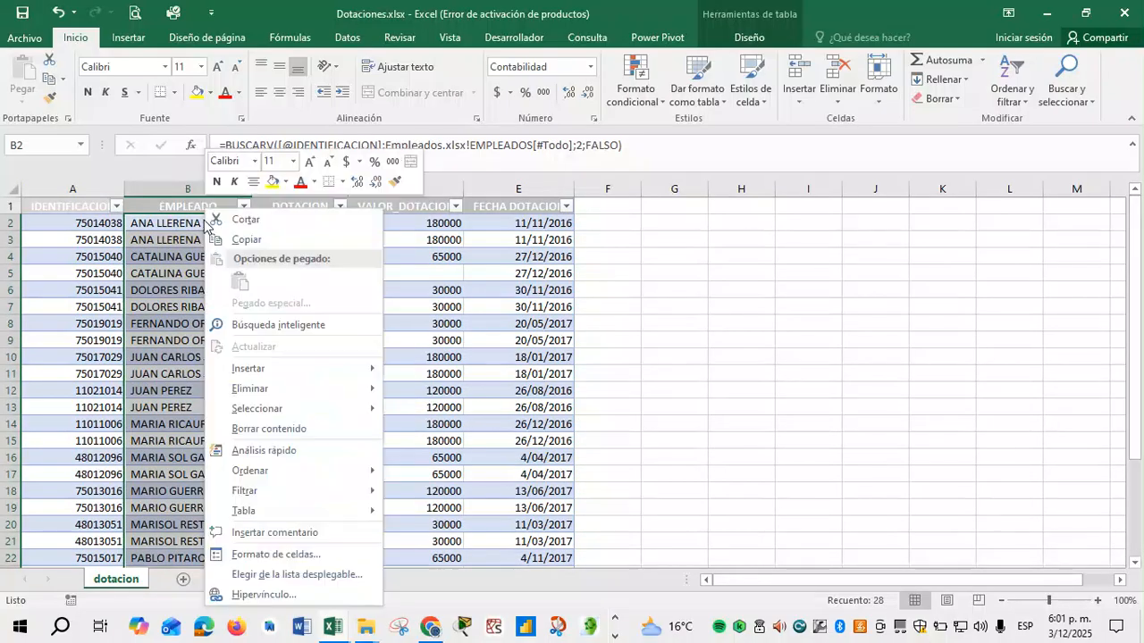
click(247, 240)
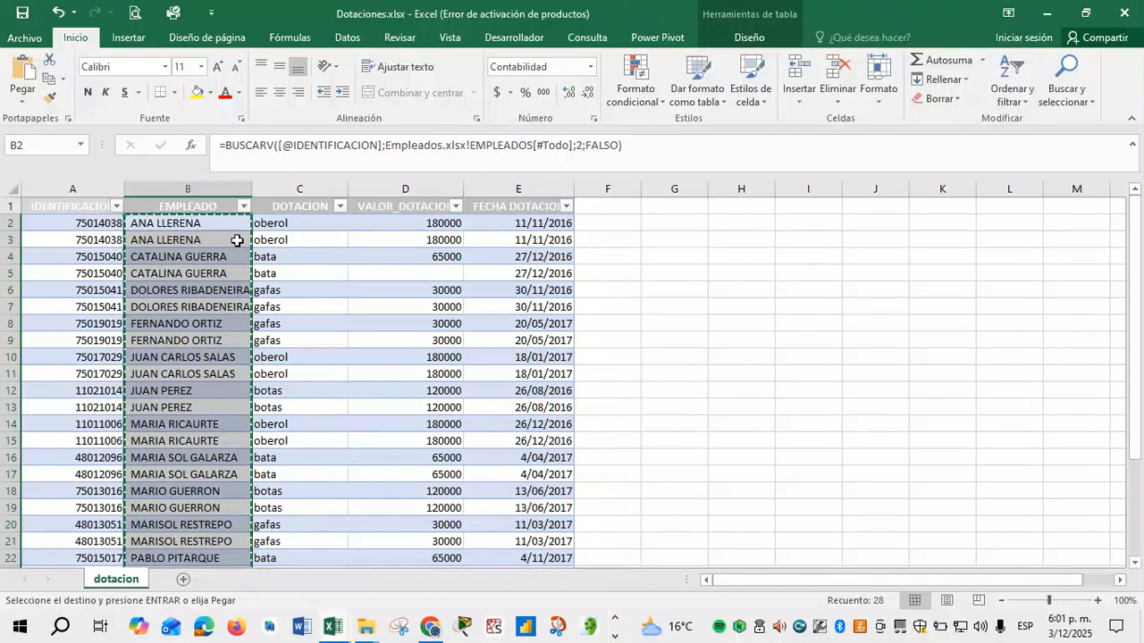
right_click(182, 224)
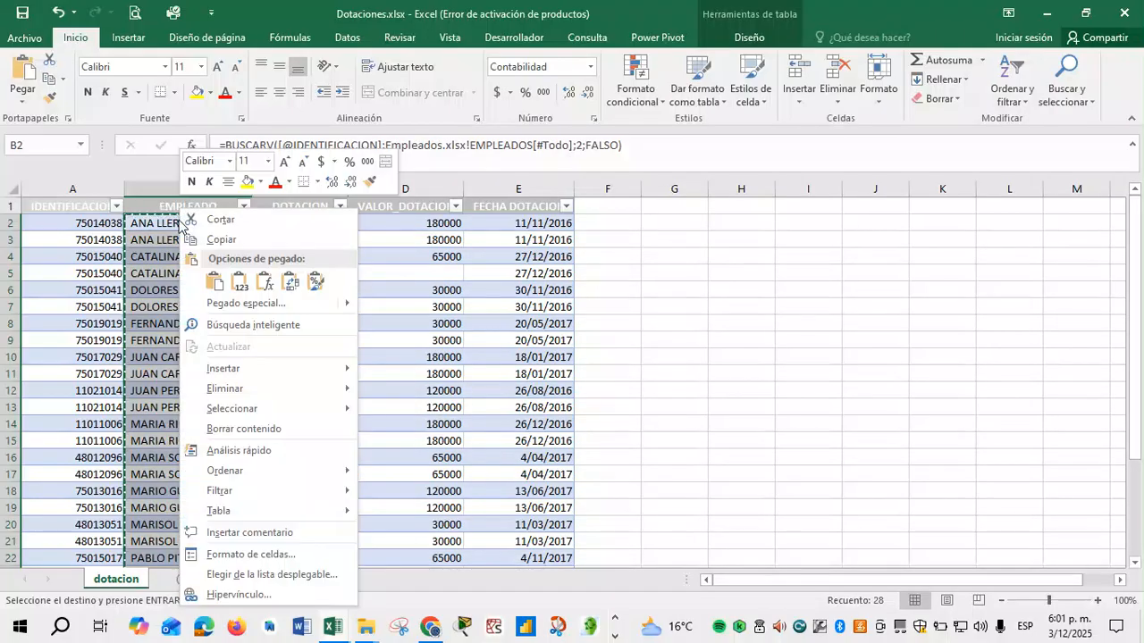
click(242, 286)
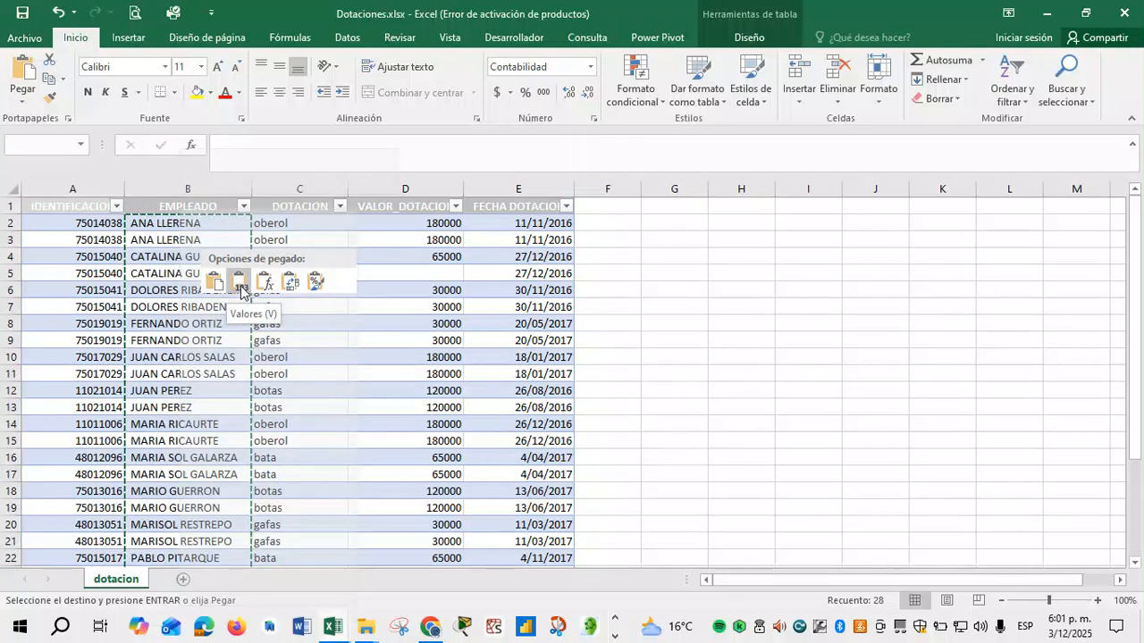
Check the EMPLEADO cells against their IDENTIFICACION entries for plain text instead of formulas, and end the copy mode.
click(159, 275)
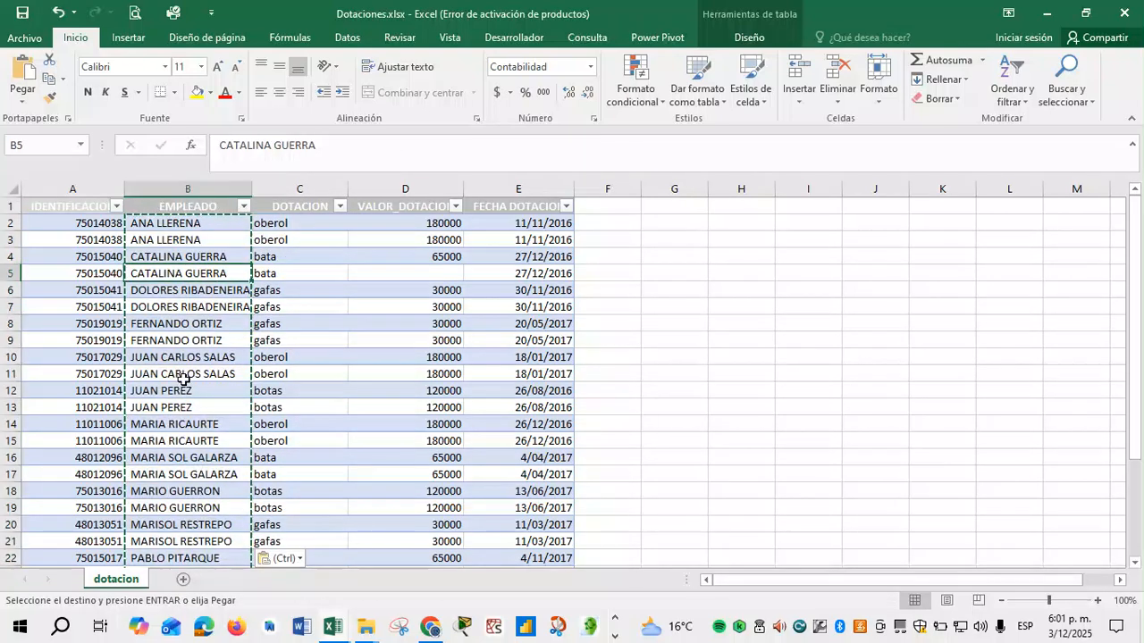
click(182, 375)
click(180, 477)
drag(188, 506, 186, 491)
drag(181, 390, 183, 376)
click(187, 306)
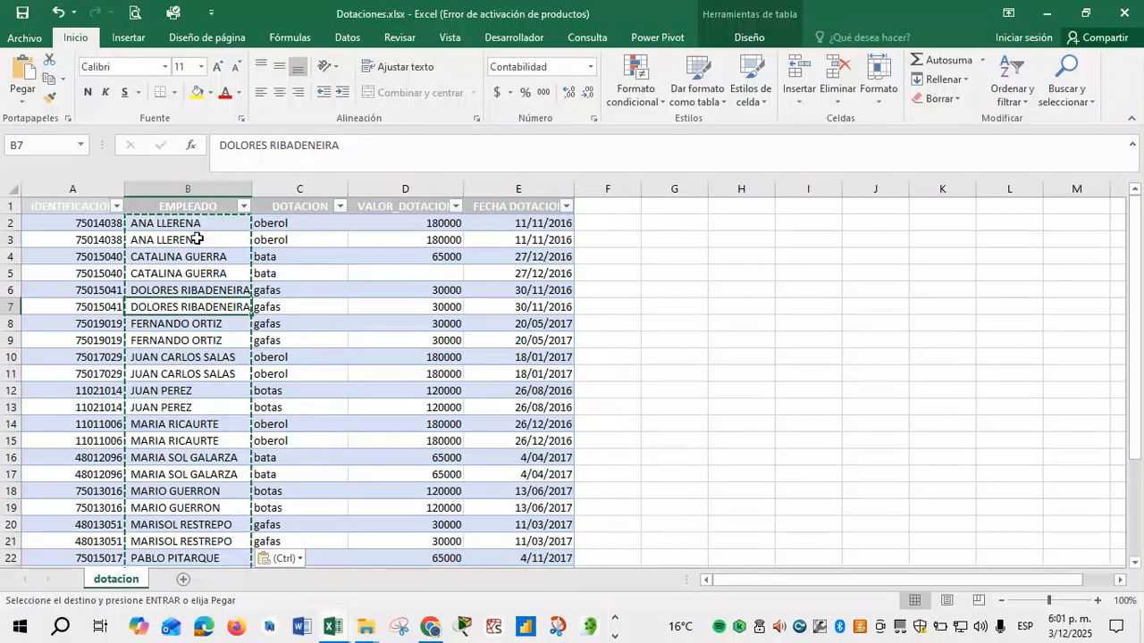
drag(188, 222, 187, 491)
click(85, 257)
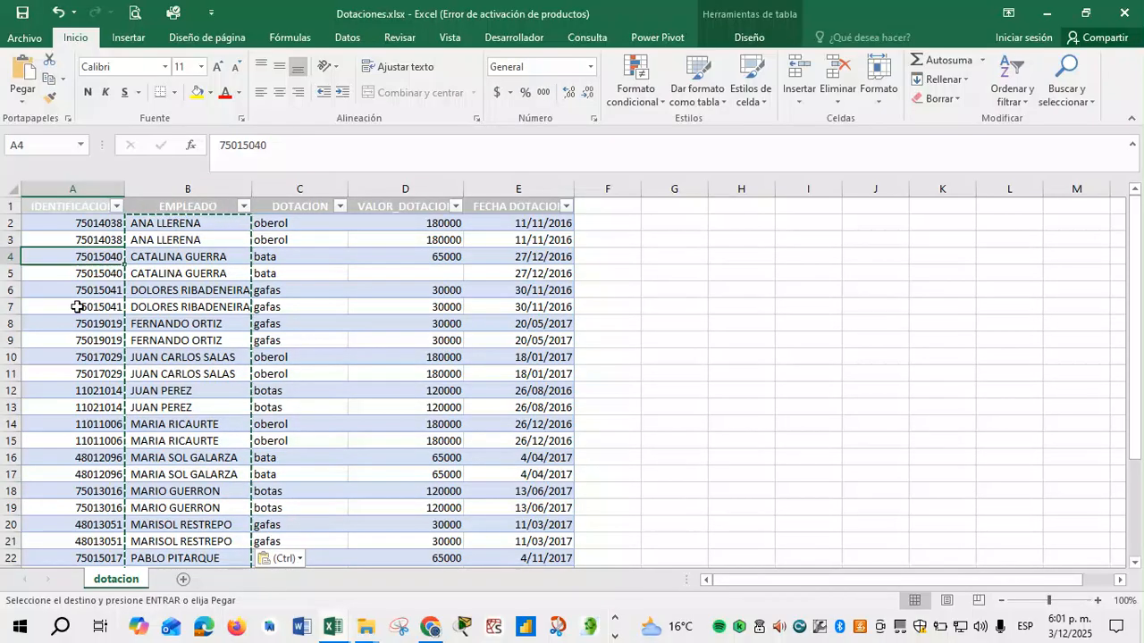
click(63, 315)
click(62, 391)
click(204, 324)
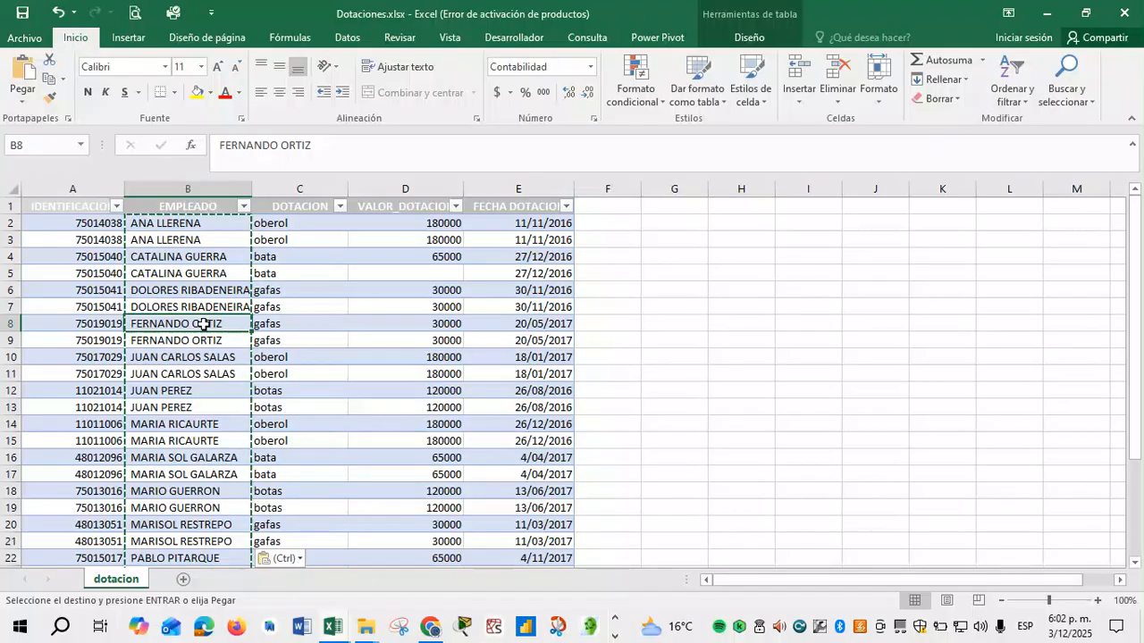
key(Escape)
click(195, 291)
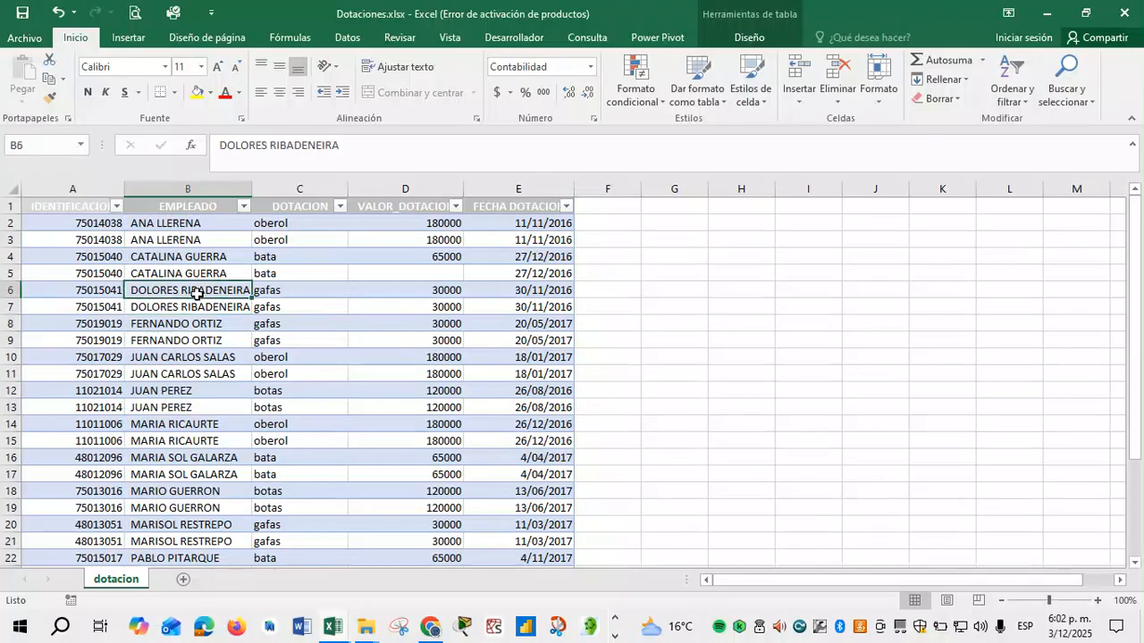
click(205, 274)
click(204, 259)
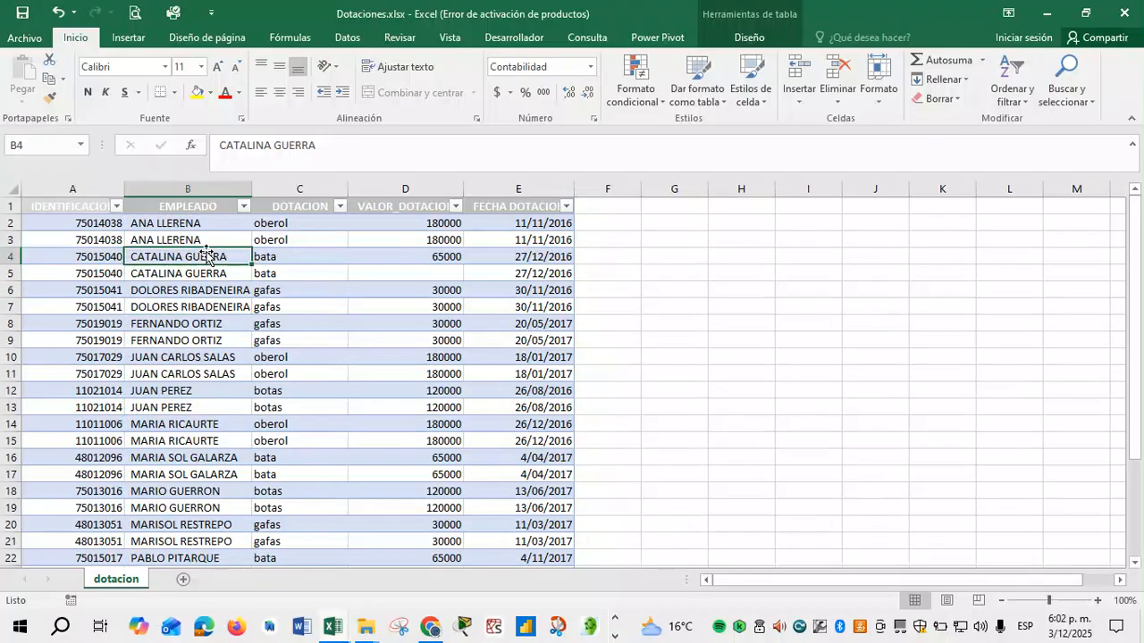
click(205, 242)
click(213, 228)
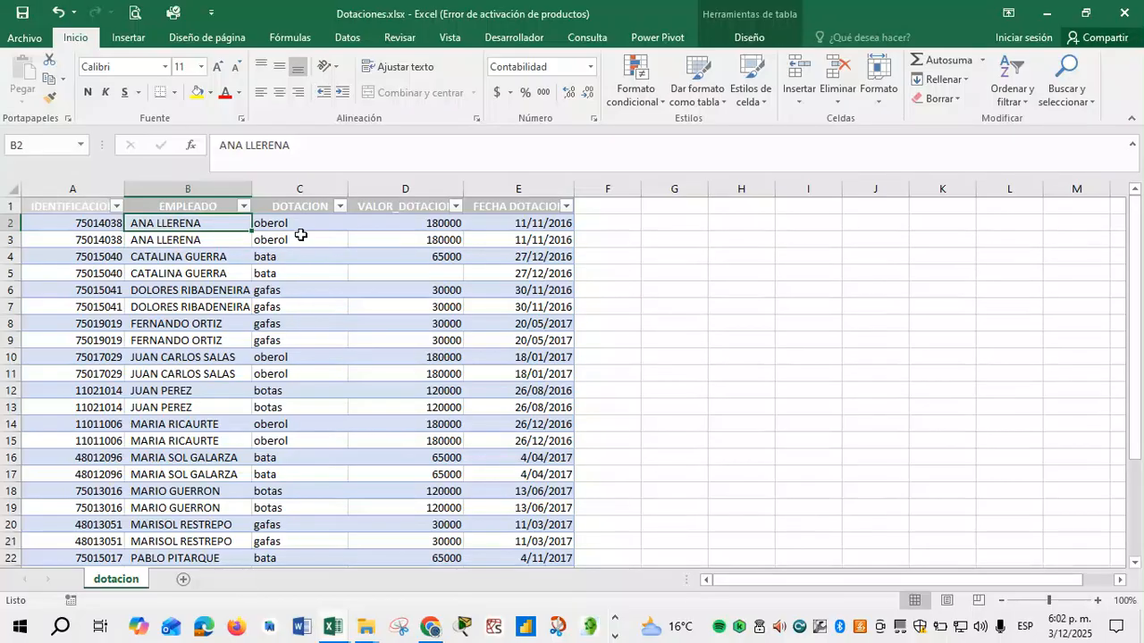
Enter a MAYUSC formula in cell G2 that converts the same row's DOTACION text to uppercase.
drag(300, 223, 306, 460)
click(690, 227)
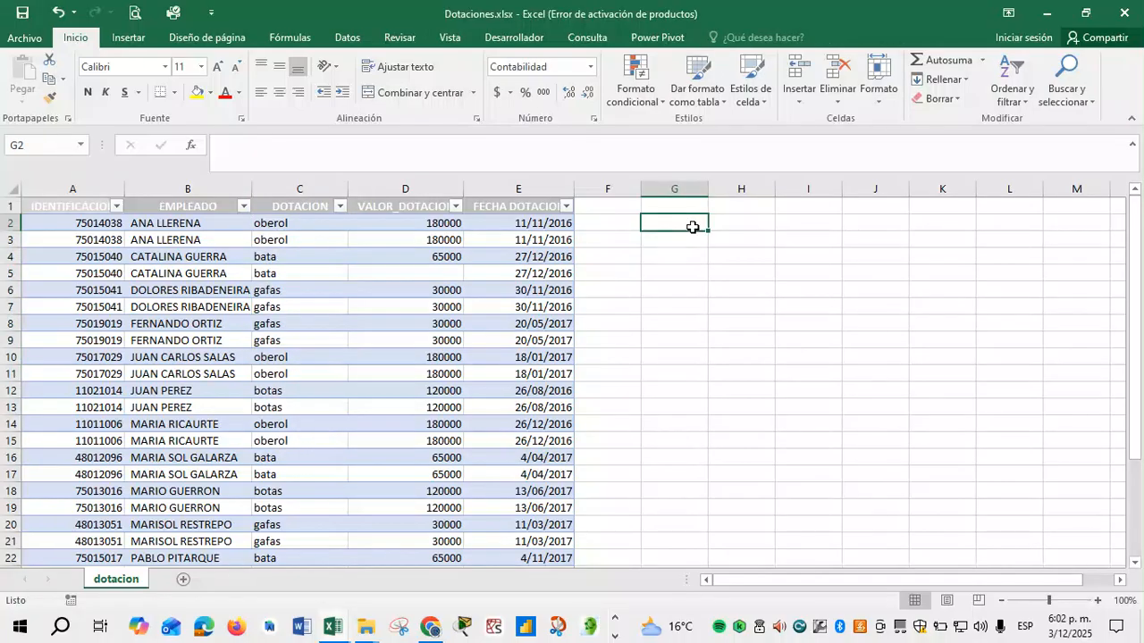
text(=)
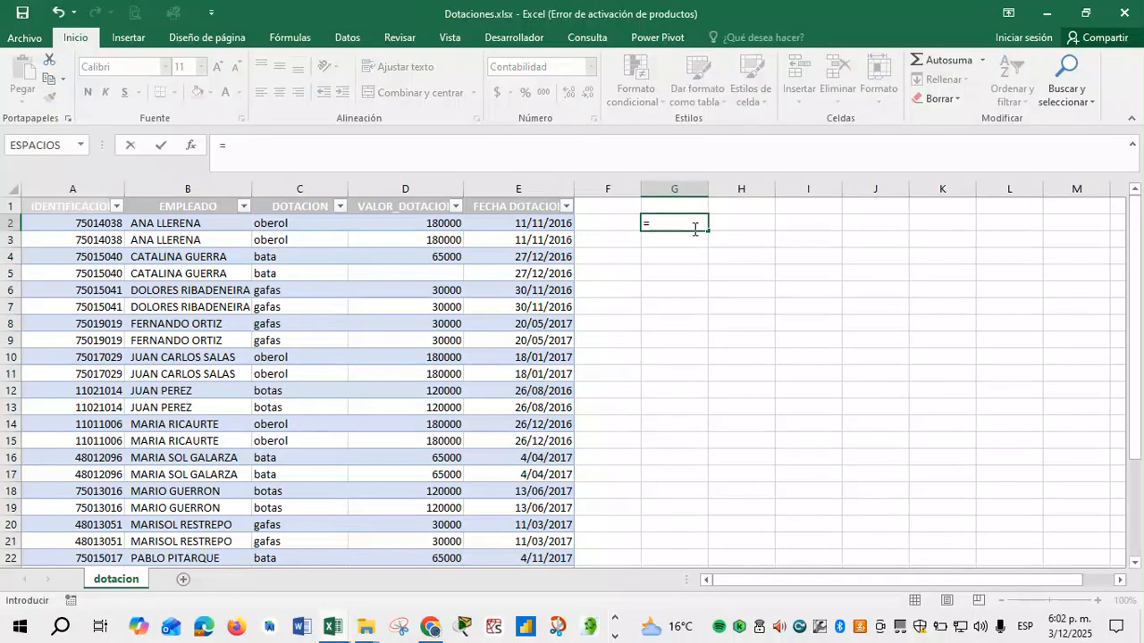
text(mayu)
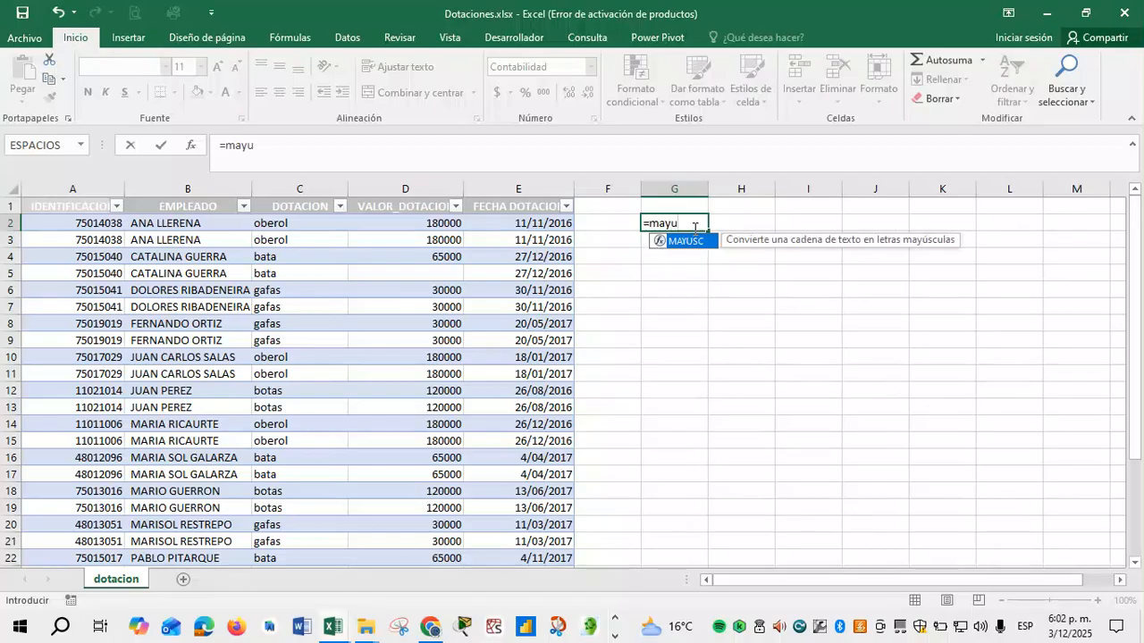
double_click(683, 243)
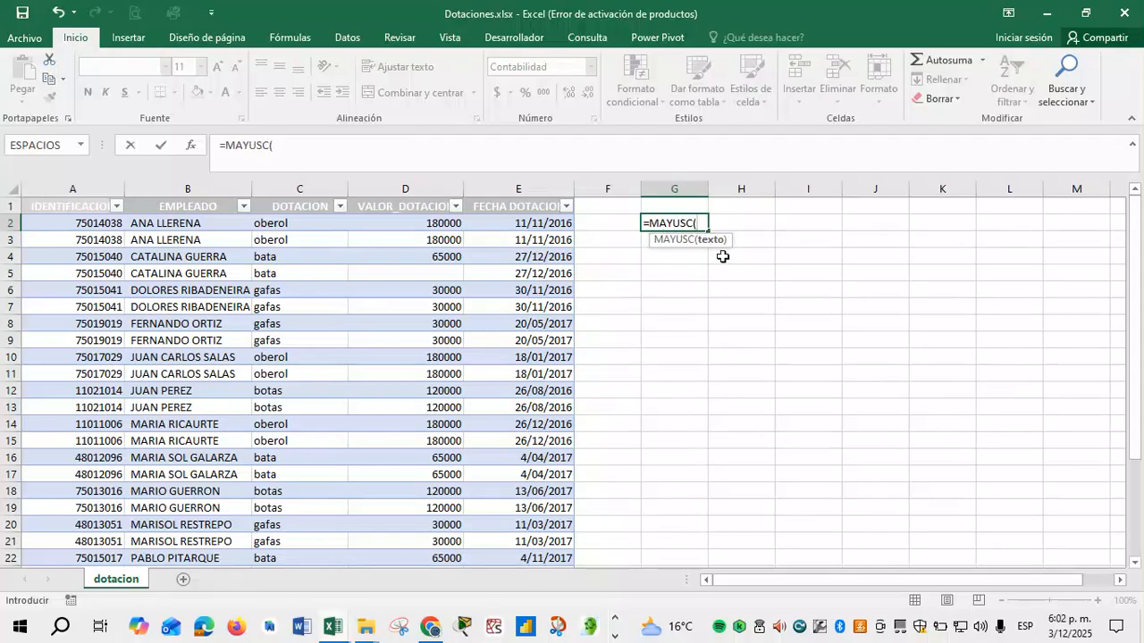
click(290, 230)
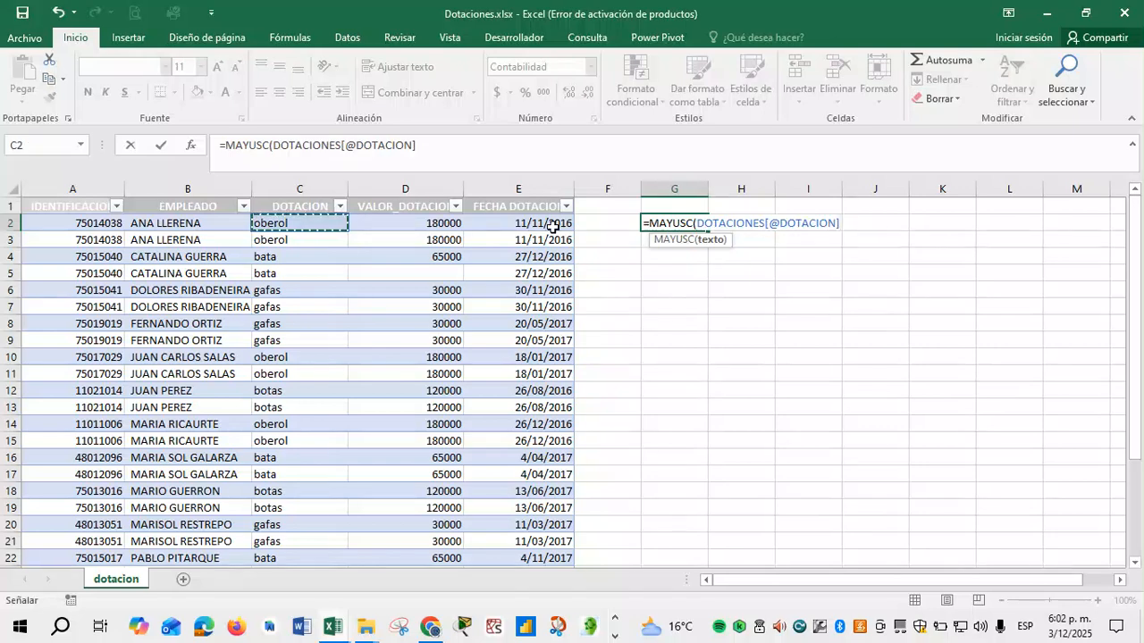
key(Return)
Fill the MAYUSC formula from G2 down column G to row 29, the last data row.
click(701, 226)
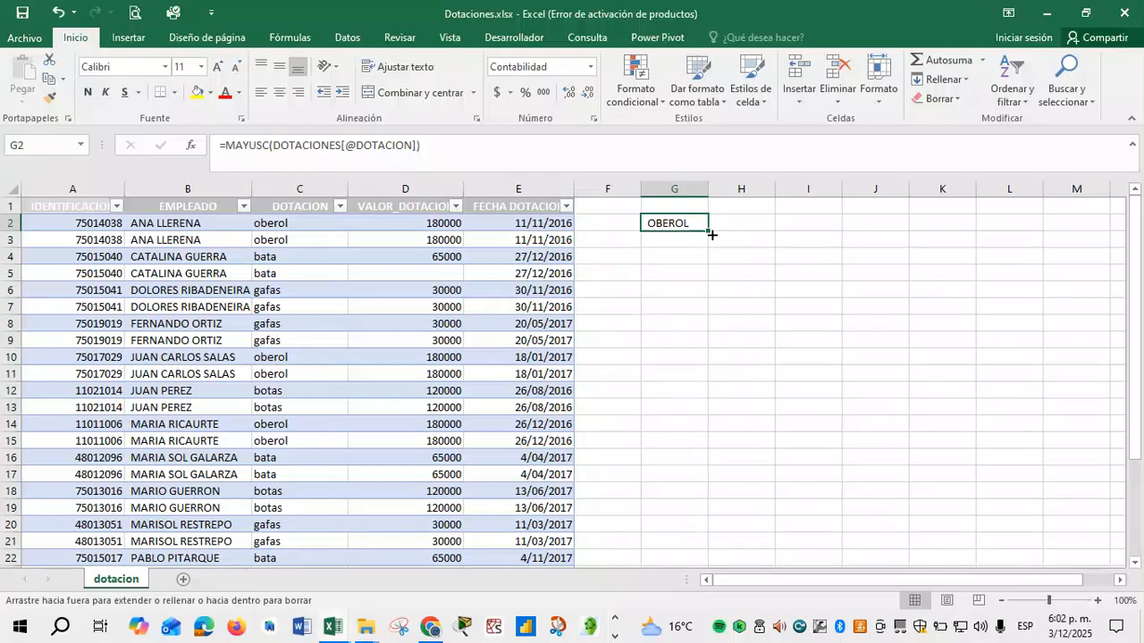
drag(716, 239, 706, 506)
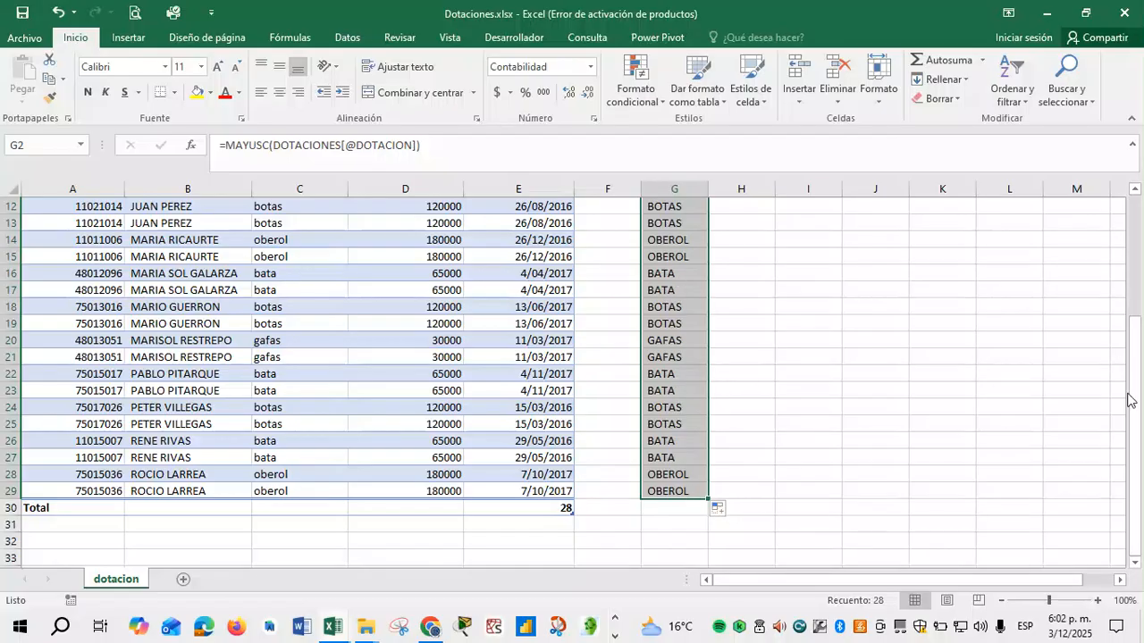
drag(1134, 400, 1140, 279)
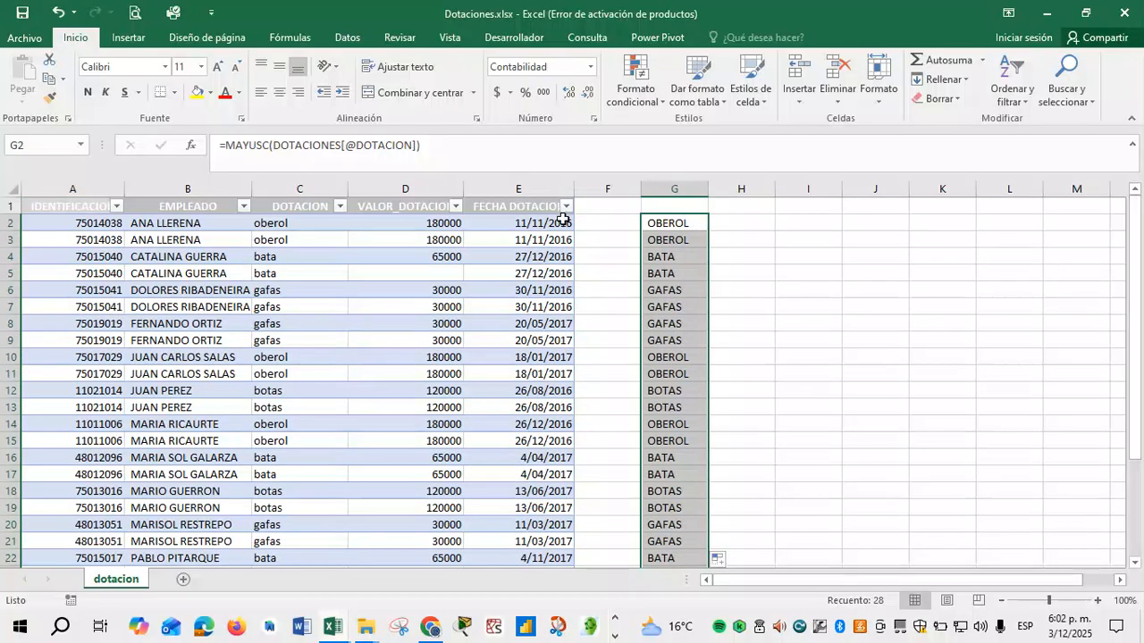
Copy the uppercase results in column G over the DOTACION column as values, starting at C2.
right_click(688, 233)
click(726, 261)
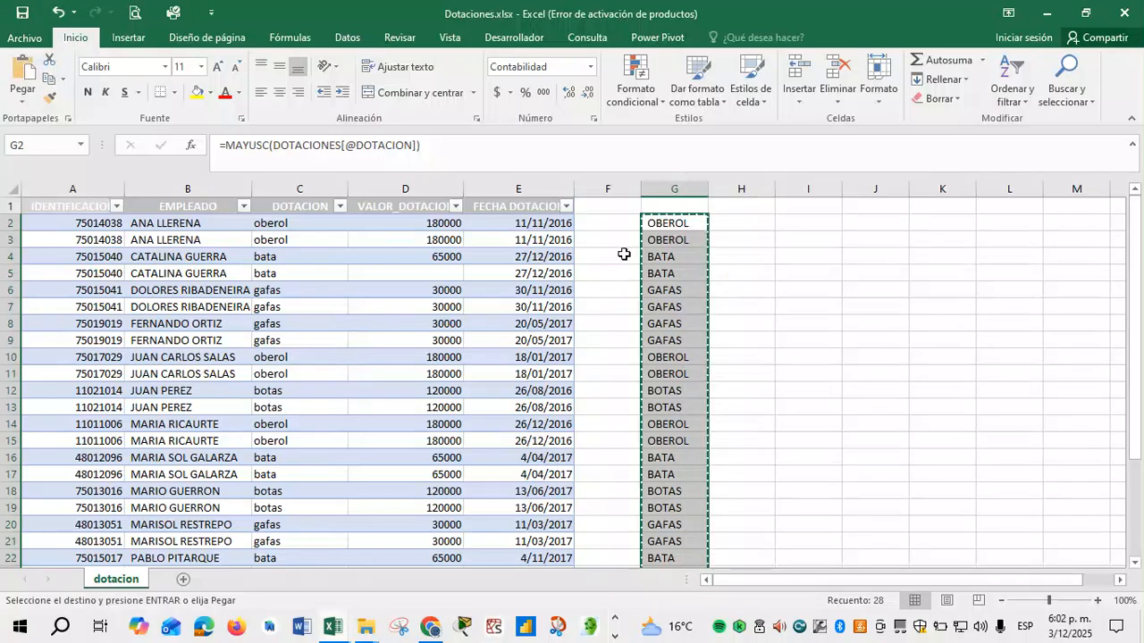
click(286, 228)
right_click(286, 231)
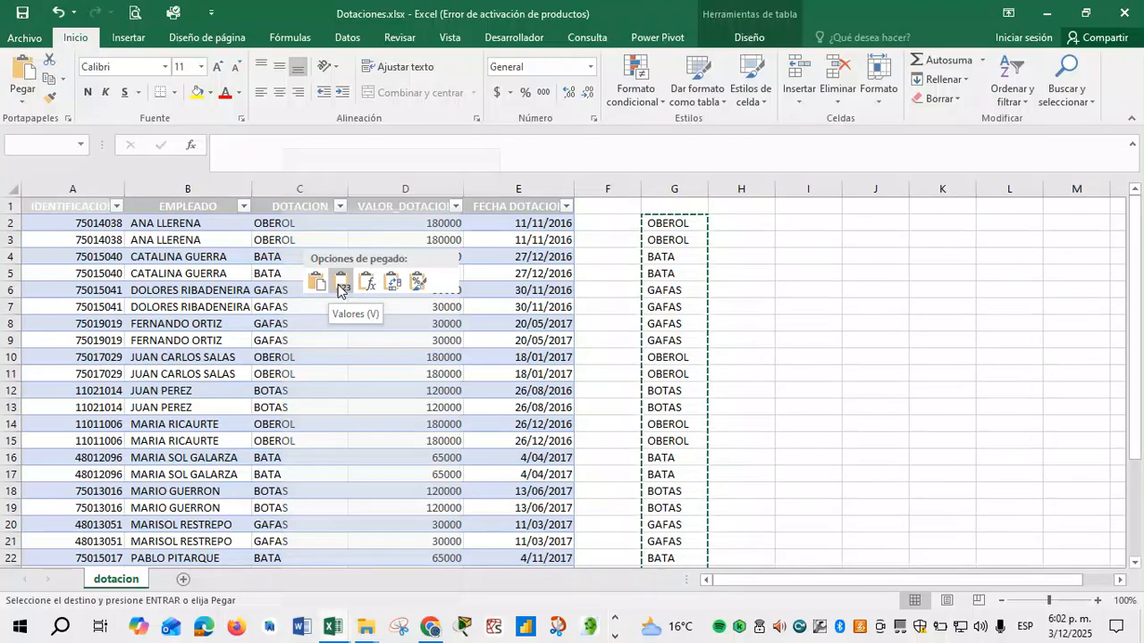
click(341, 286)
Delete the auxiliary column G that holds the MAYUSC formulas.
click(674, 189)
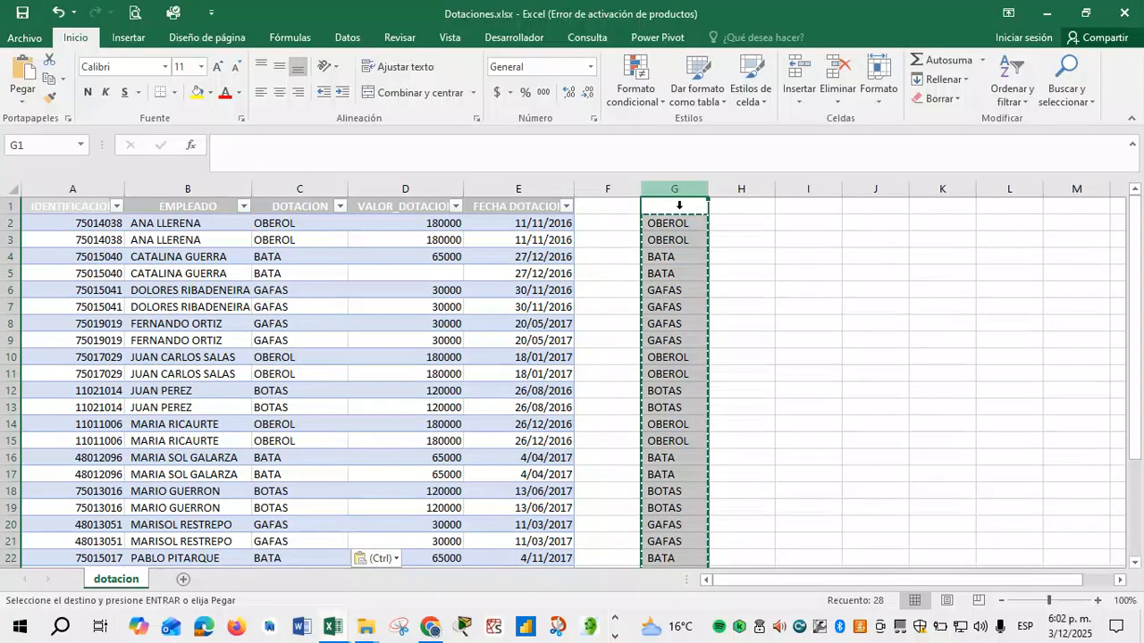
right_click(672, 193)
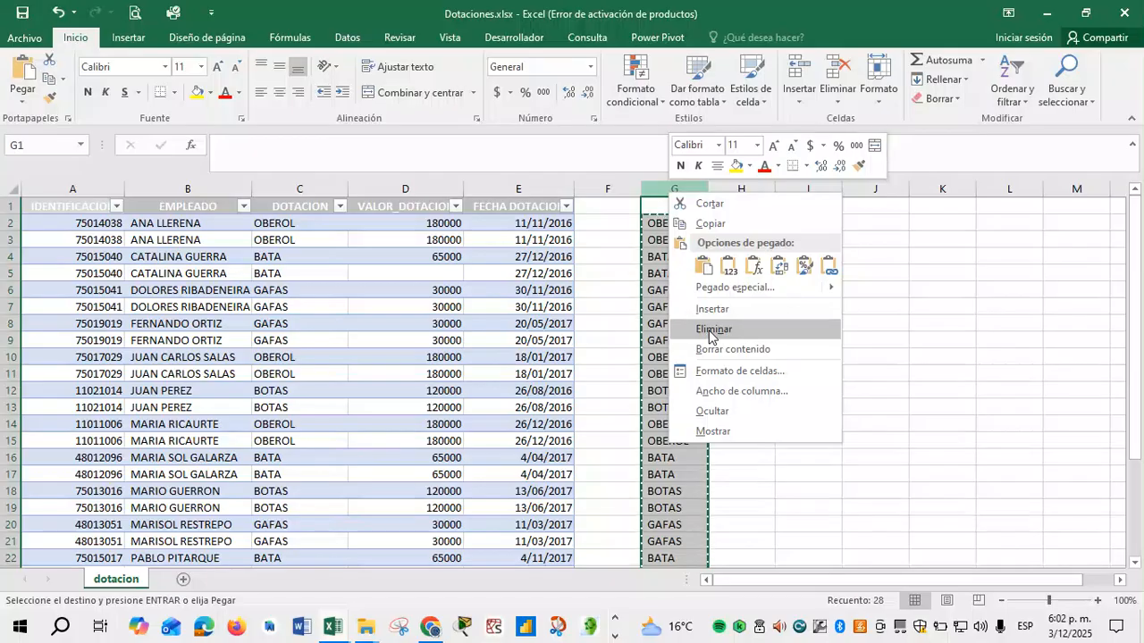
click(714, 331)
click(631, 325)
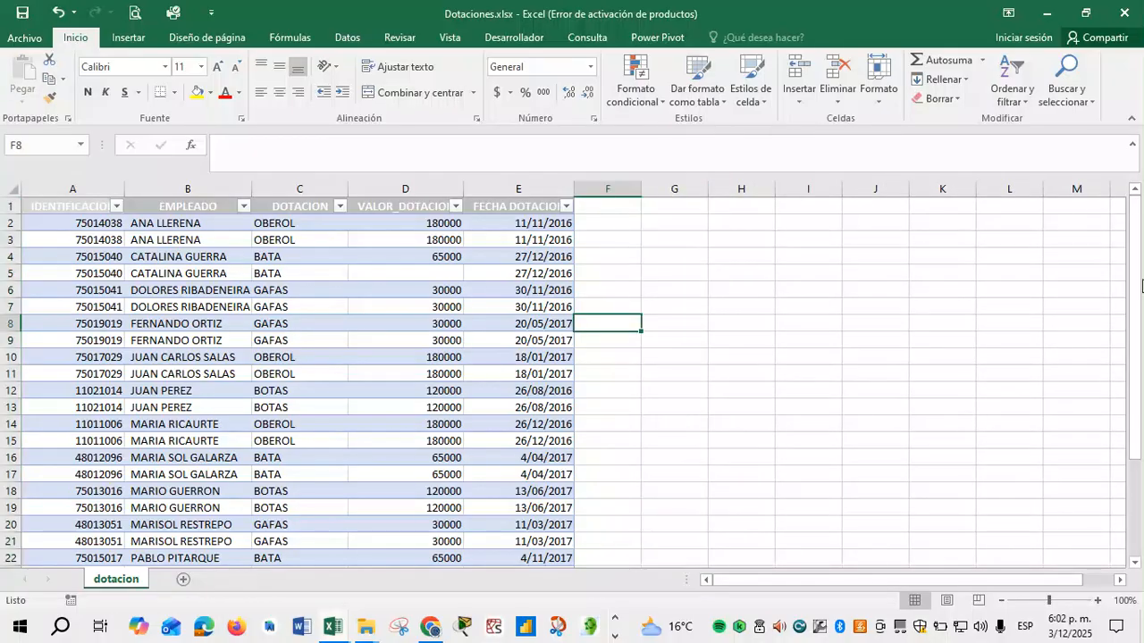
Examine the blank VALOR_DOTACION cell D5 and compare it with the values of the surrounding rows.
click(442, 277)
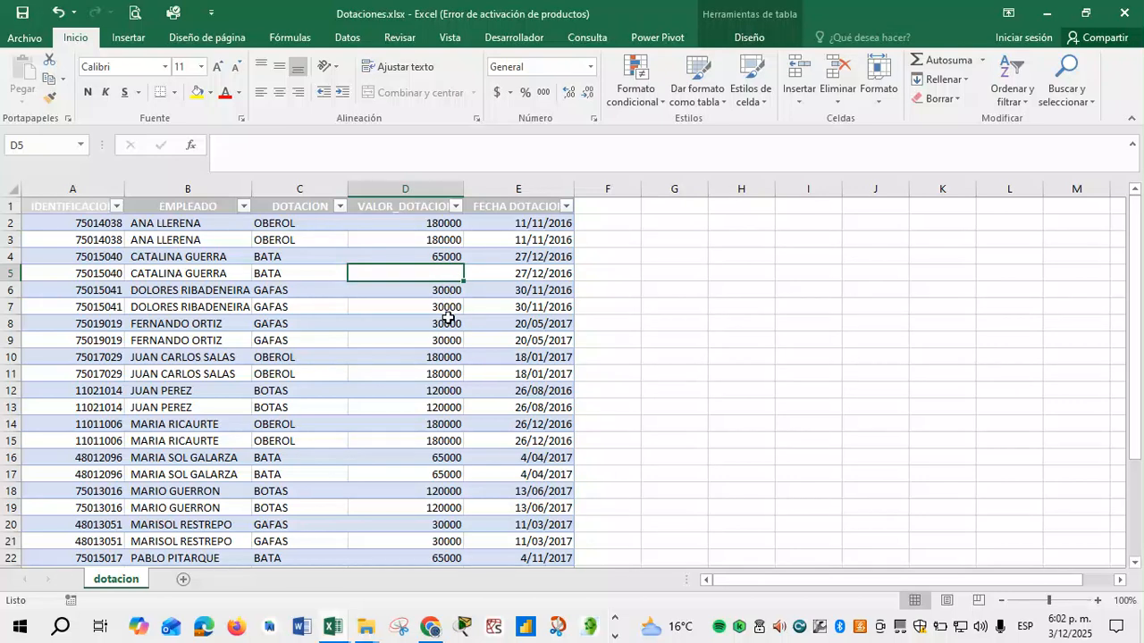
click(434, 259)
click(439, 241)
click(438, 224)
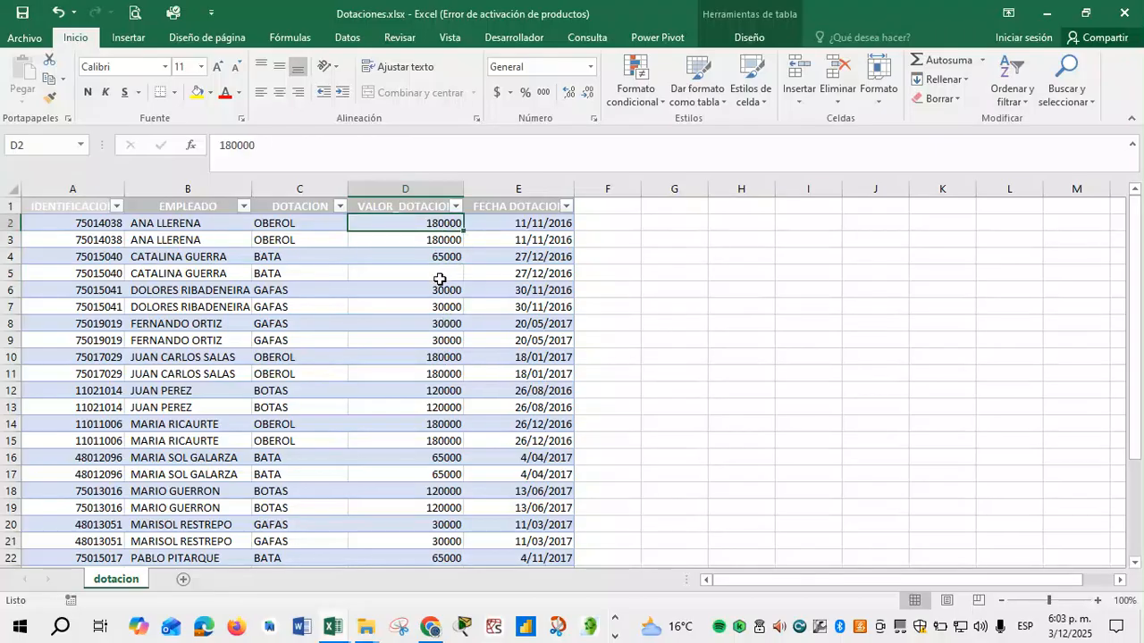
click(439, 277)
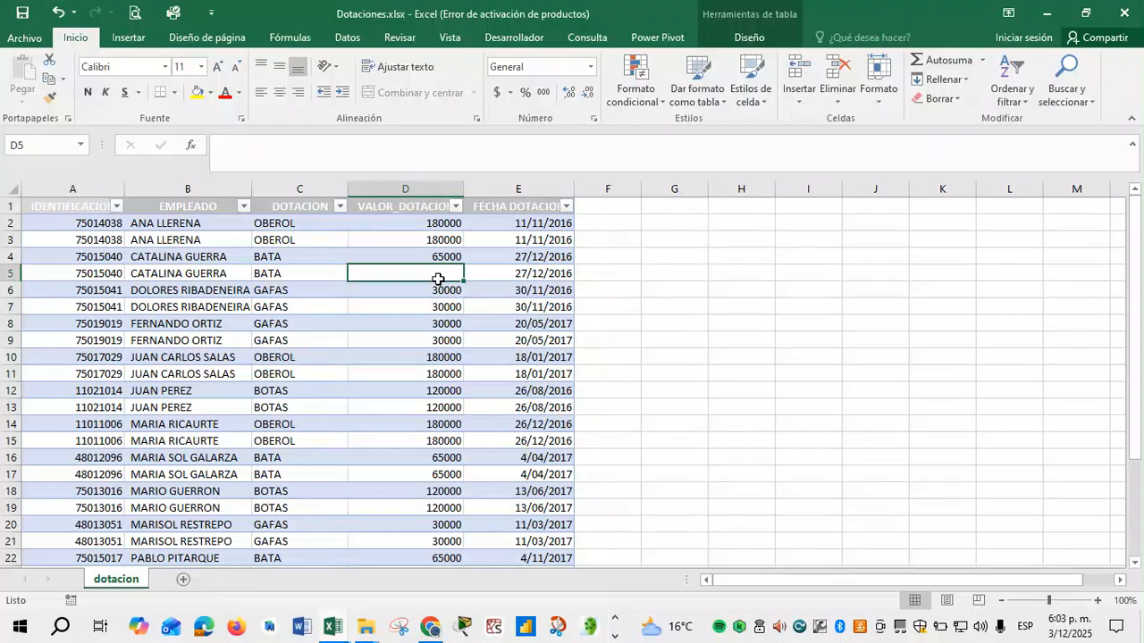
click(446, 375)
click(445, 326)
click(448, 275)
click(446, 257)
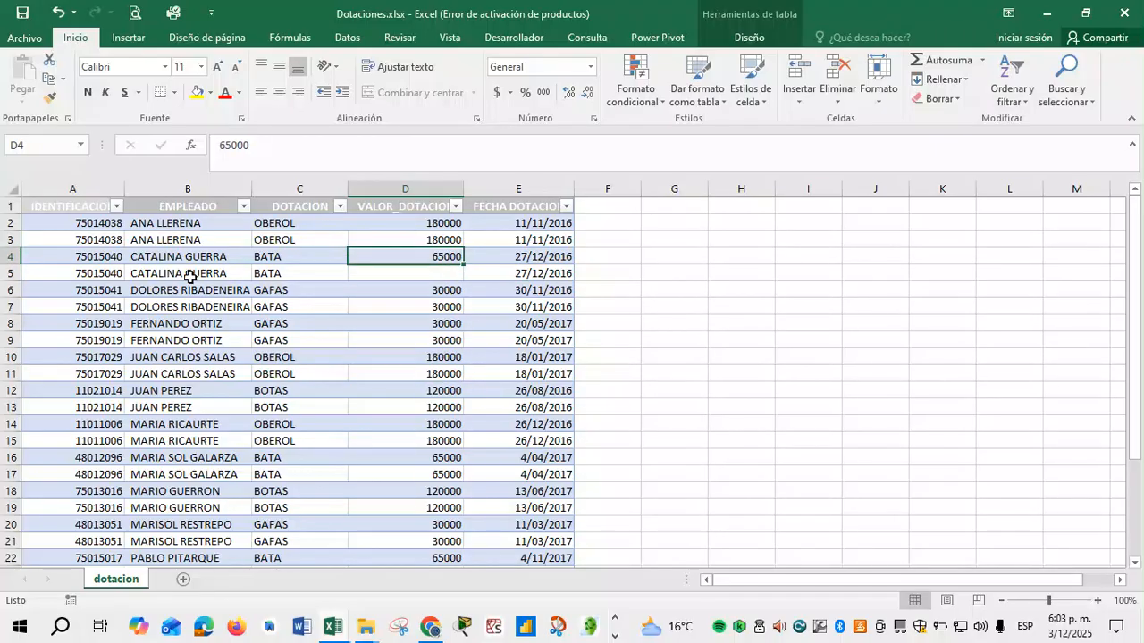
Review the VALOR_DOTACION amounts from D2 to D21 around the blank cell D5.
click(420, 278)
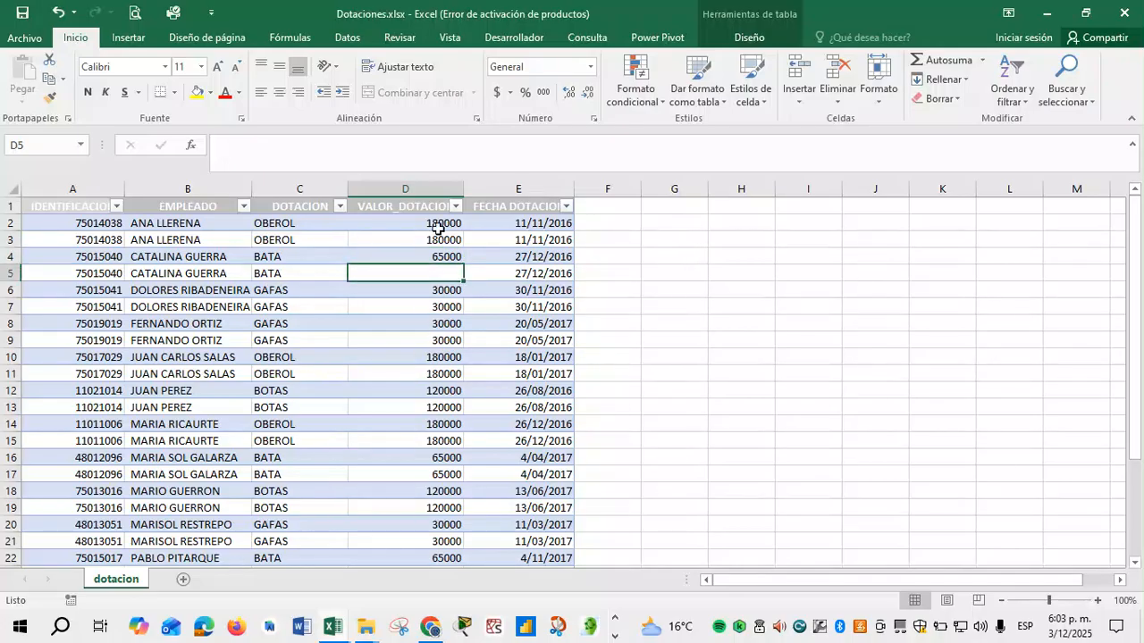
drag(438, 229, 436, 425)
drag(436, 459, 424, 392)
drag(409, 225, 388, 541)
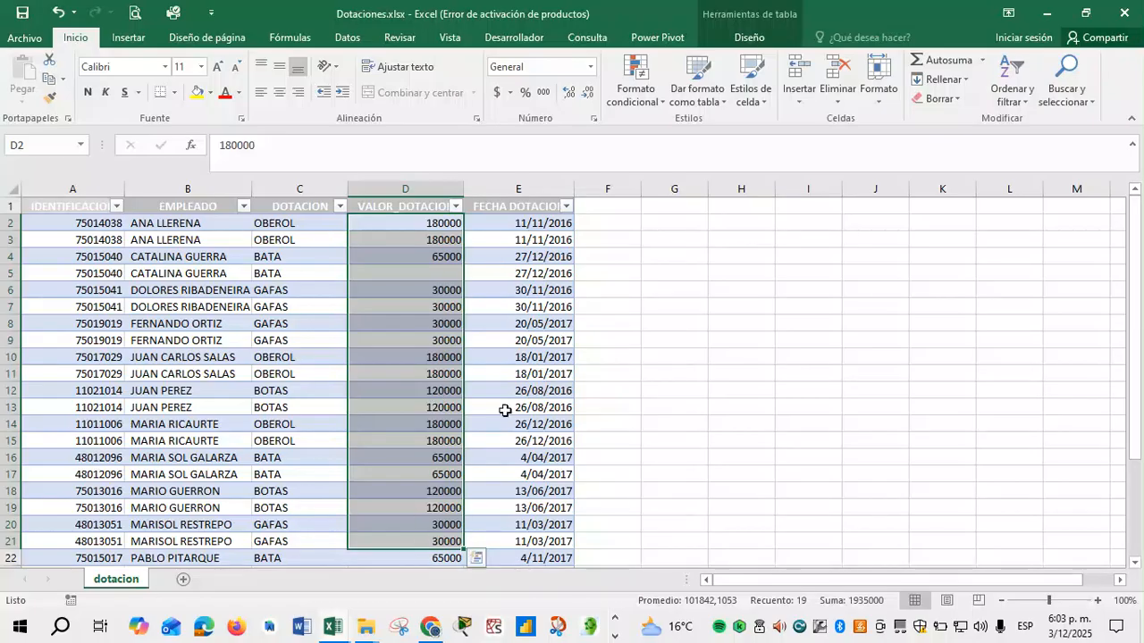
click(445, 283)
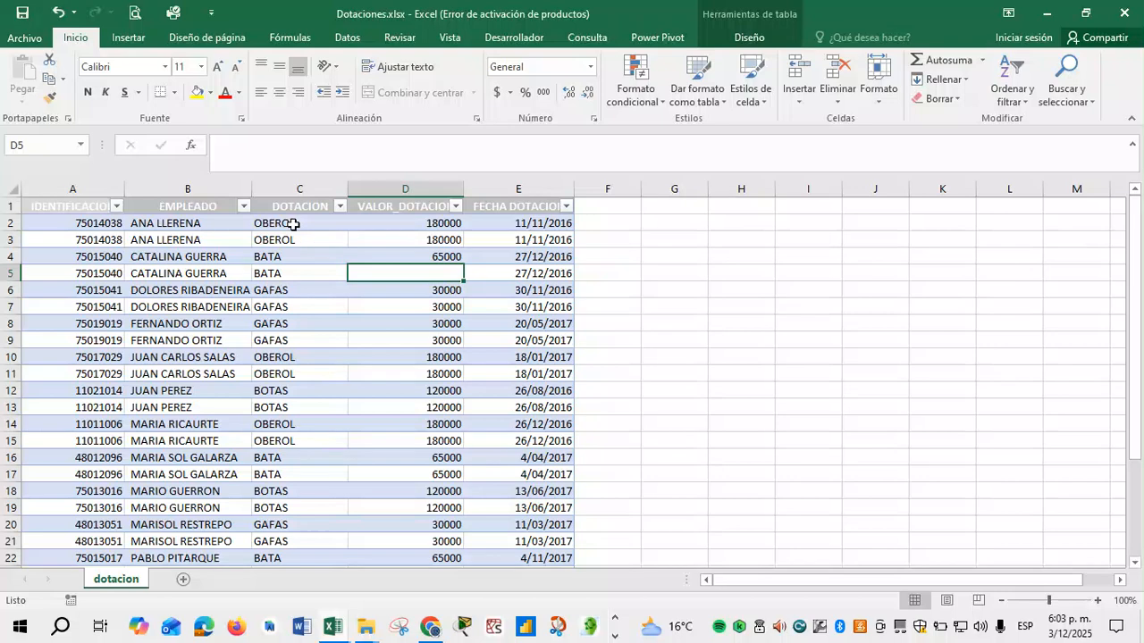
Examine the items in the DOTACION column, comparing the BATA entries in C4 and C5 with the missing amount in D5.
drag(293, 224, 284, 510)
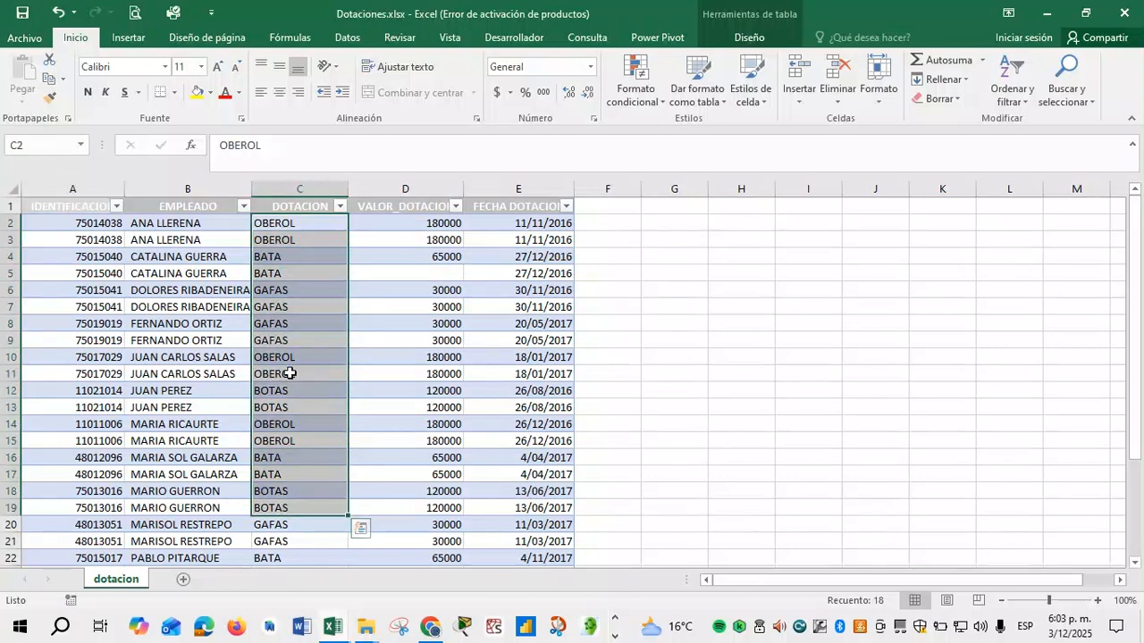
click(293, 340)
click(451, 273)
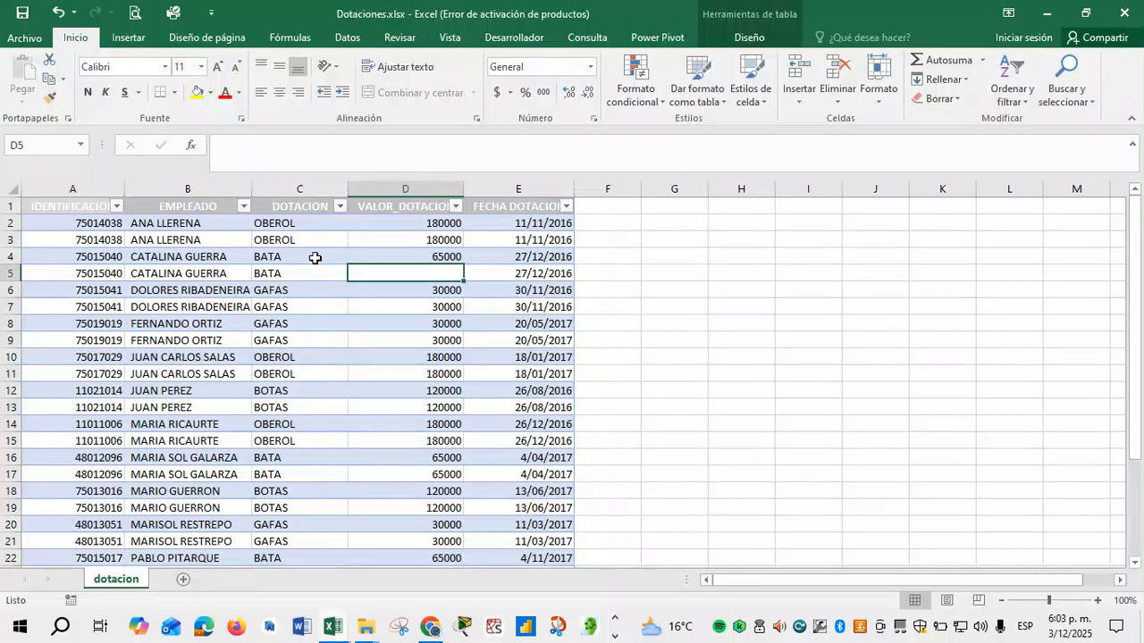
click(291, 273)
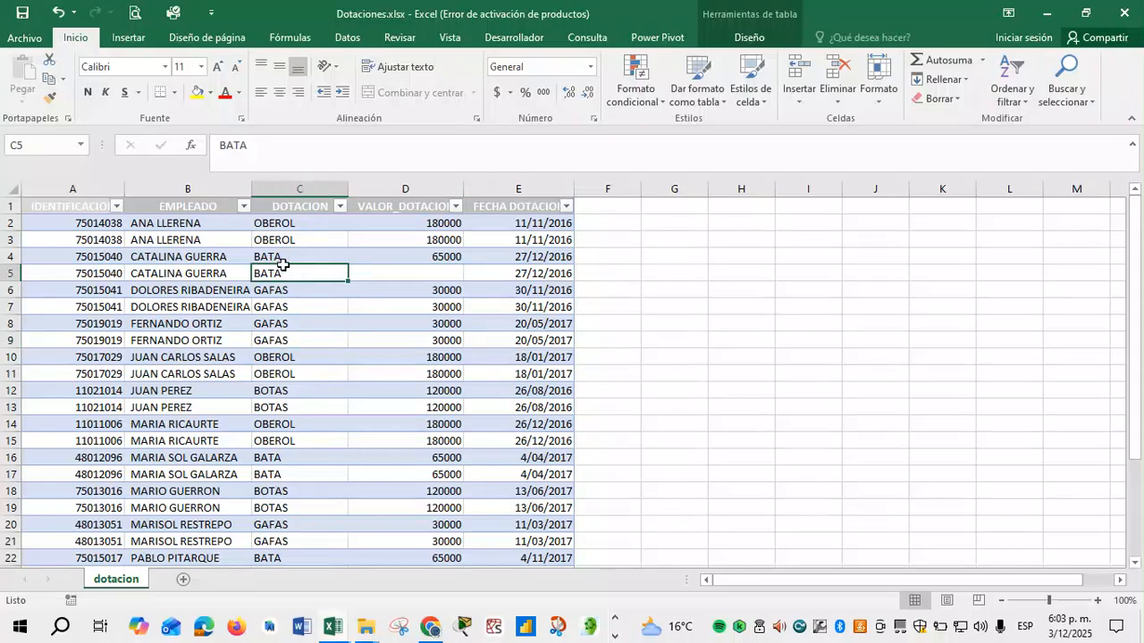
click(286, 259)
click(290, 274)
drag(288, 282, 302, 257)
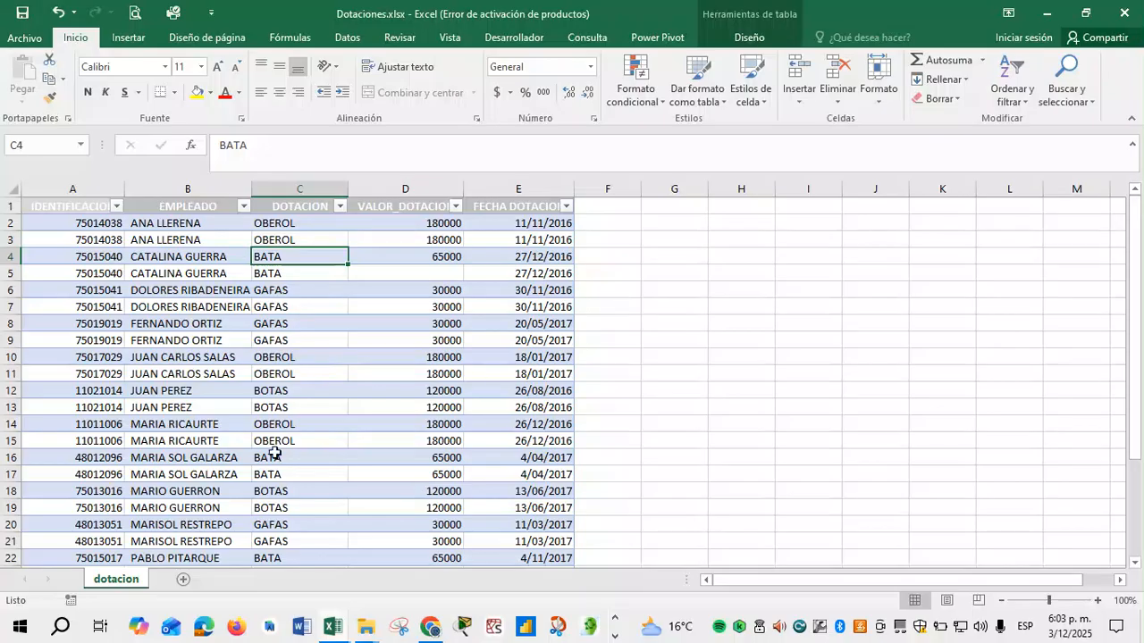
click(402, 276)
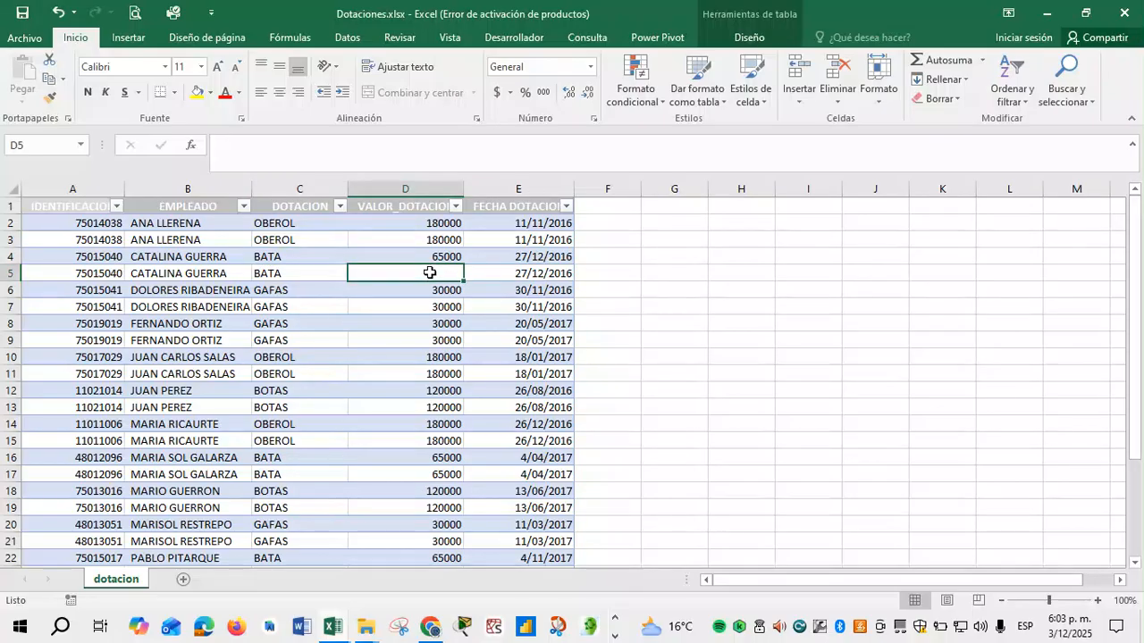
click(278, 280)
click(408, 279)
click(338, 276)
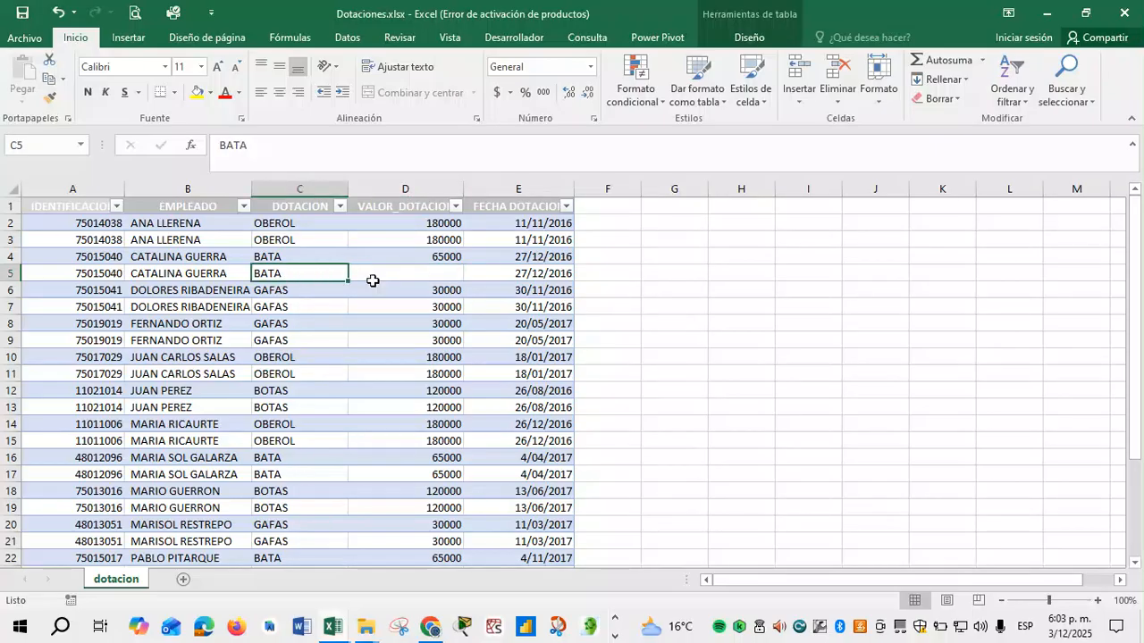
click(373, 281)
click(298, 290)
click(383, 282)
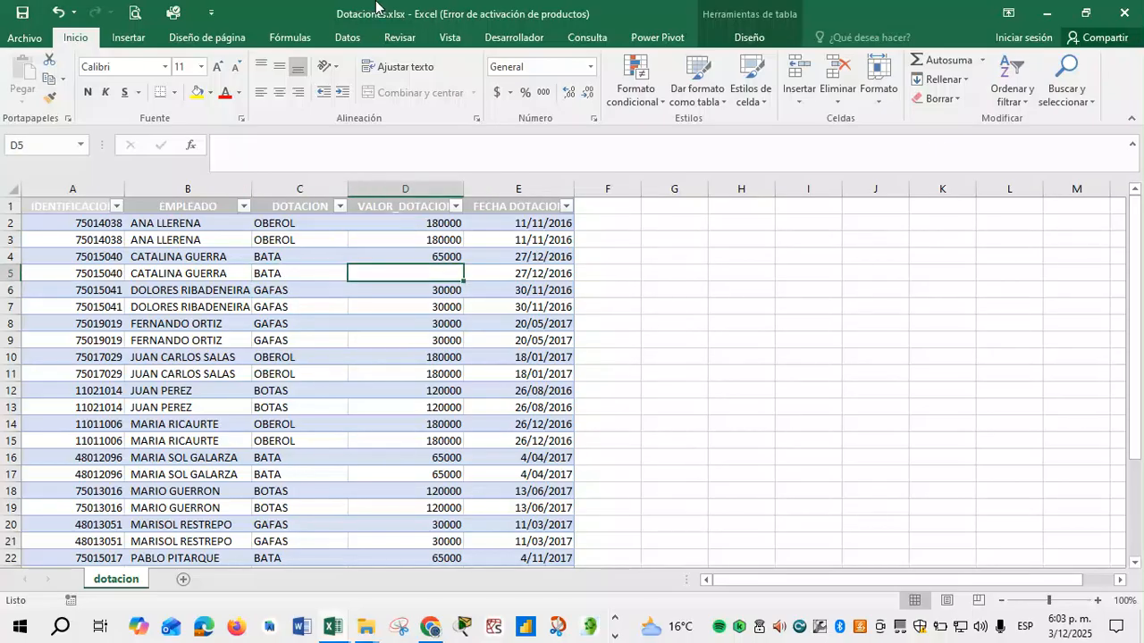
Switch the totals row of the DOTACIONES table off and on again, leaving it shown.
click(449, 40)
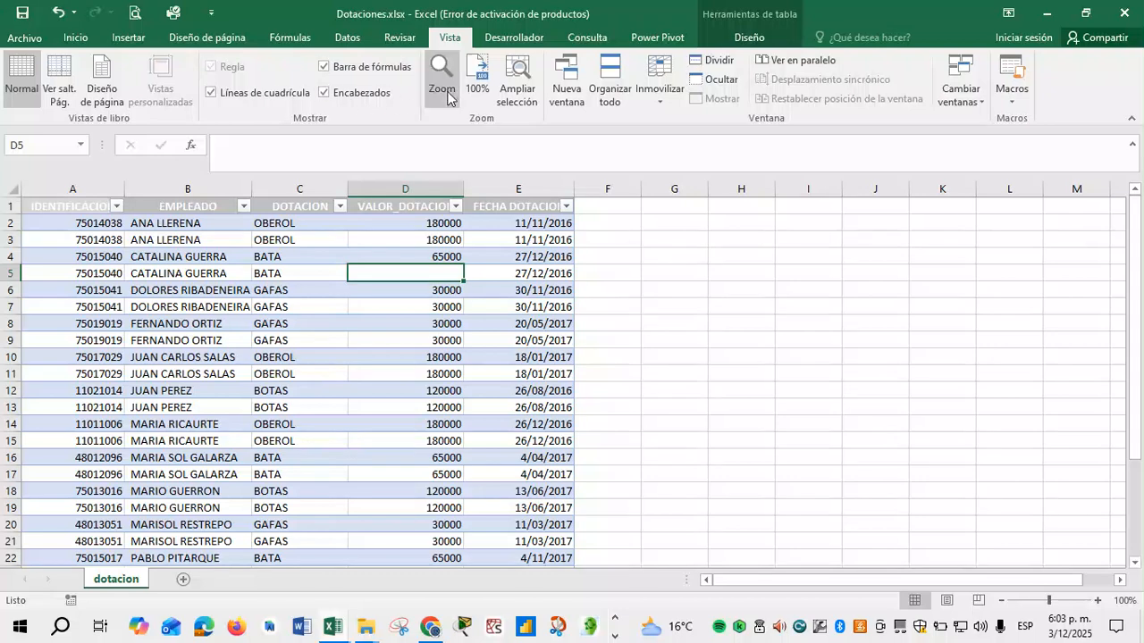
click(748, 39)
click(308, 338)
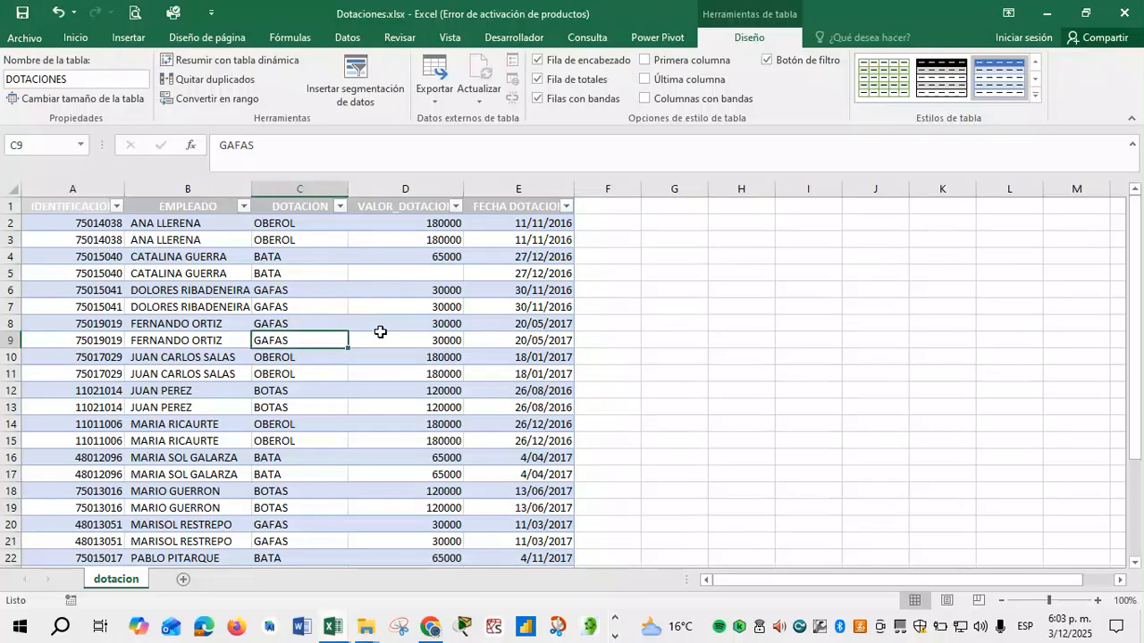
click(518, 289)
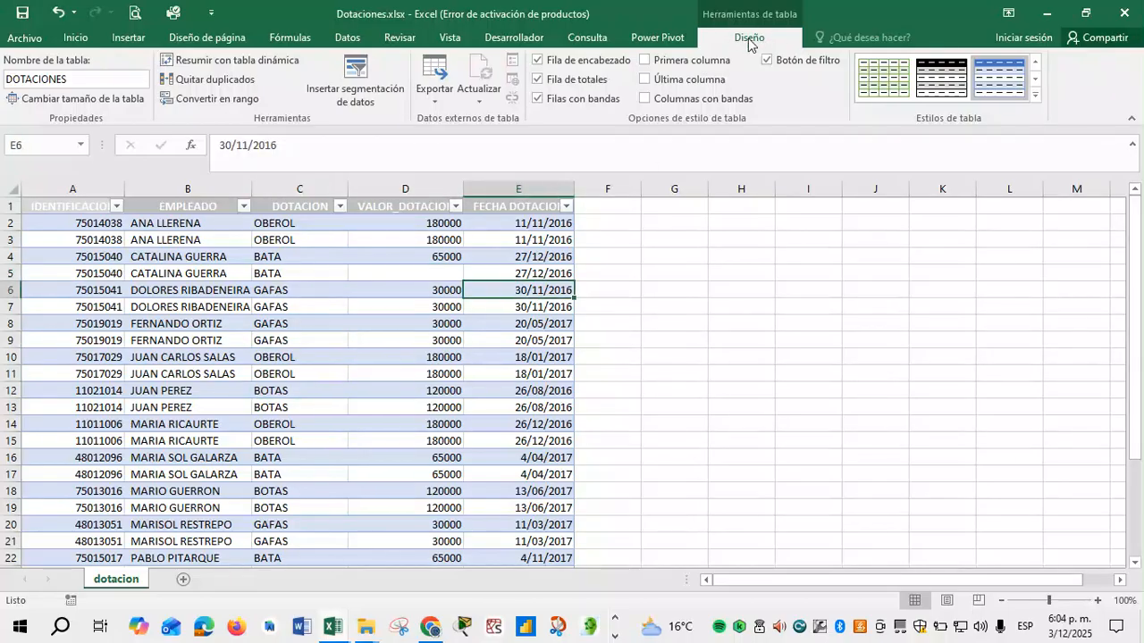
click(540, 80)
click(540, 80)
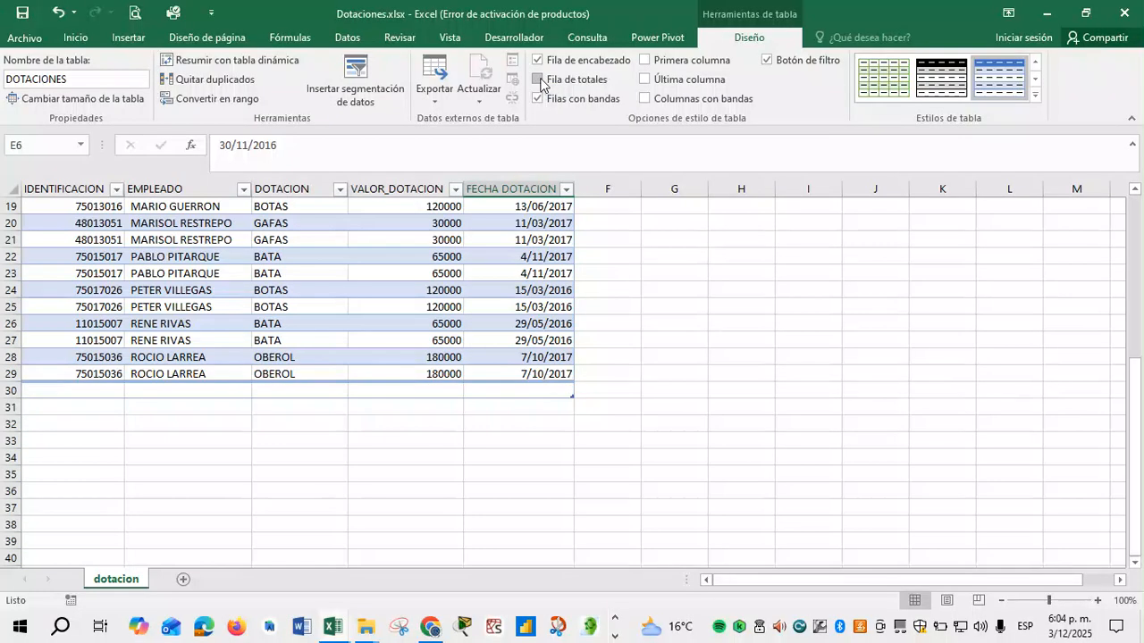
click(540, 81)
click(540, 81)
click(540, 81)
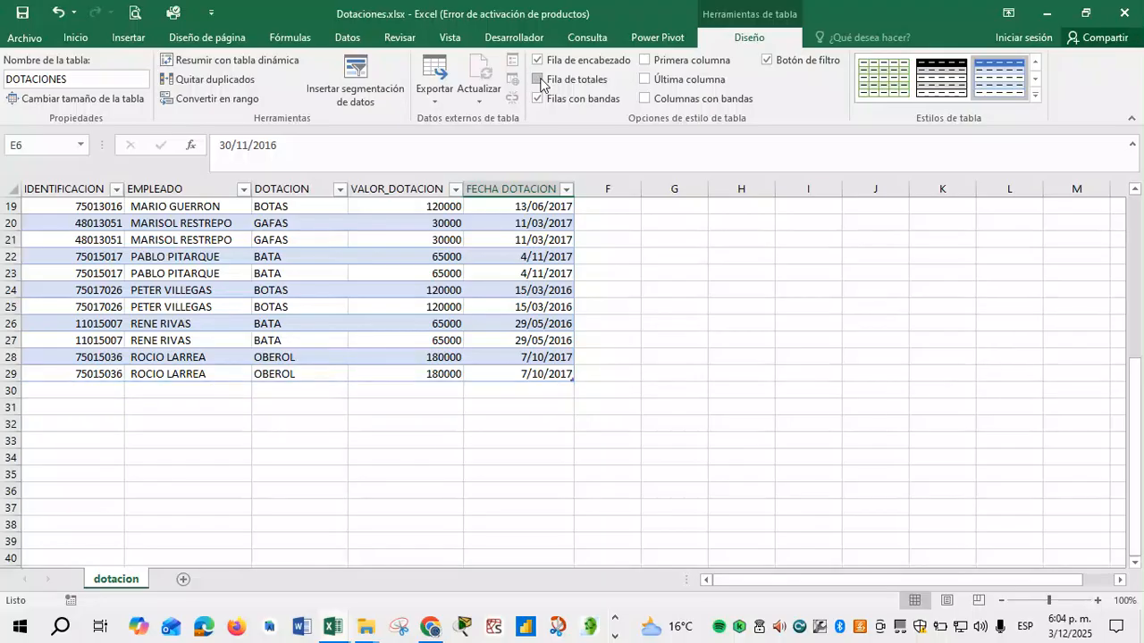
click(539, 81)
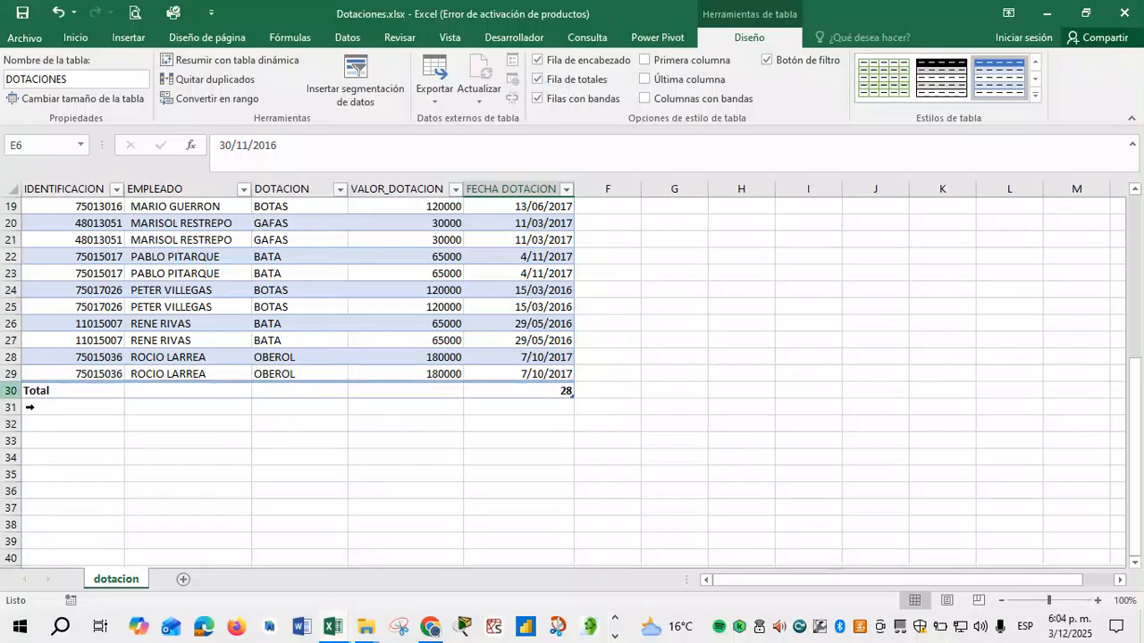
click(539, 80)
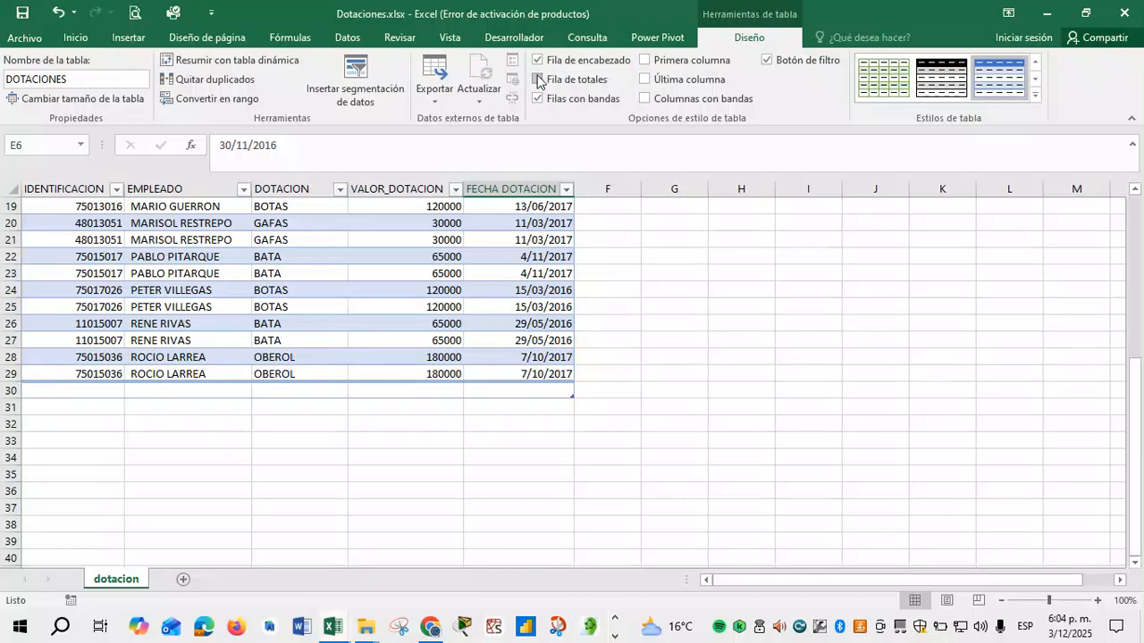
click(539, 80)
Set the totals row cell D30 to show the average (Promedio) of the VALOR_DOTACION column.
click(420, 394)
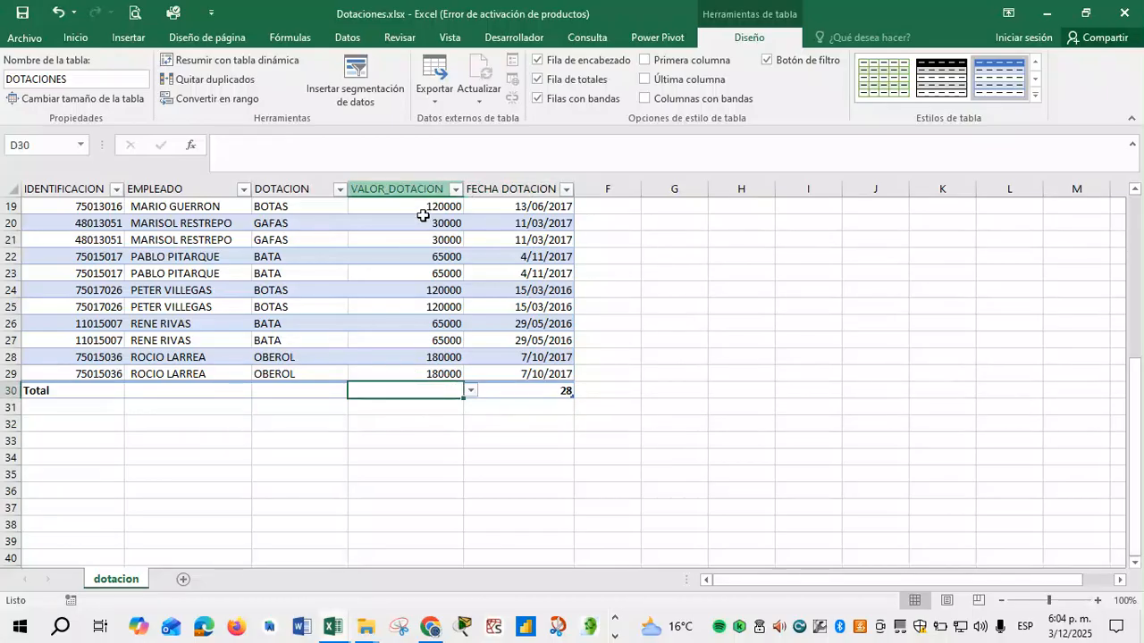
click(469, 391)
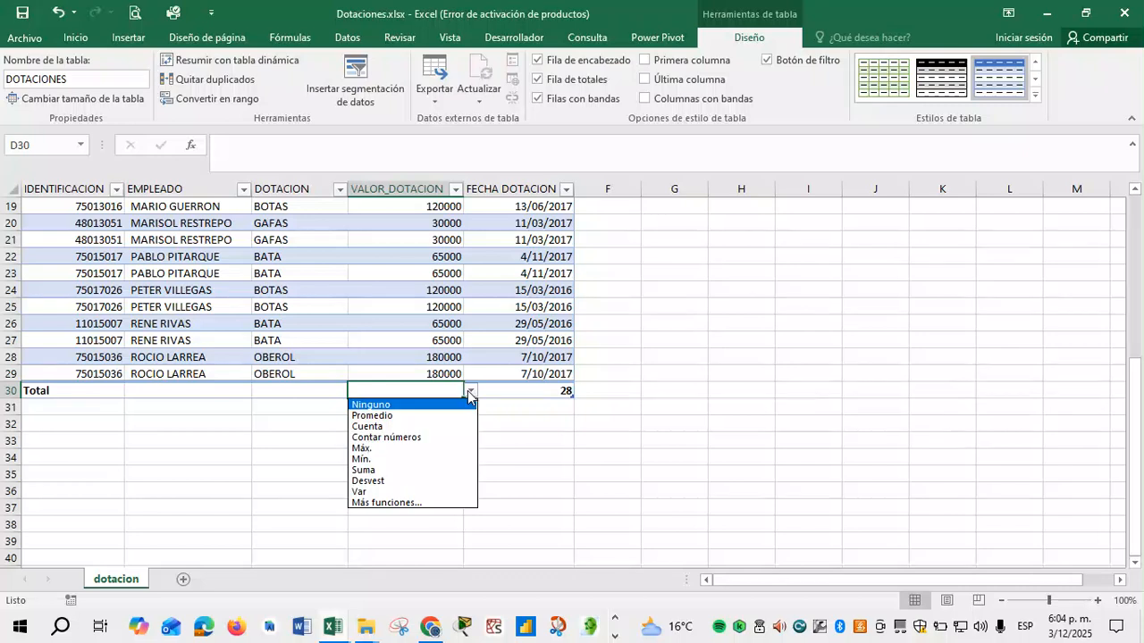
click(384, 416)
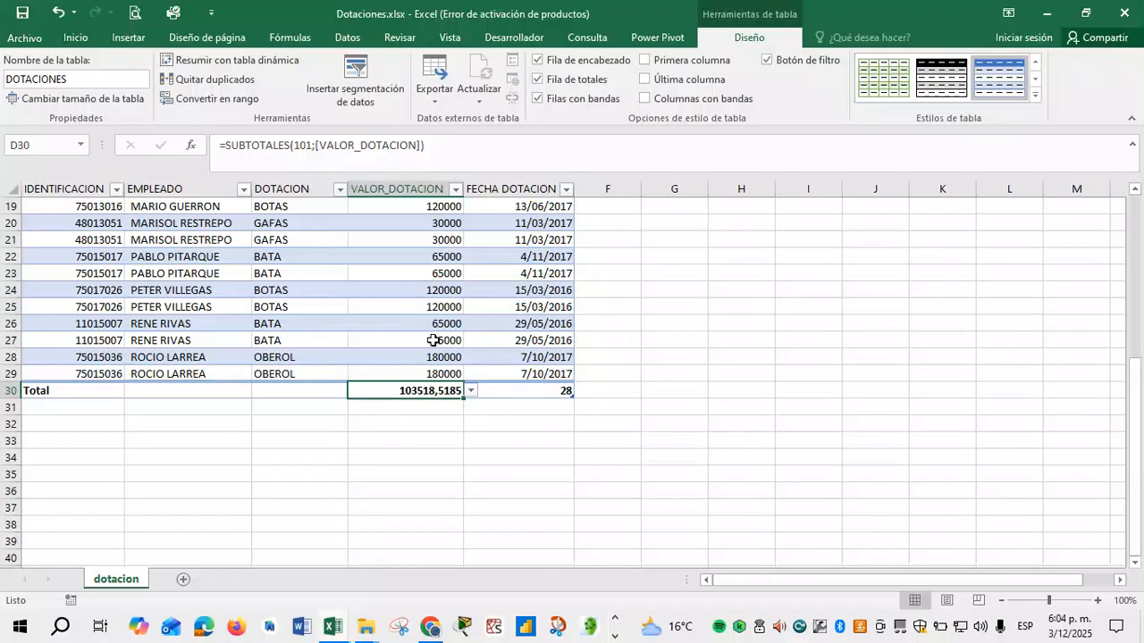
Filter the DOTACION column to show only BATA and check the visible VALOR_DOTACION amounts against their average.
click(341, 189)
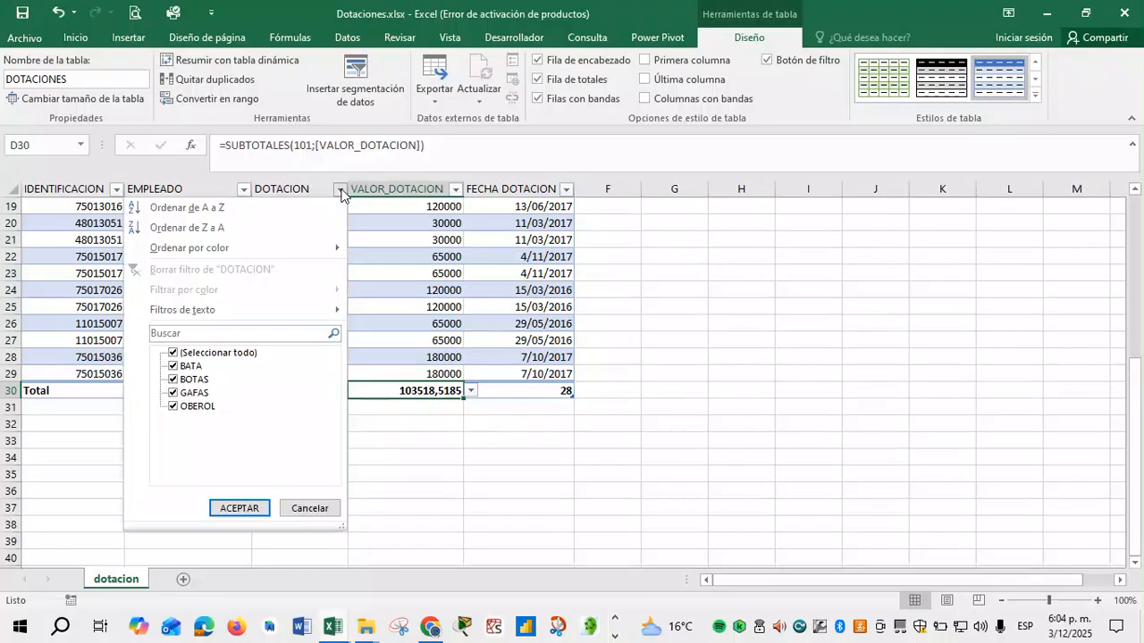
click(174, 353)
click(174, 366)
click(238, 508)
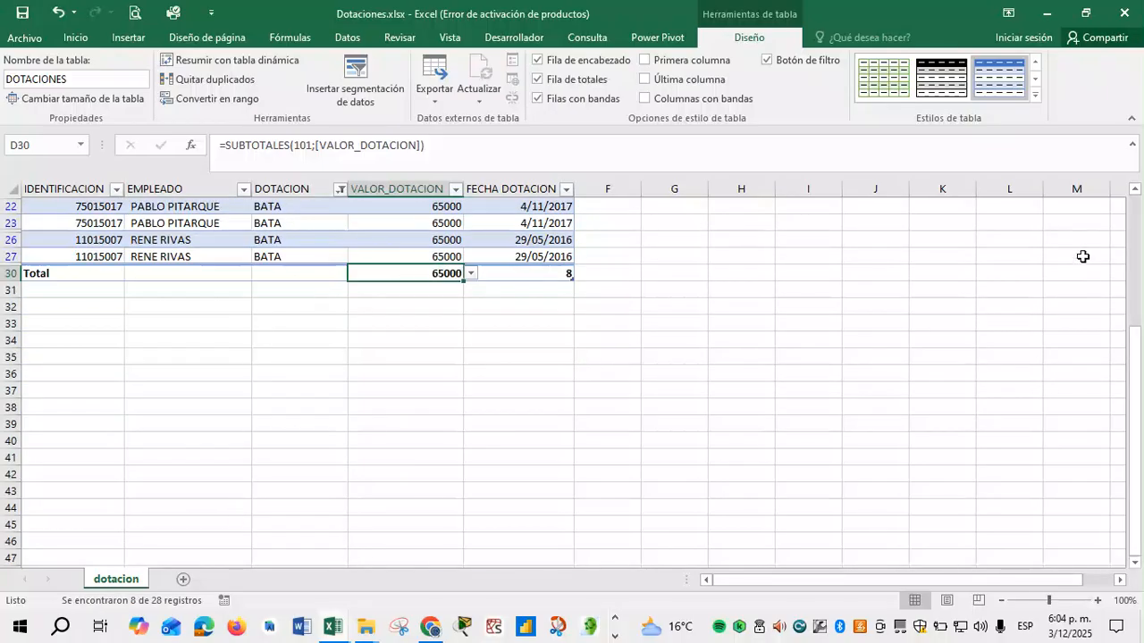
drag(1133, 375, 1134, 214)
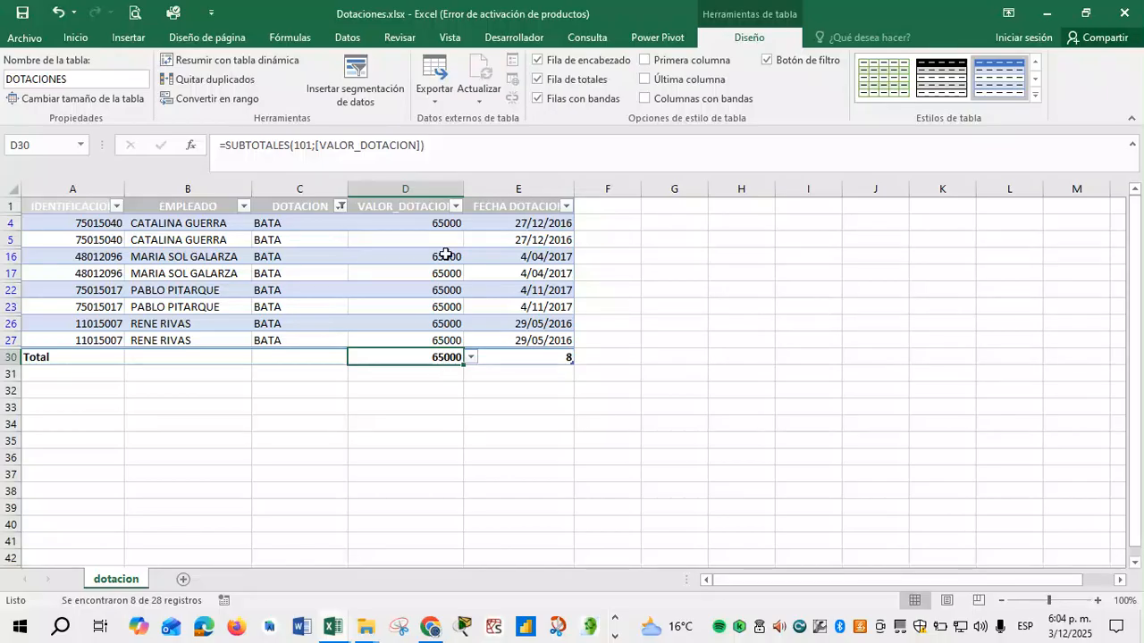
drag(446, 224, 438, 348)
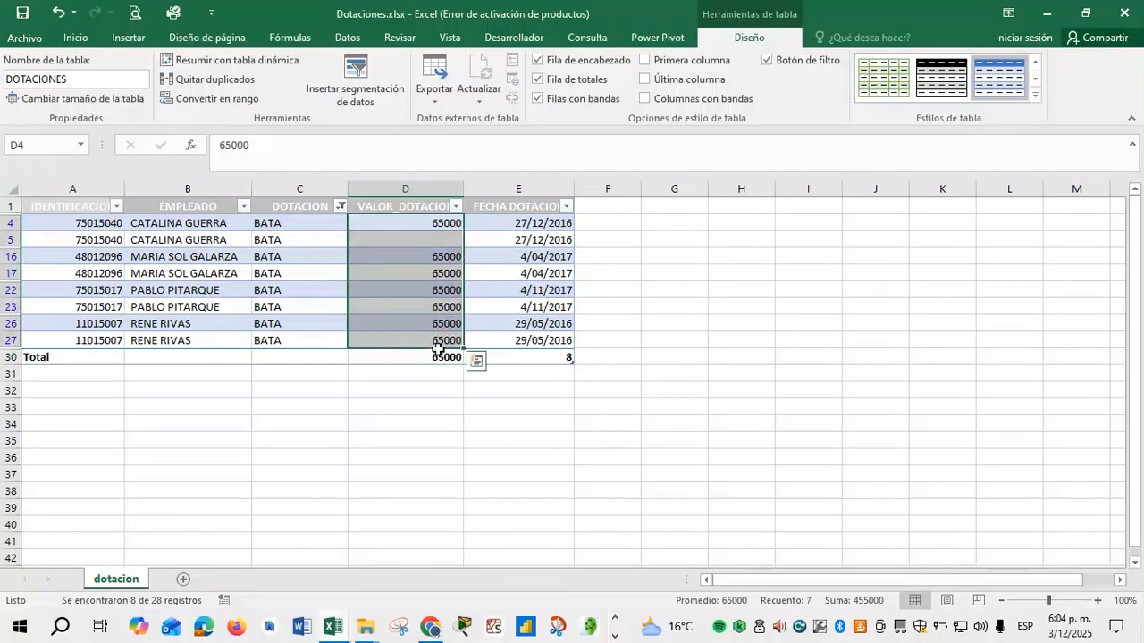
click(438, 346)
click(441, 361)
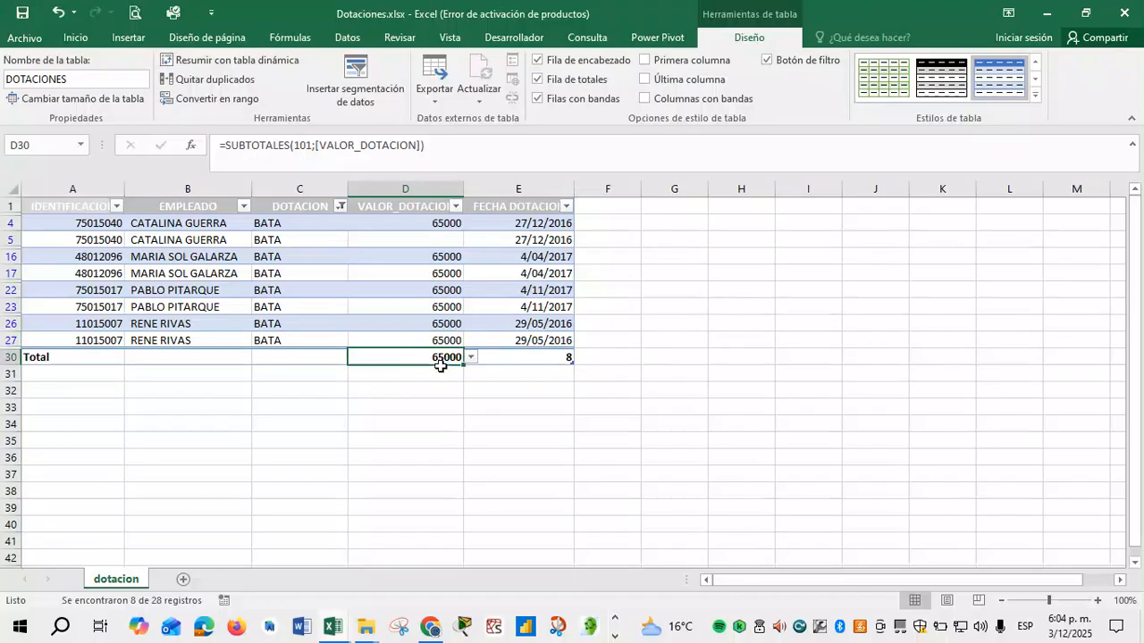
Fill the blank VALOR_DOTACION cell D5 with 65000.
click(442, 243)
text(65000)
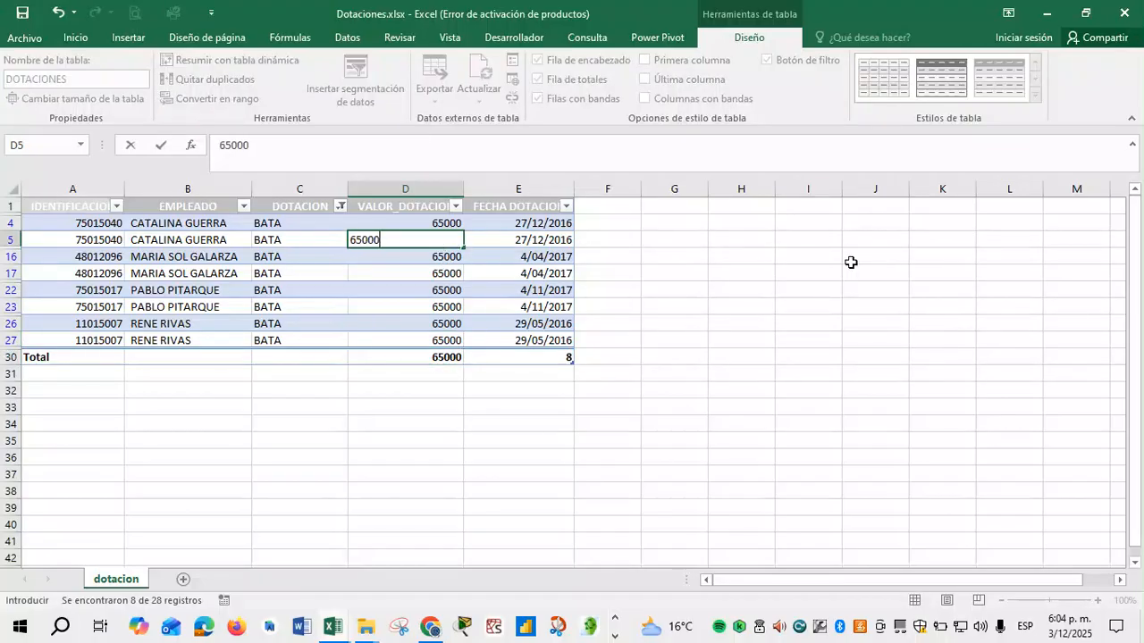
key(Return)
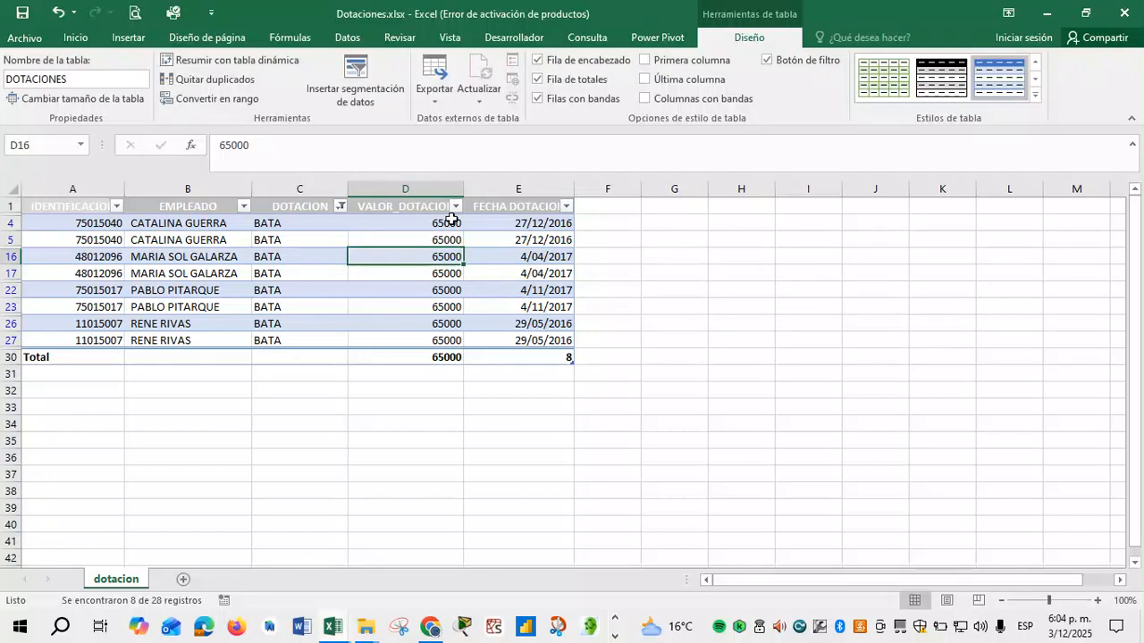
Show all DOTACION items again in the filter and turn off the table's totals row.
click(343, 211)
click(217, 369)
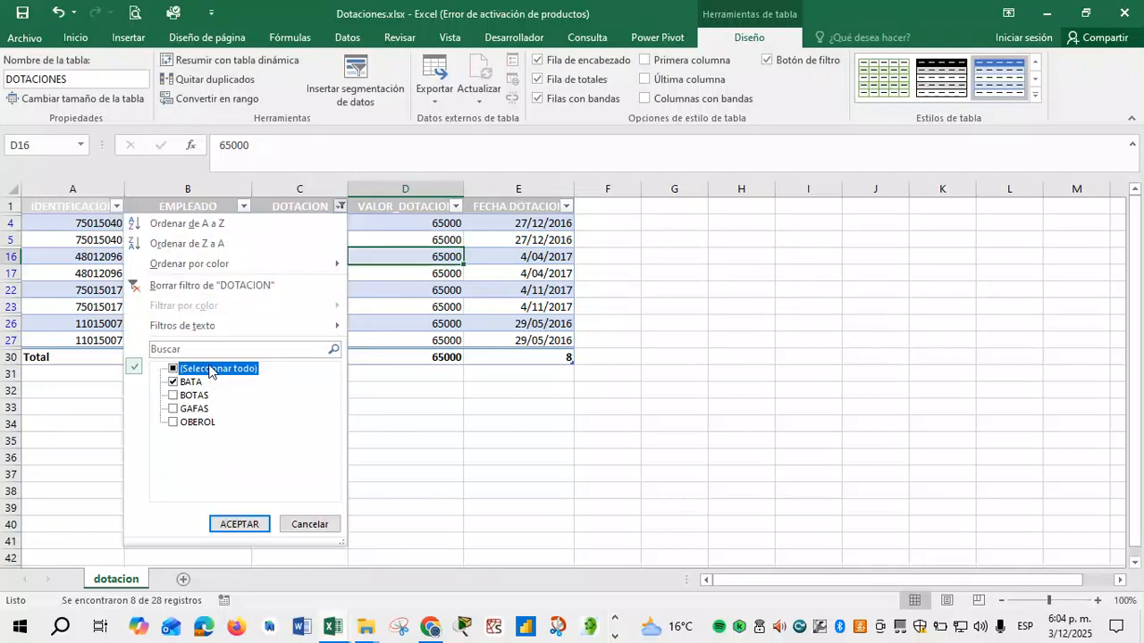
click(236, 525)
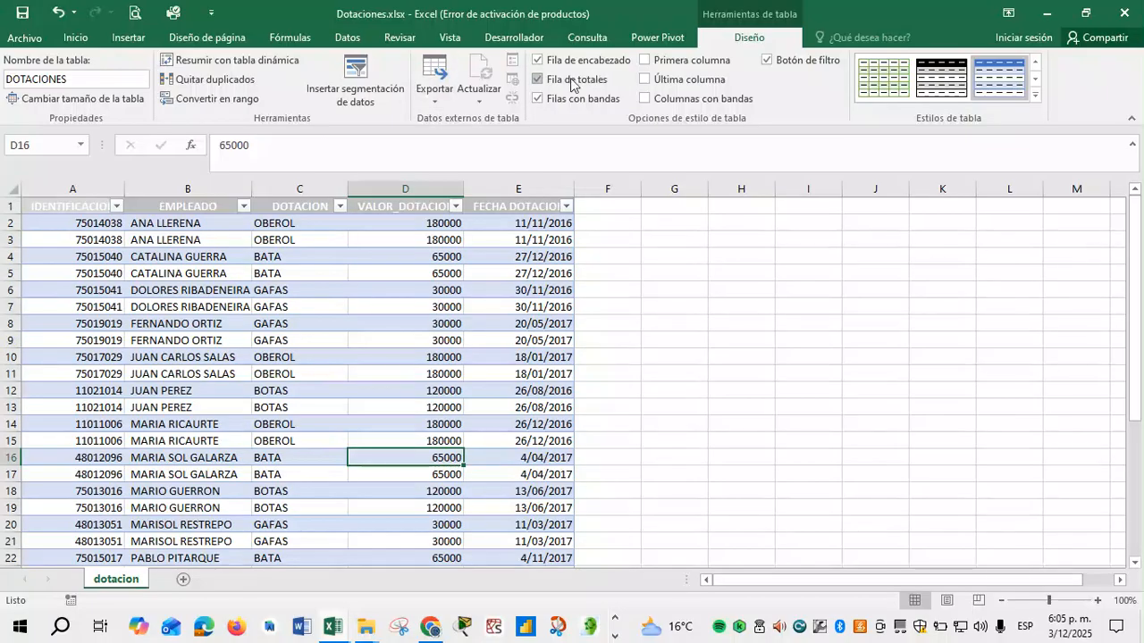
drag(1135, 331, 1140, 561)
drag(1139, 355, 1136, 217)
click(171, 442)
click(248, 330)
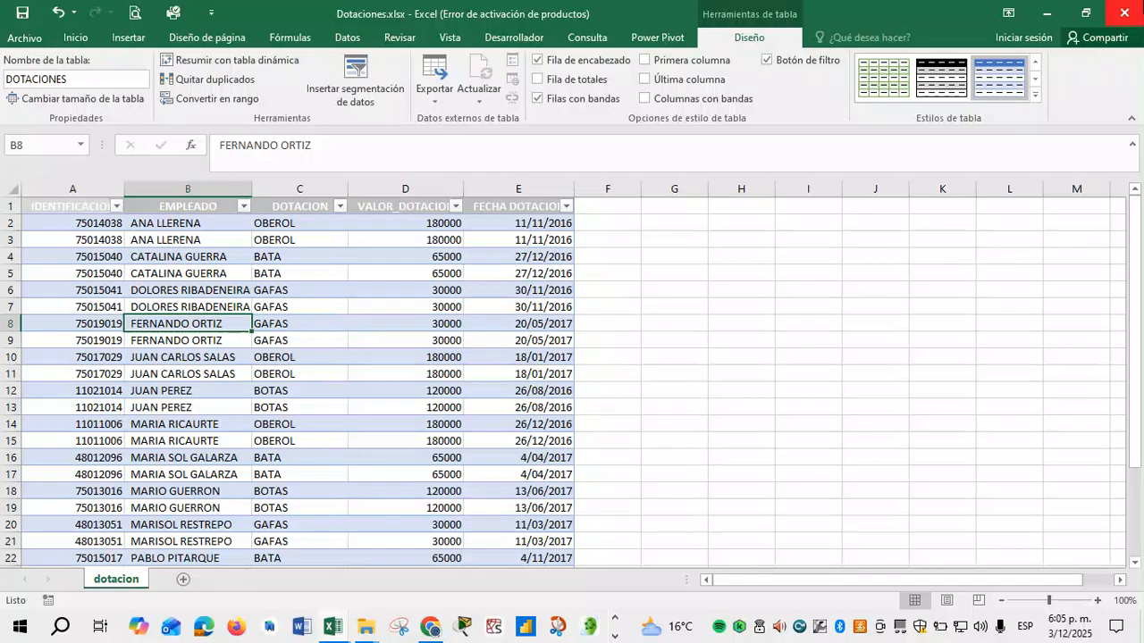
Save and close the Dotaciones and Empleados workbooks.
click(1126, 11)
click(214, 394)
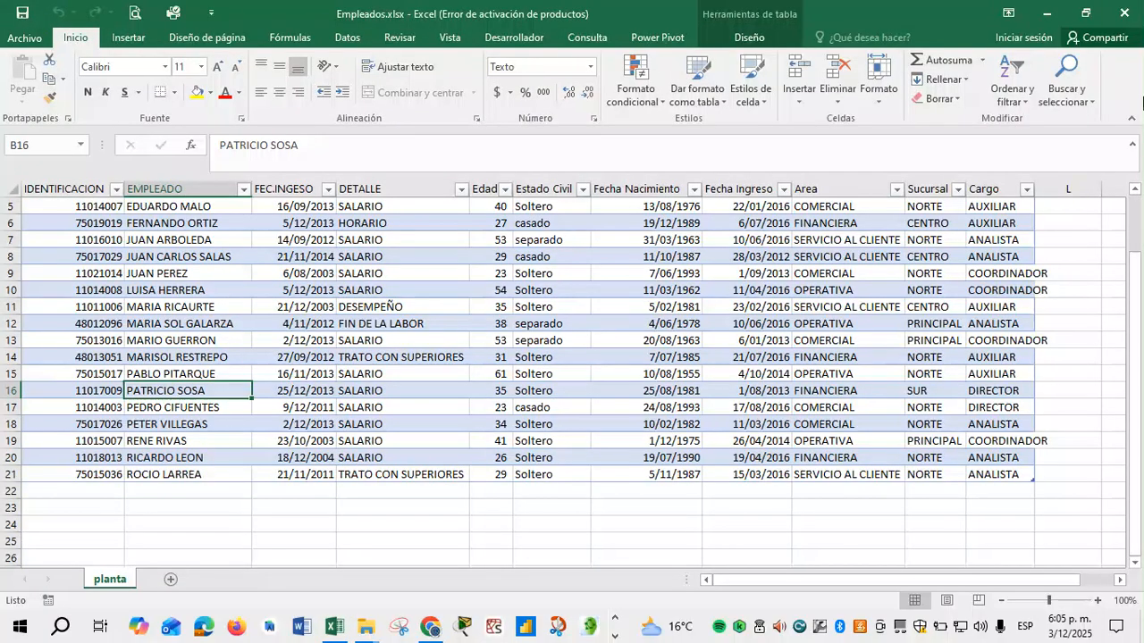
click(1124, 13)
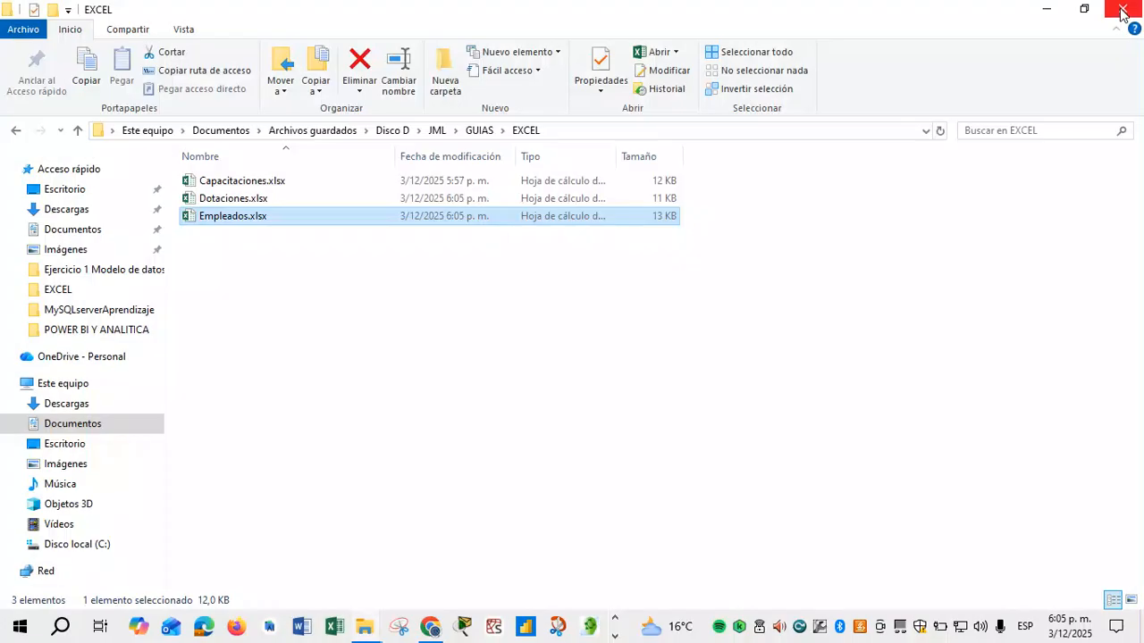
Select the Capacitaciones, Dotaciones and Empleados workbooks together in the EXCEL folder.
drag(239, 277, 213, 181)
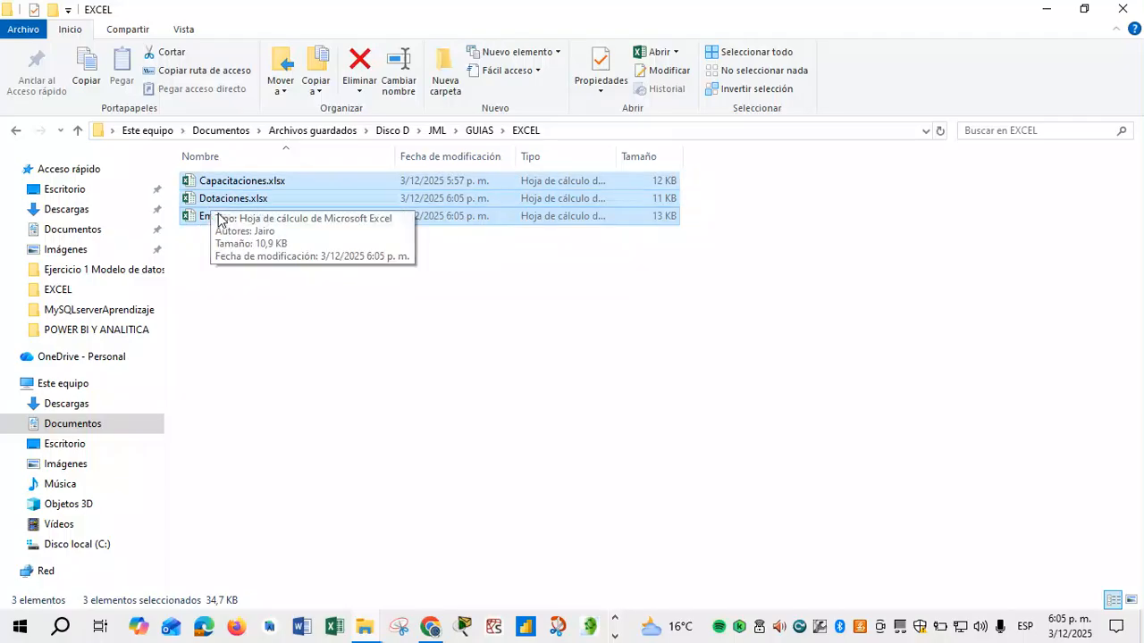
click(411, 586)
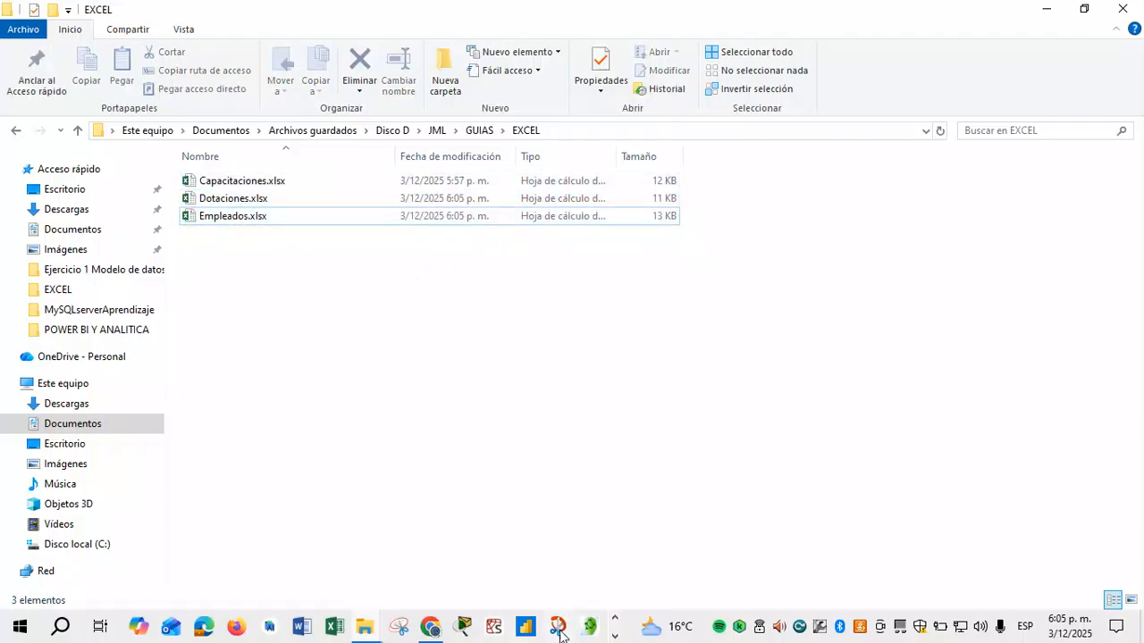
drag(229, 270, 239, 181)
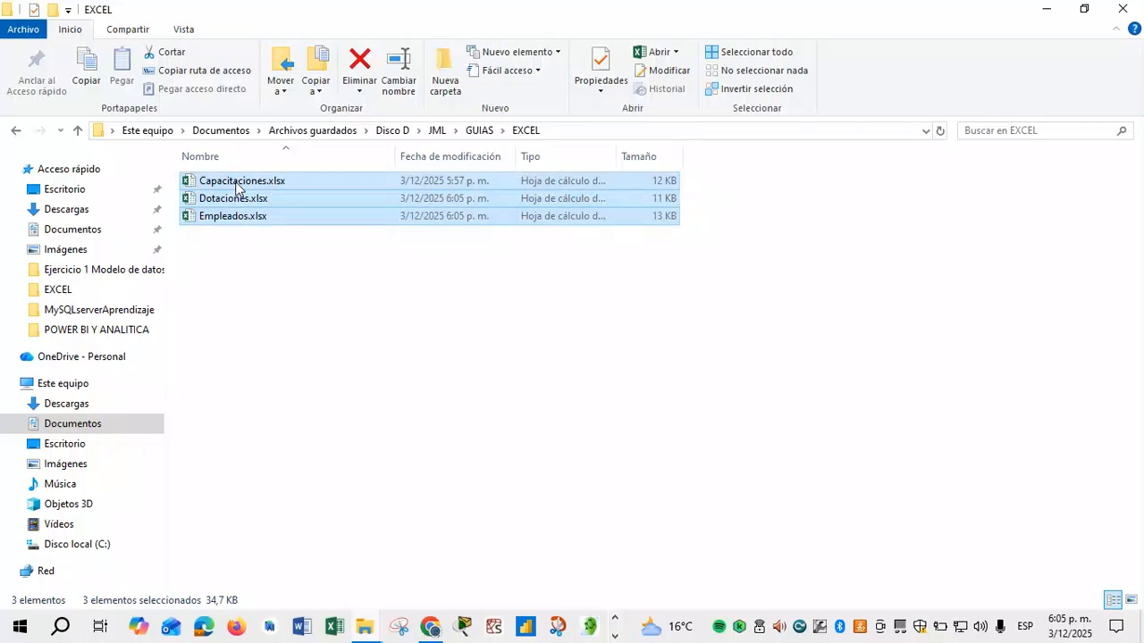
Switch to Chrome and review the Workshop 6 document down to "Step 5 — Define Relationships".
click(430, 628)
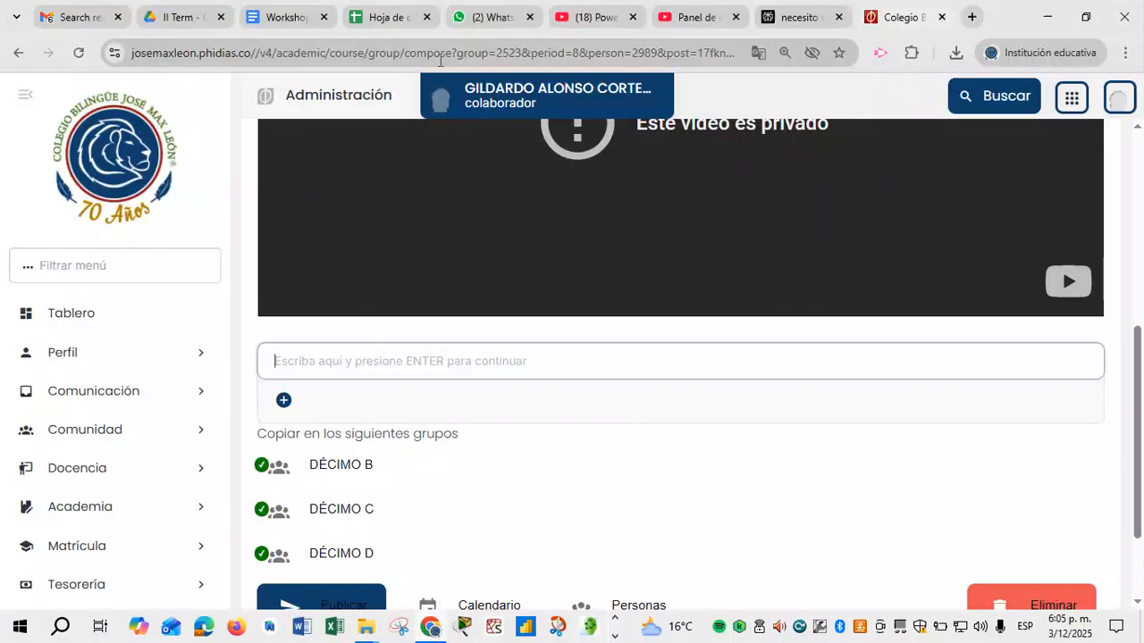
click(284, 15)
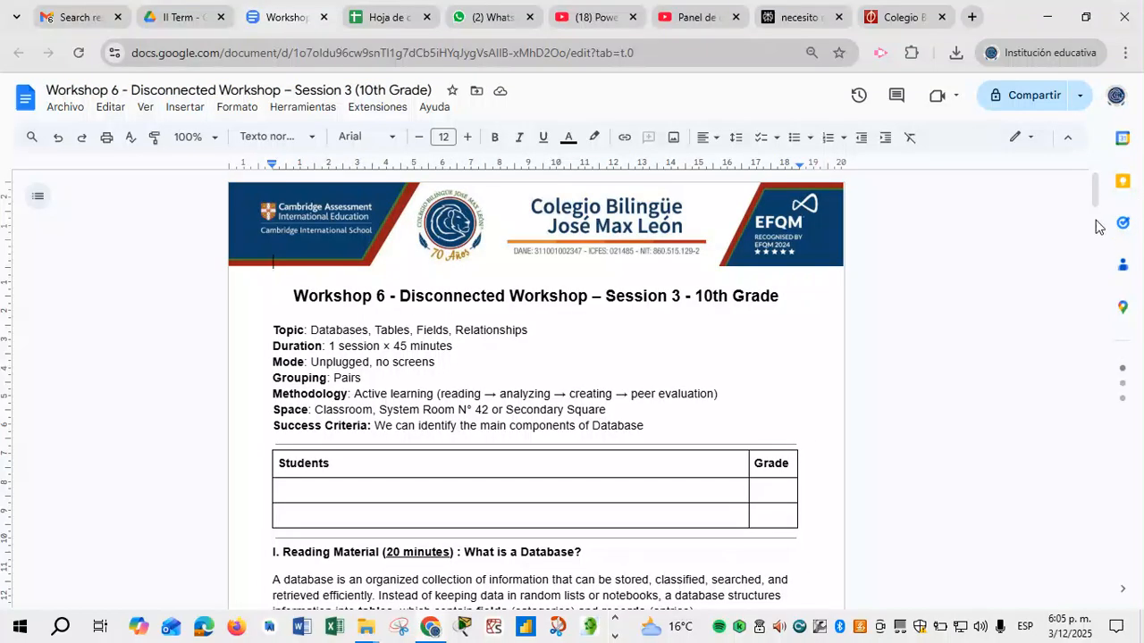
scroll(1099, 197, down, 9)
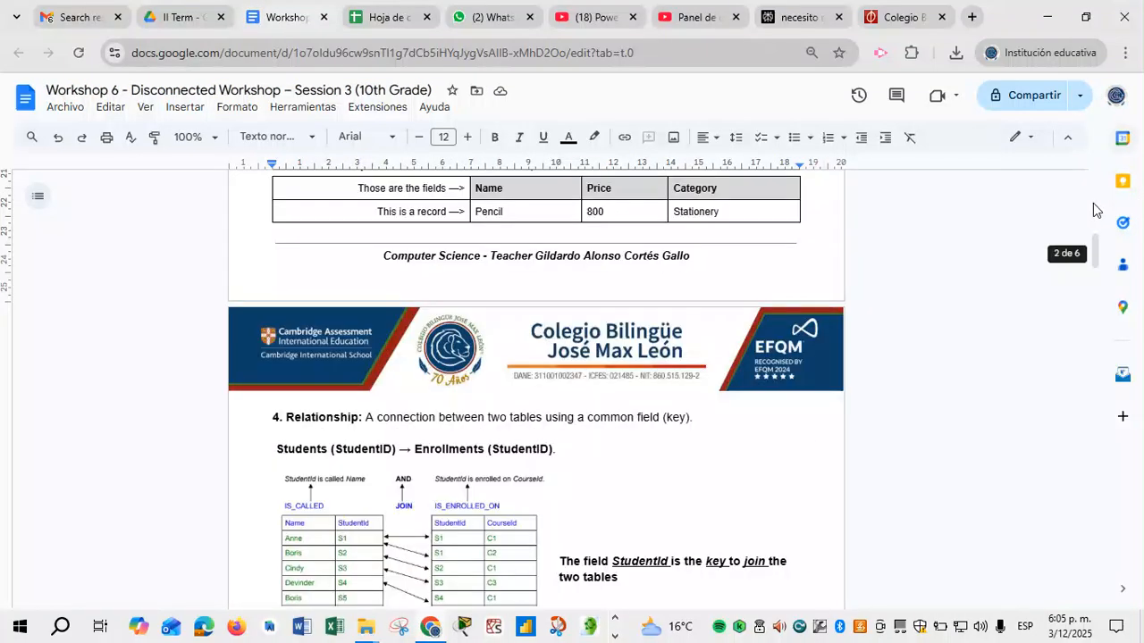
drag(1097, 256, 1098, 340)
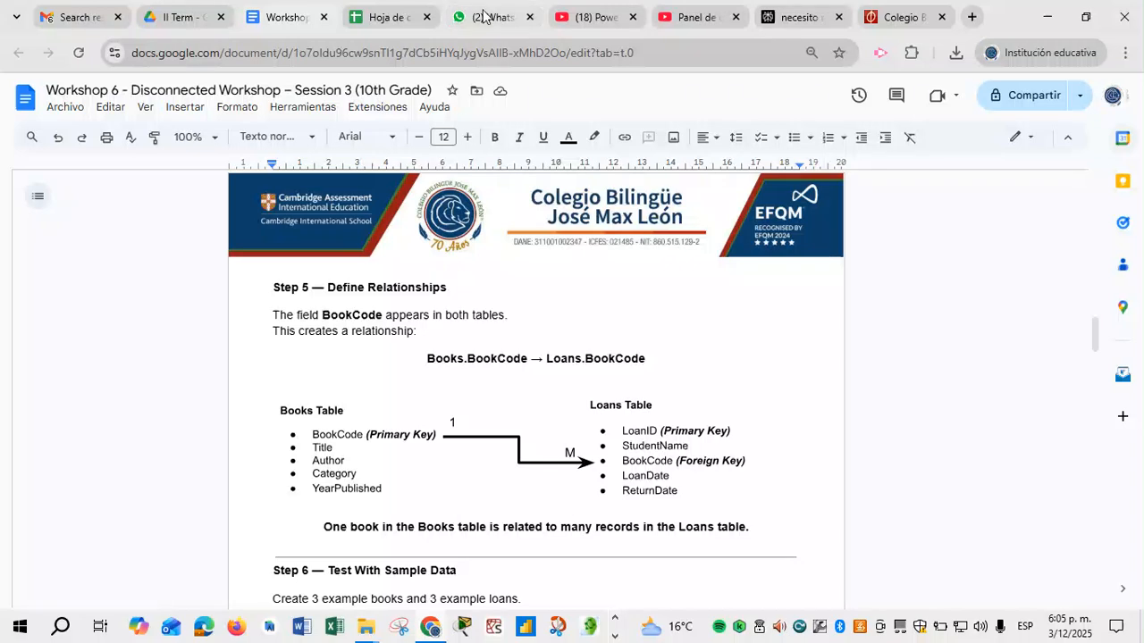
click(614, 637)
click(183, 626)
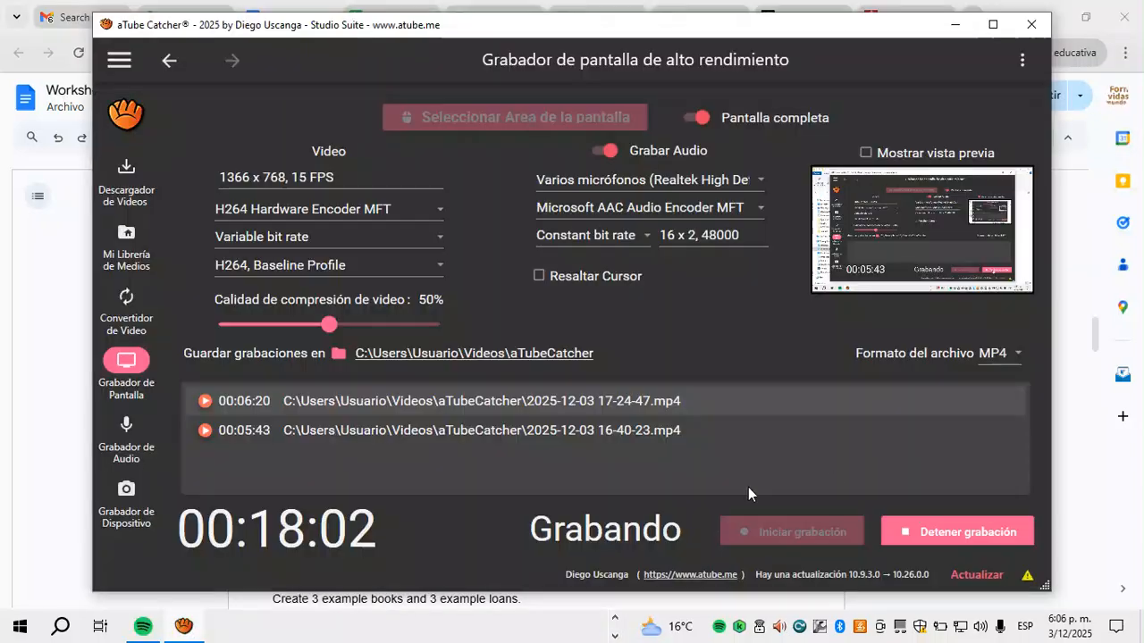